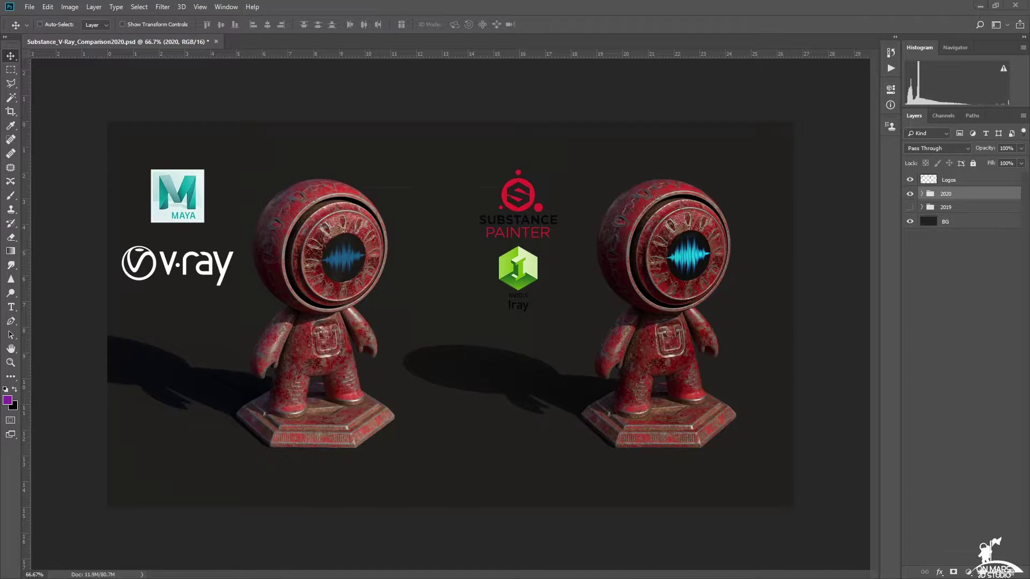
Switch to Substance Painter, view the character in the Iray renderer, and return to painting mode.
click(981, 6)
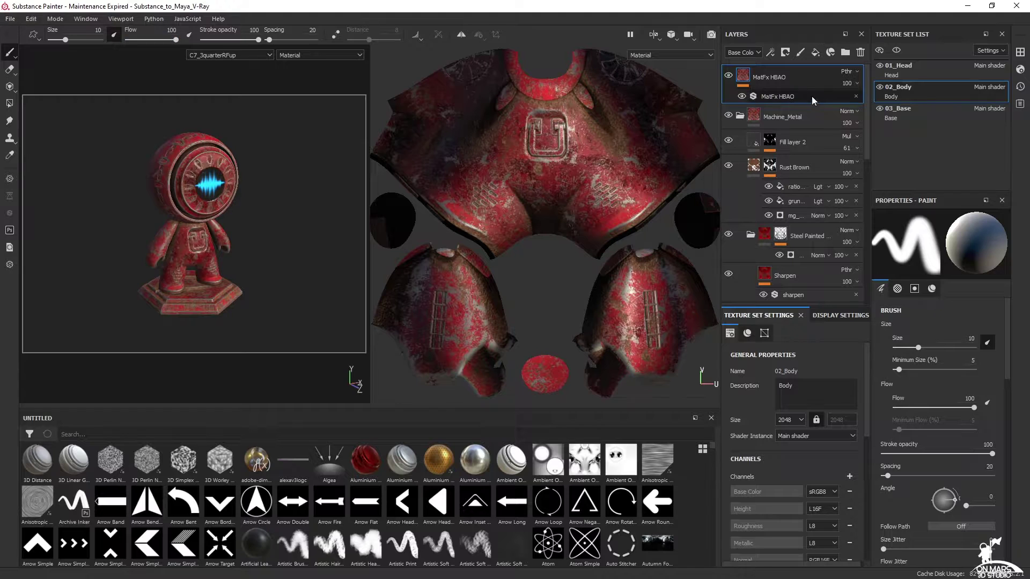
click(712, 35)
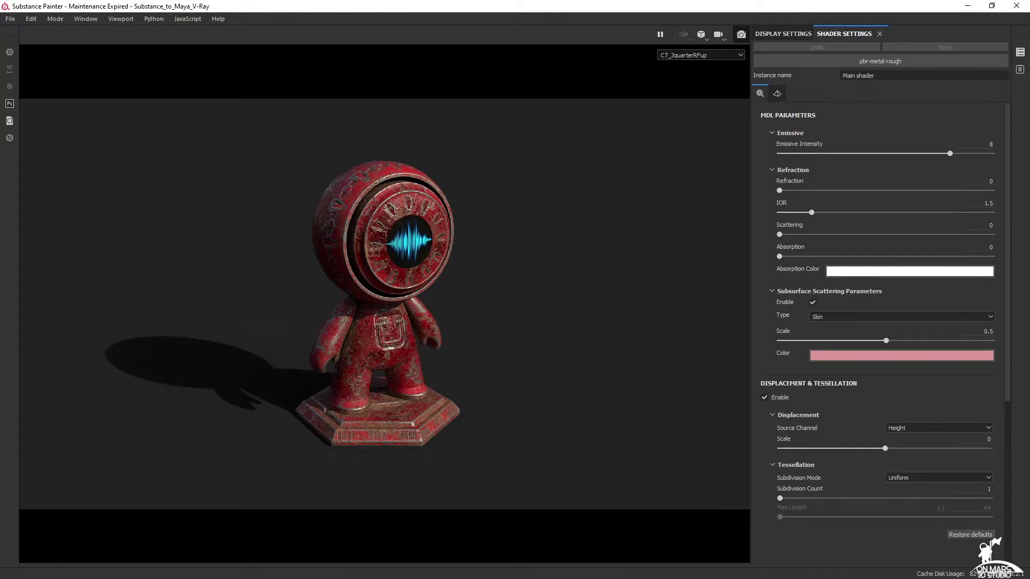
mouse_move(1029, 177)
mouse_down()
mouse_move(790, 172)
mouse_move(577, 119)
mouse_move(1029, 171)
mouse_up()
click(742, 35)
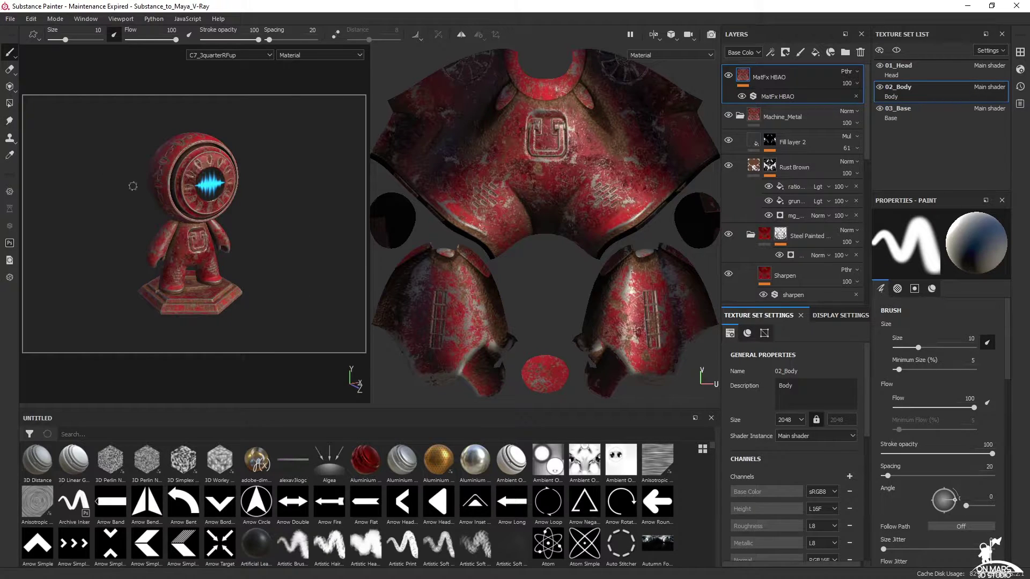
Change the 3D viewport to the default camera and orbit slightly around the character.
click(228, 54)
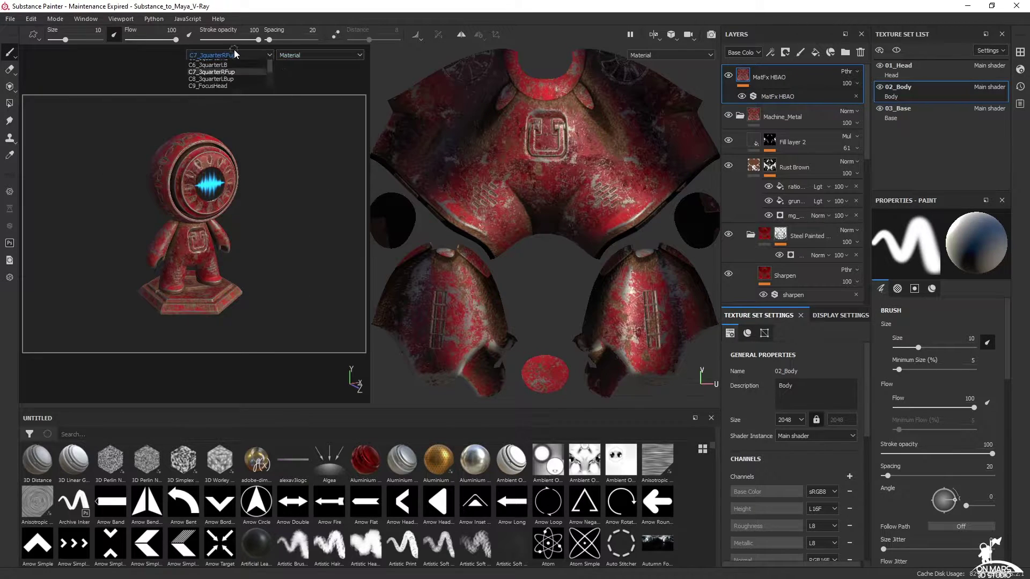
click(219, 63)
mouse_move(285, 260)
alt+mouse_down()
mouse_move(319, 264)
mouse_move(118, 278)
mouse_move(285, 276)
mouse_move(270, 268)
alt+mouse_up()
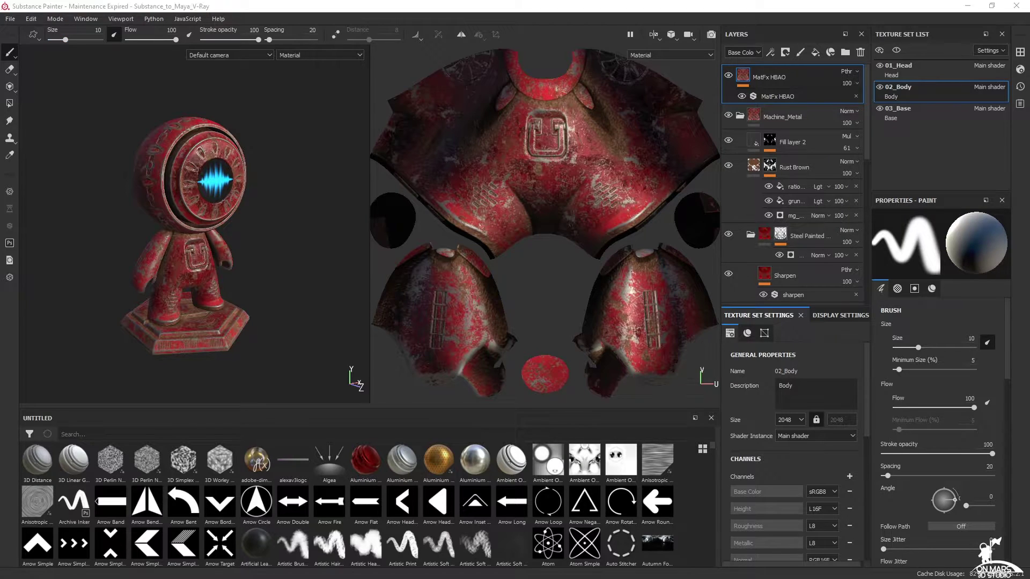
Open the texture export settings and examine the Vray Next (Metallic Roughness) preset's output maps and the list of exports.
click(10, 19)
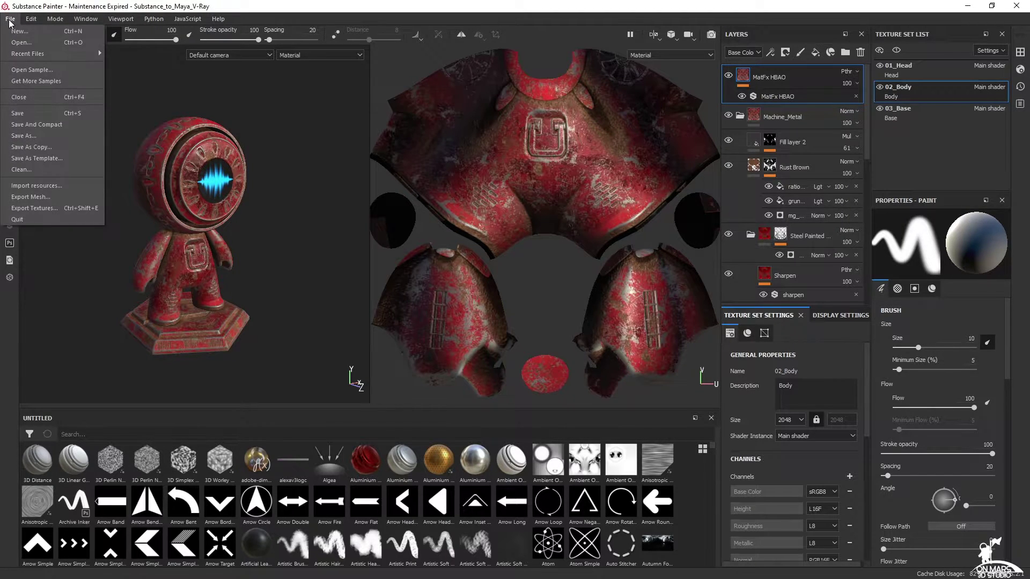
click(68, 208)
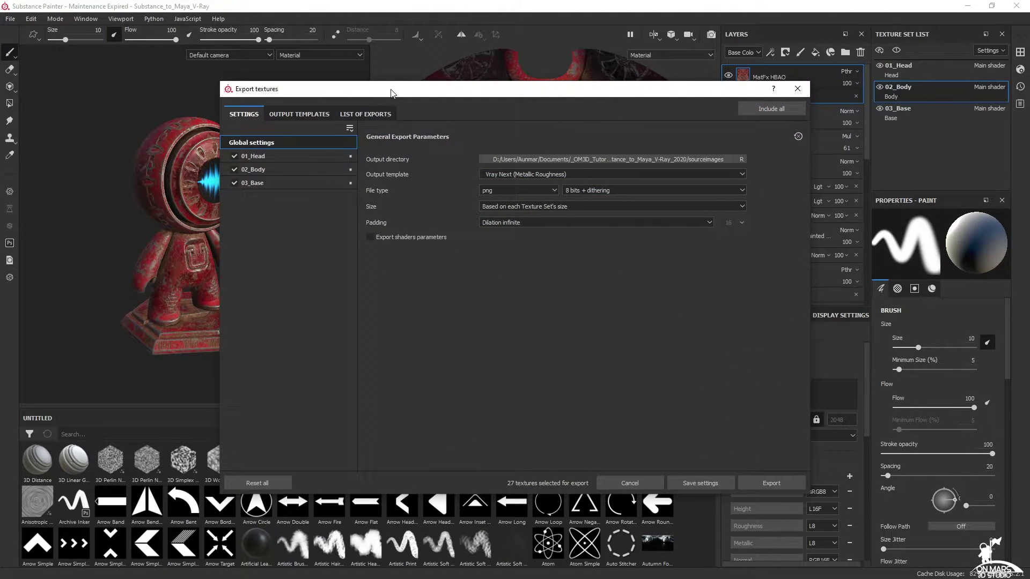
drag(390, 89, 382, 88)
click(297, 112)
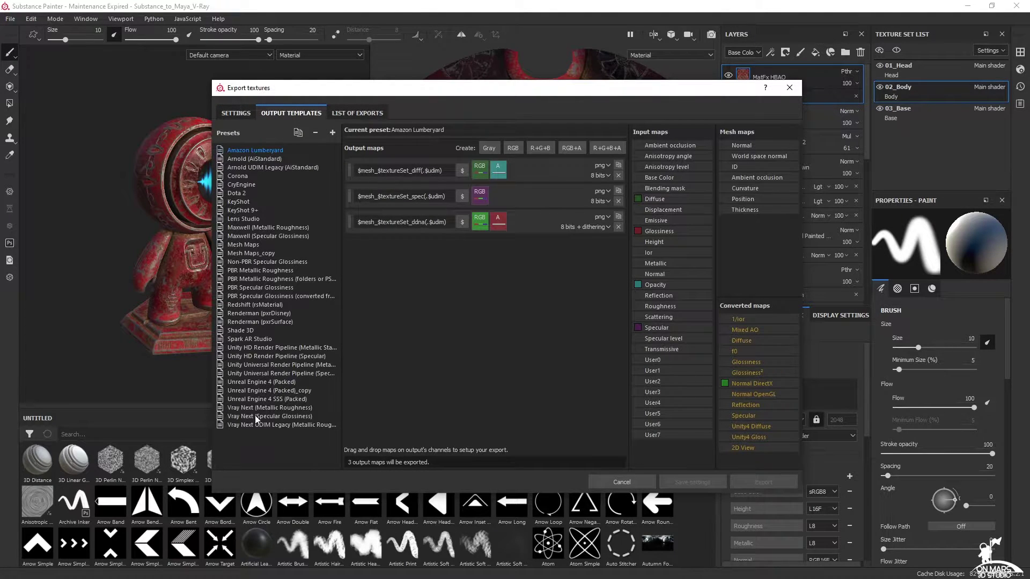
click(234, 408)
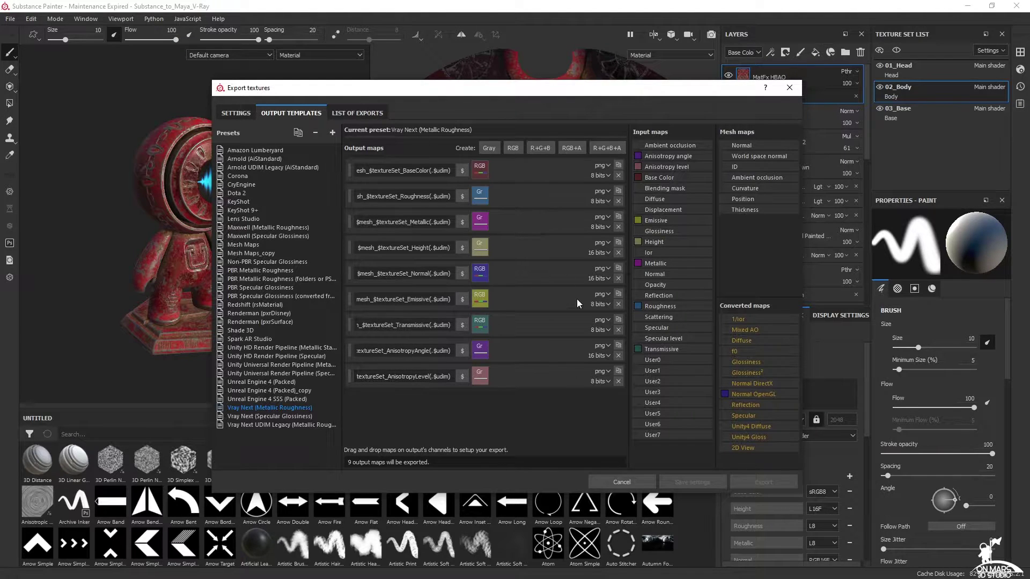
click(352, 114)
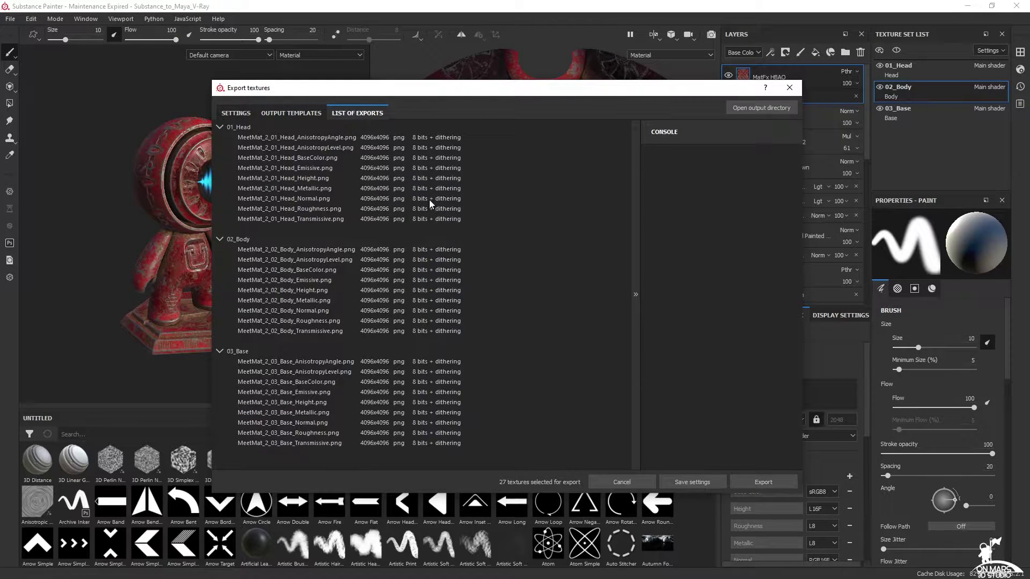
Set the output template in the global export settings to Vray Next (Metallic Roughness).
click(236, 114)
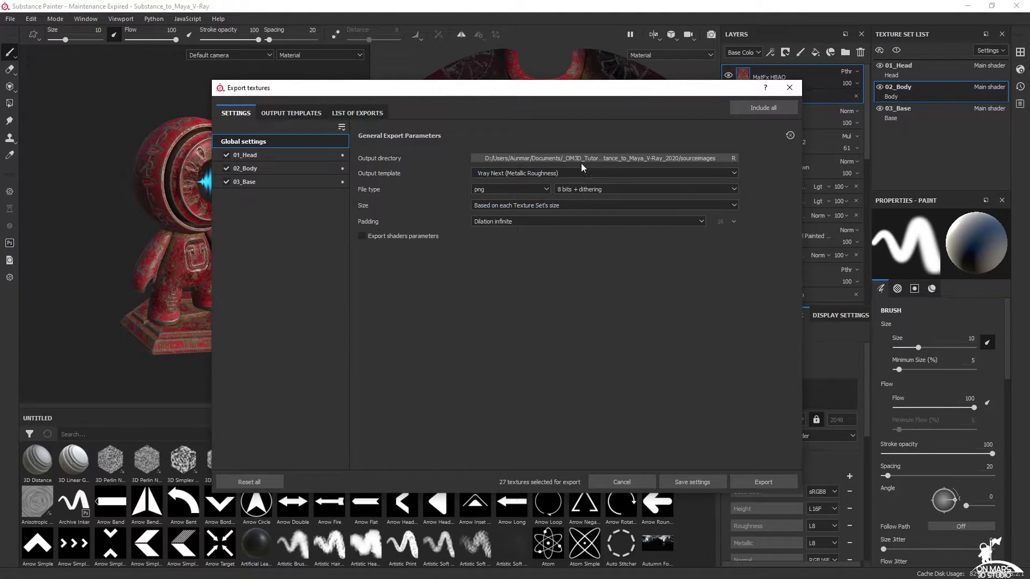
click(558, 173)
scroll(591, 215, up, 5)
scroll(669, 212, down, 10)
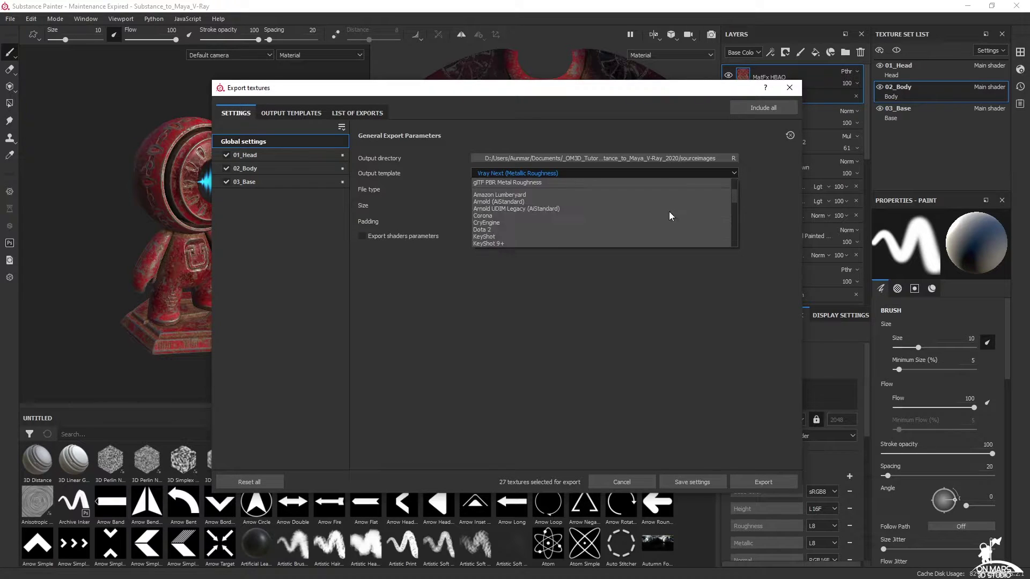
scroll(668, 216, down, 2)
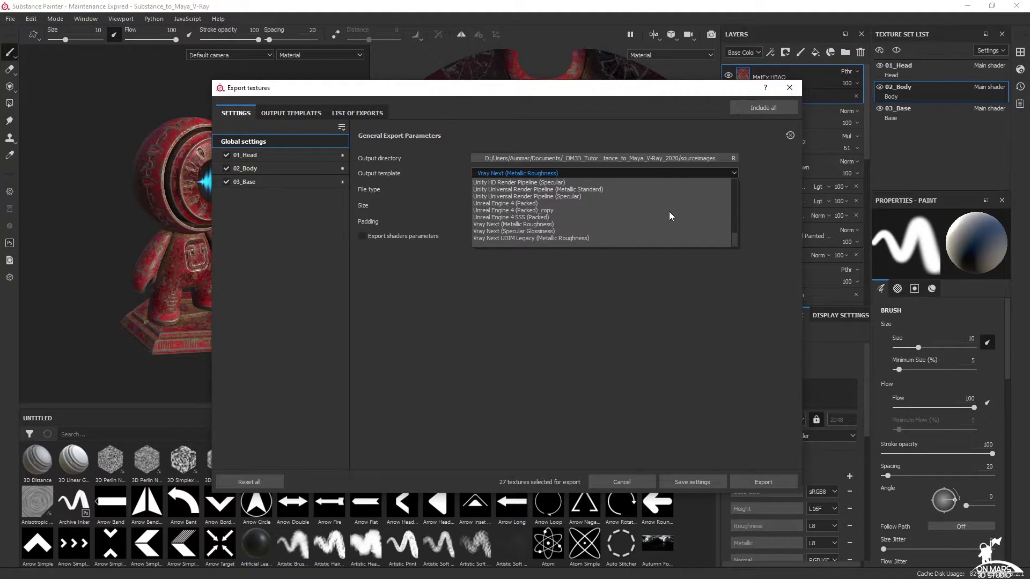
click(650, 360)
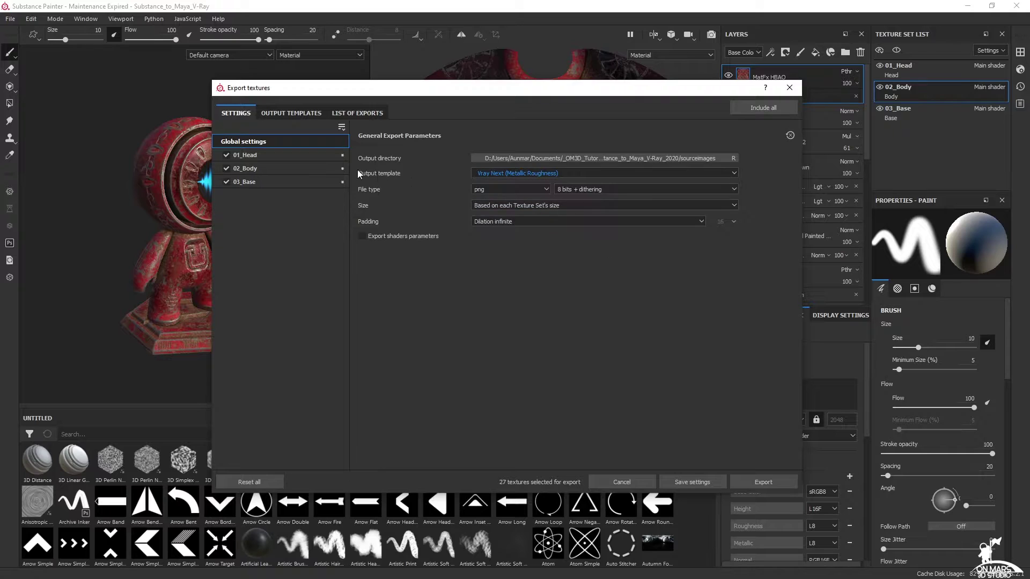
click(716, 175)
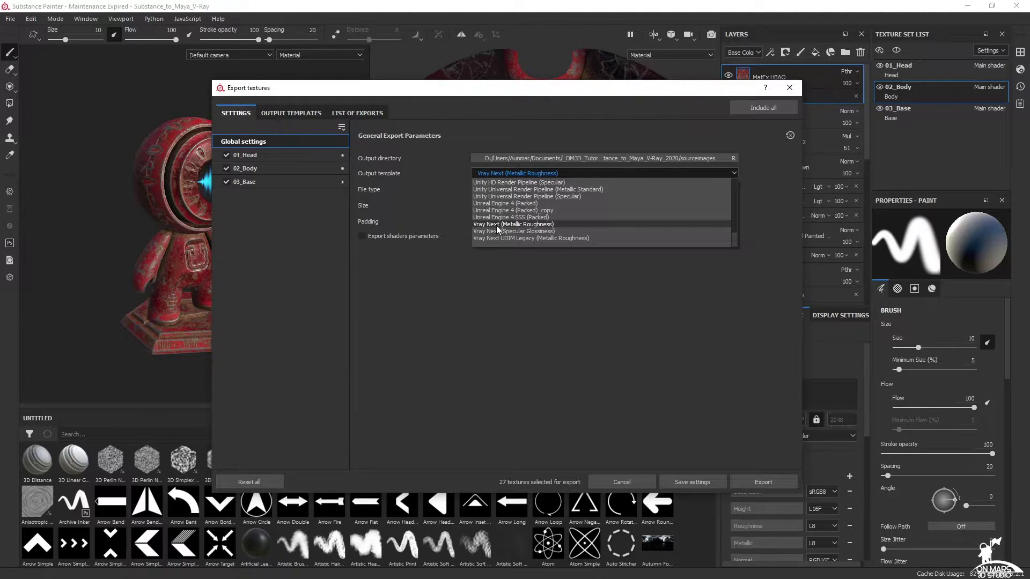
click(517, 224)
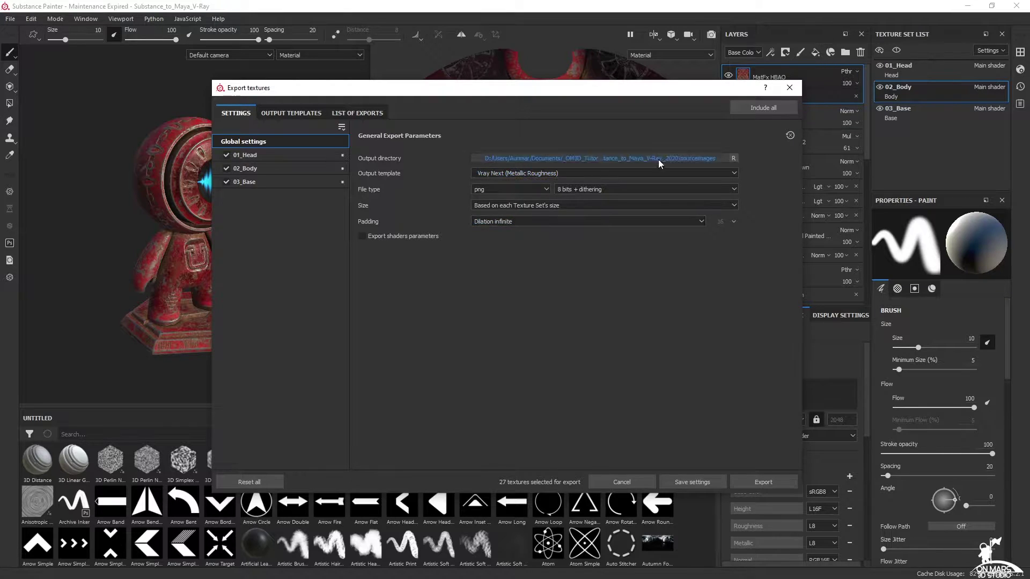
click(664, 173)
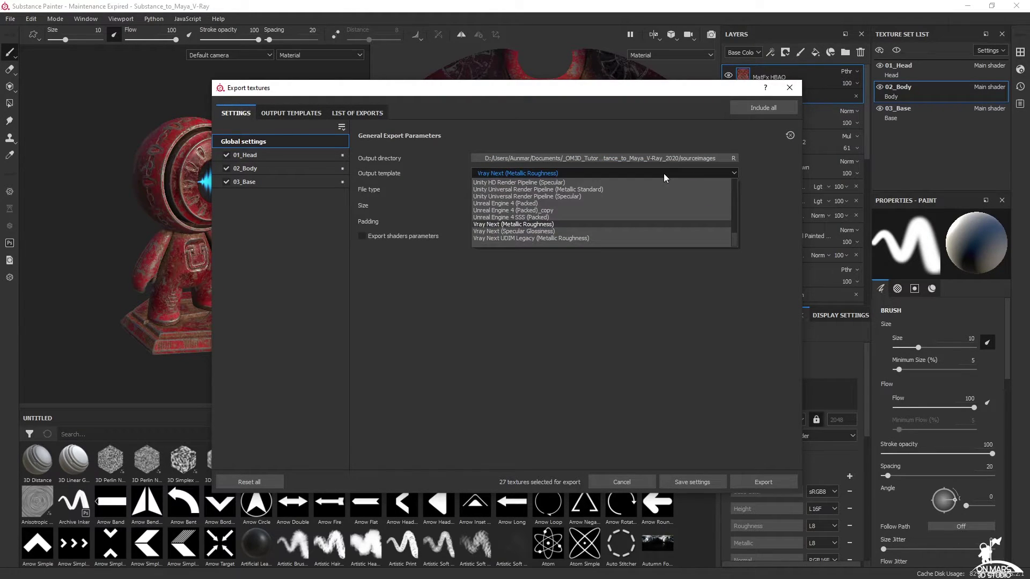
click(499, 224)
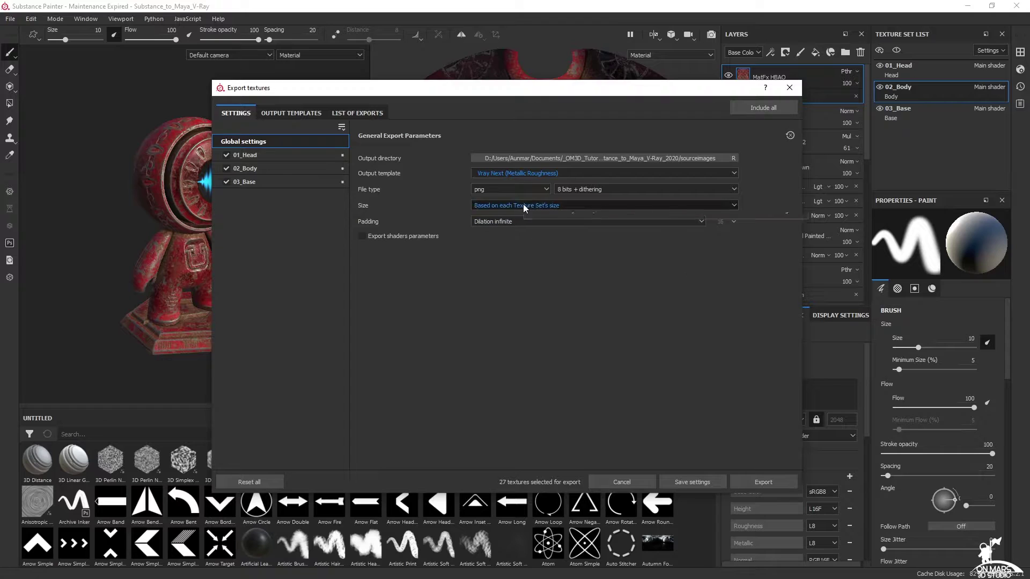
Set the export size to 4096 and export the textures for all texture sets.
click(669, 204)
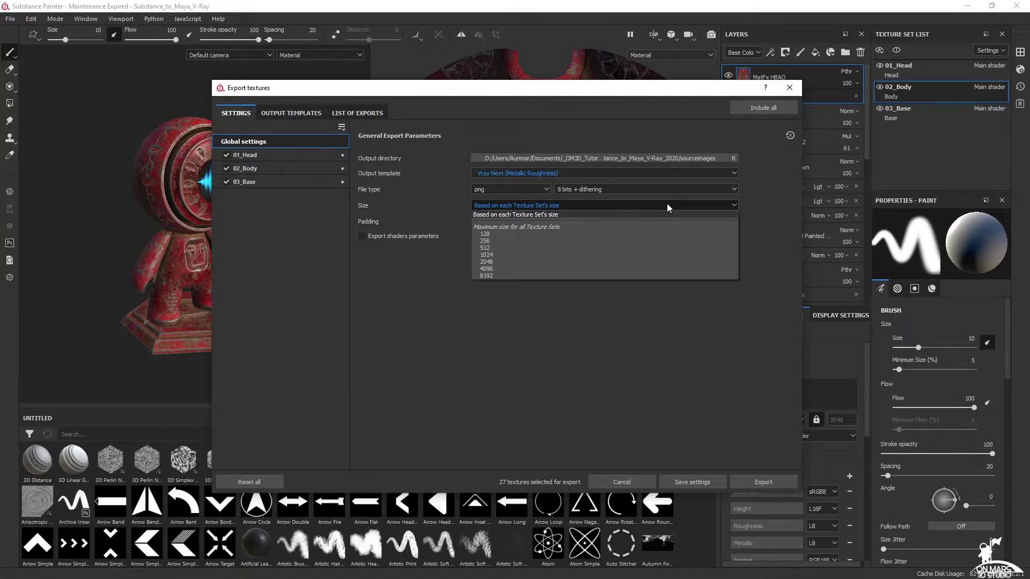
click(499, 268)
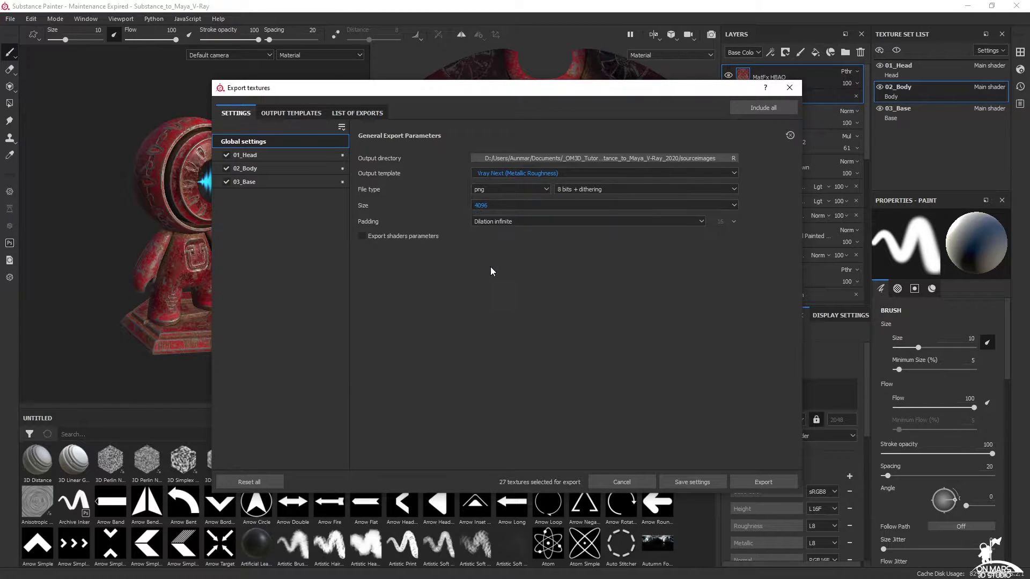
click(769, 484)
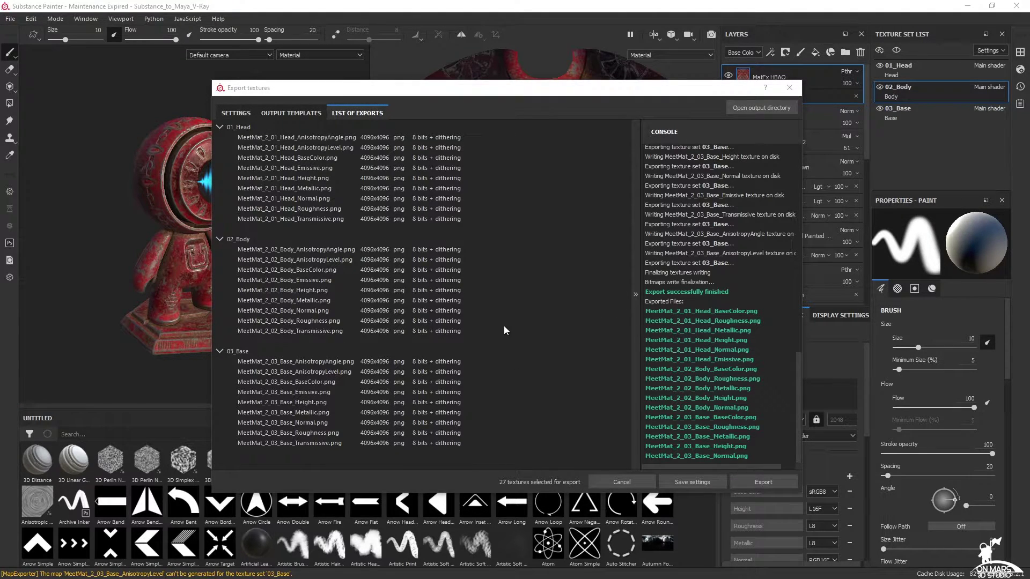
Review the export console log and open the output directory beside the export dialog.
scroll(748, 349, up, 10)
scroll(749, 349, down, 10)
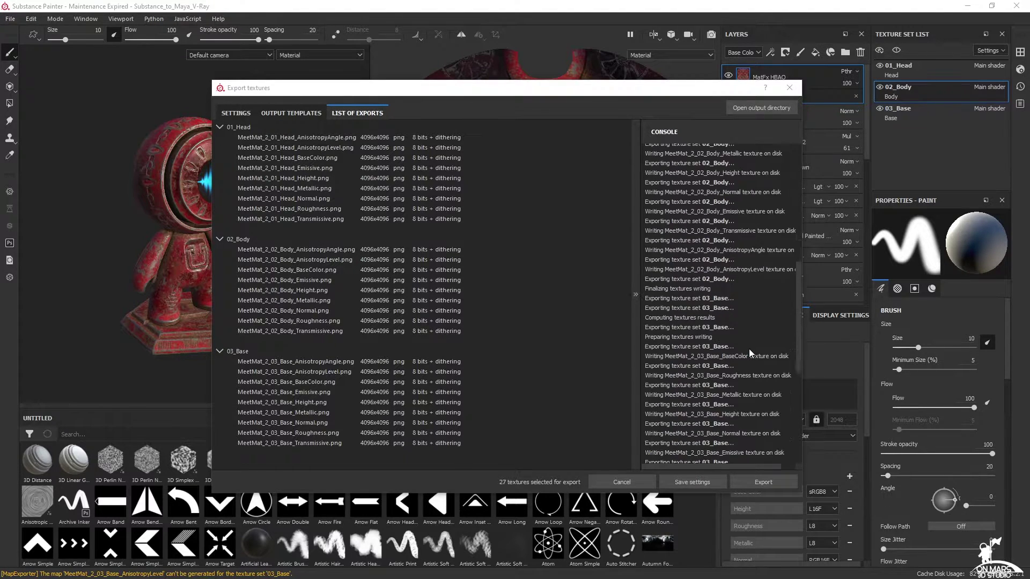
click(738, 108)
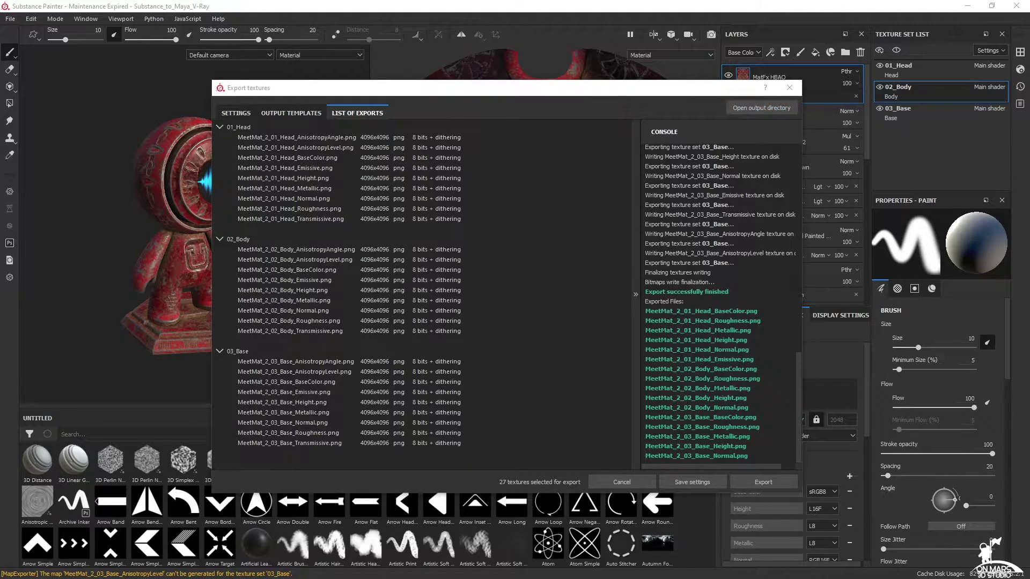
drag(1029, 226, 446, 70)
drag(236, 63, 343, 100)
Examine the exported Head, Body and Base texture maps in the sourceimages folder.
click(533, 241)
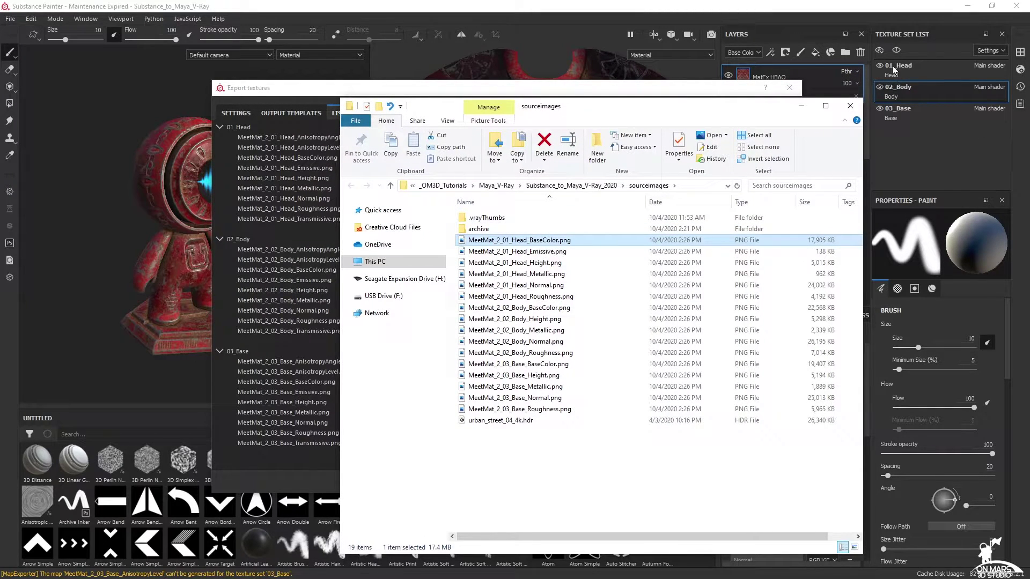
shift+click(532, 297)
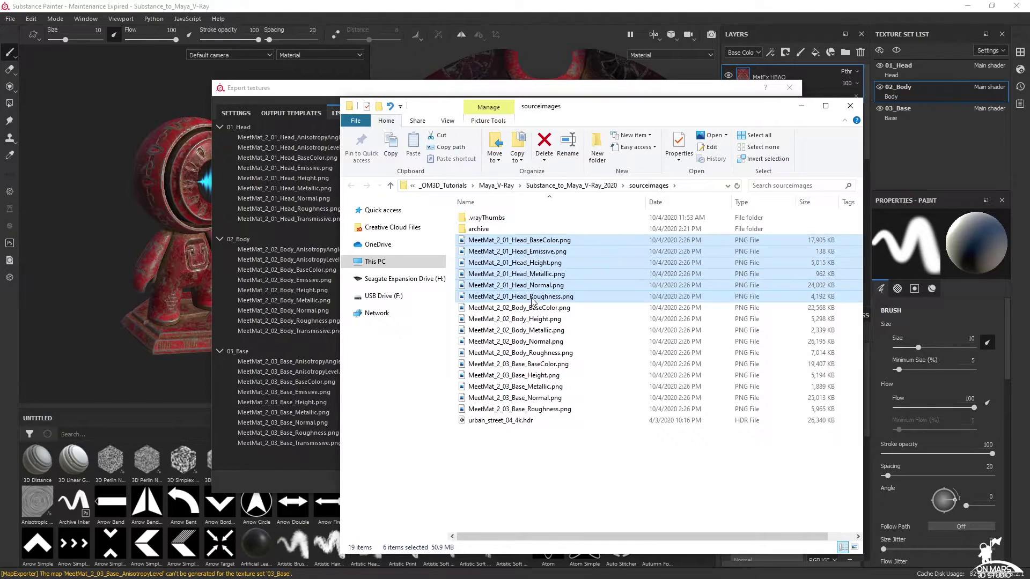
click(531, 307)
shift+click(543, 353)
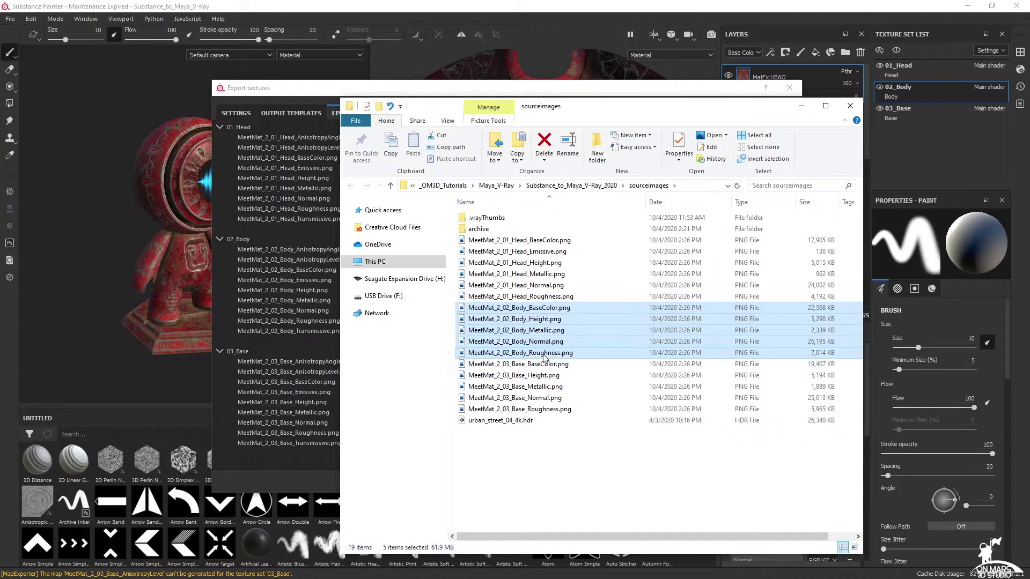
click(545, 367)
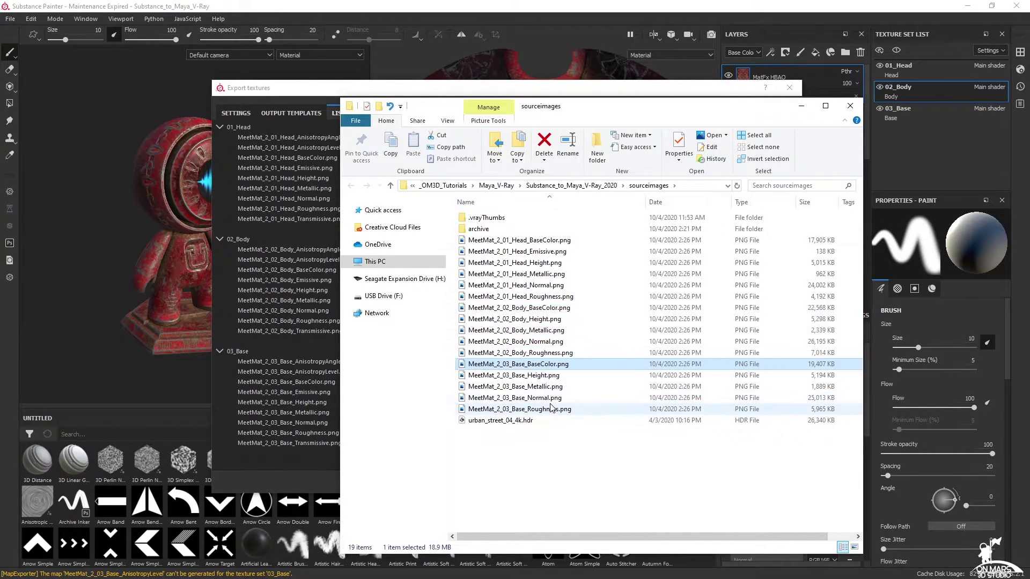
drag(721, 111, 1029, 145)
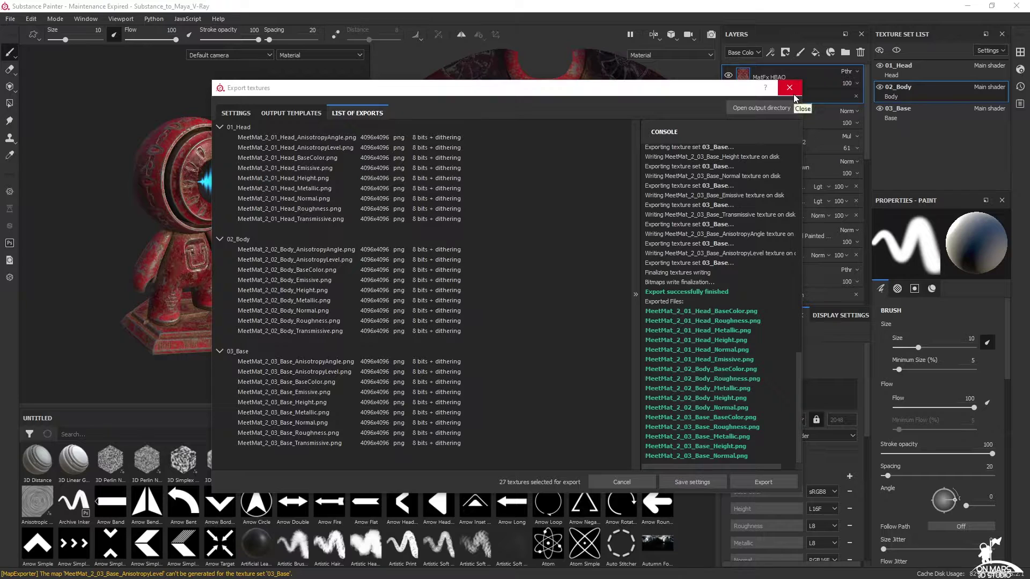
Close the texture export dialog and switch to Maya with the Substance_to_V-Ray_Demo_Start.ma scene.
click(236, 114)
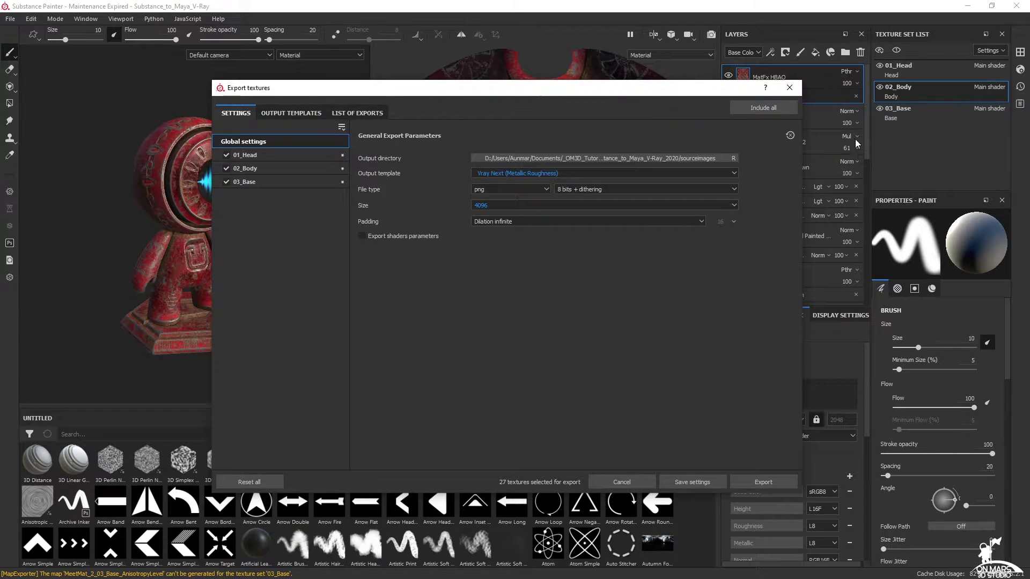
click(789, 87)
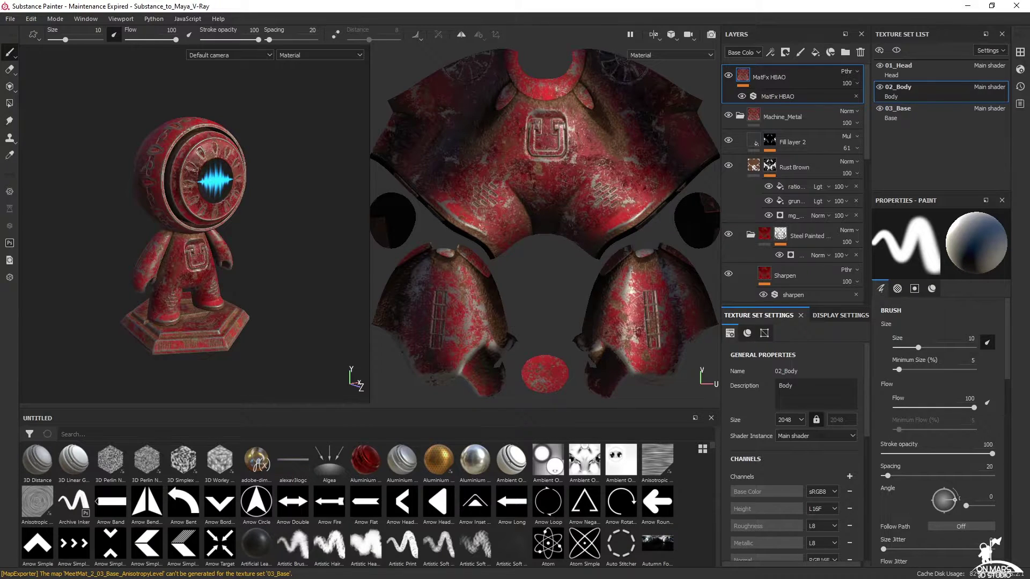
key(alt+Tab)
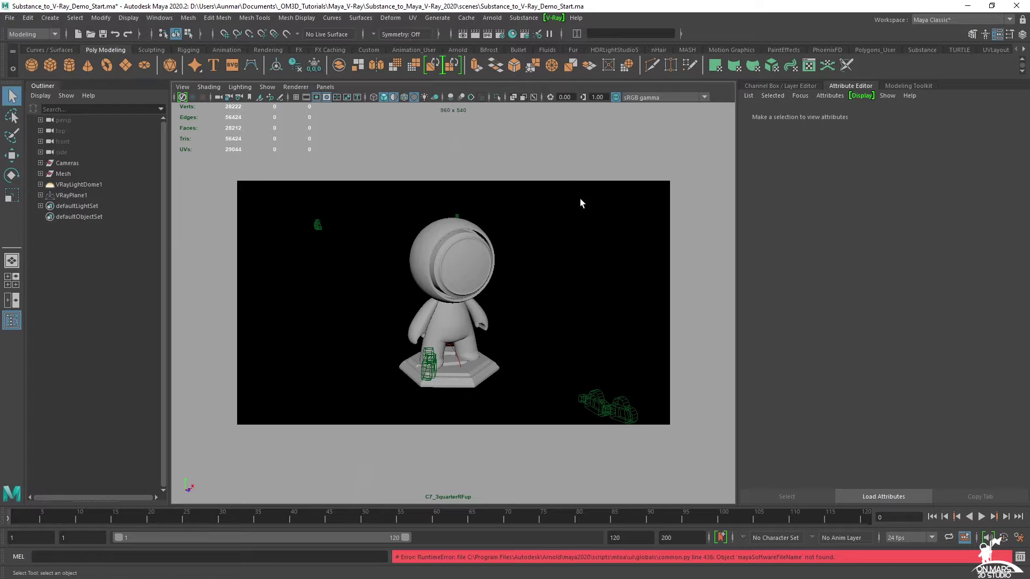
click(638, 258)
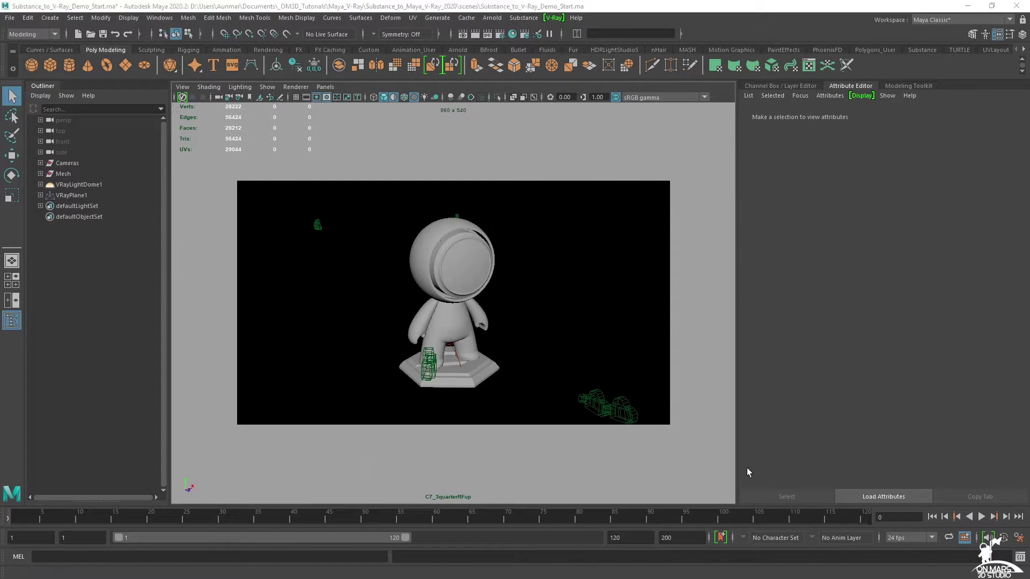
click(581, 287)
Inspect the character in the four-view layout, framing it in the front and side views, and return to the single camera view.
key(space)
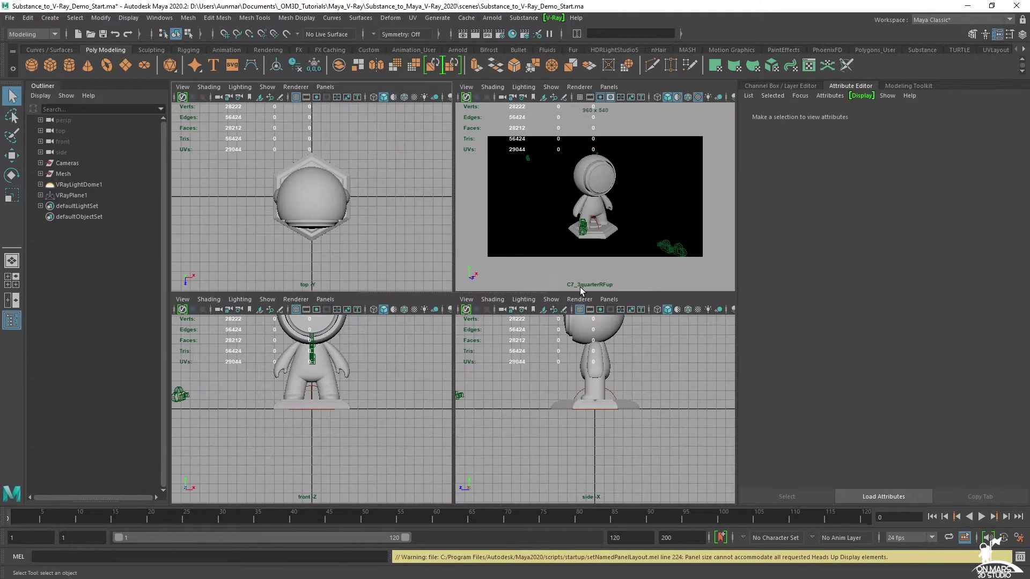
alt+middle_drag(376, 352, 370, 404)
alt+right_drag(370, 403, 356, 389)
alt+middle_drag(356, 389, 354, 392)
alt+middle_drag(652, 350, 656, 420)
alt+right_drag(655, 420, 658, 419)
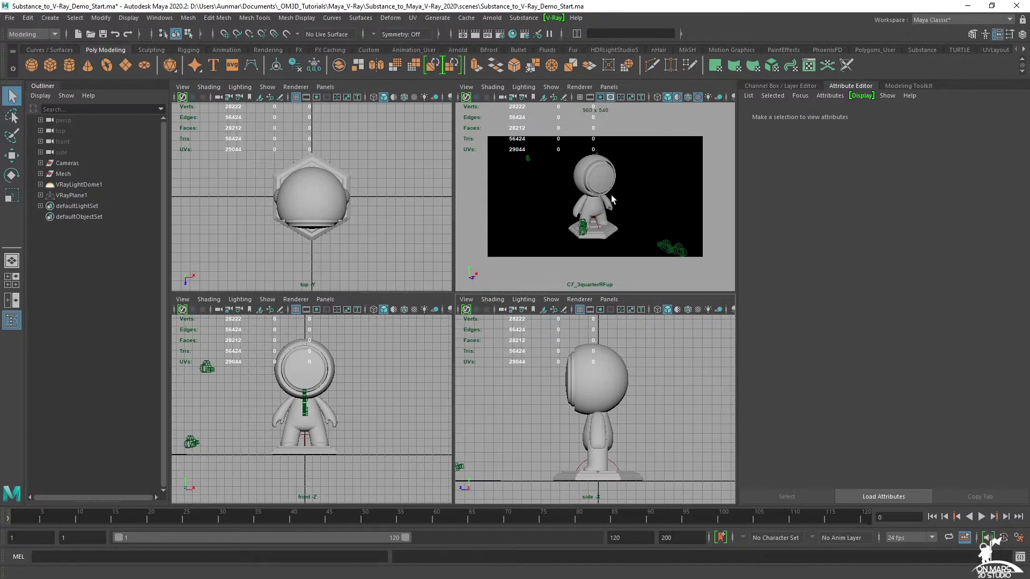
key(space)
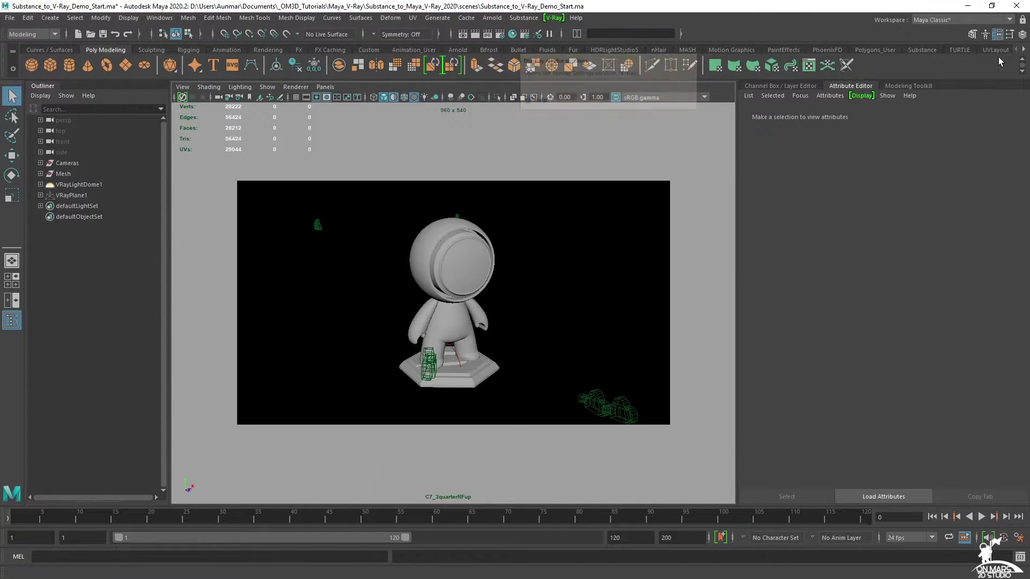
Inspect the untextured render of the character up close in the V-Ray frame buffer and close the frame buffer.
click(499, 35)
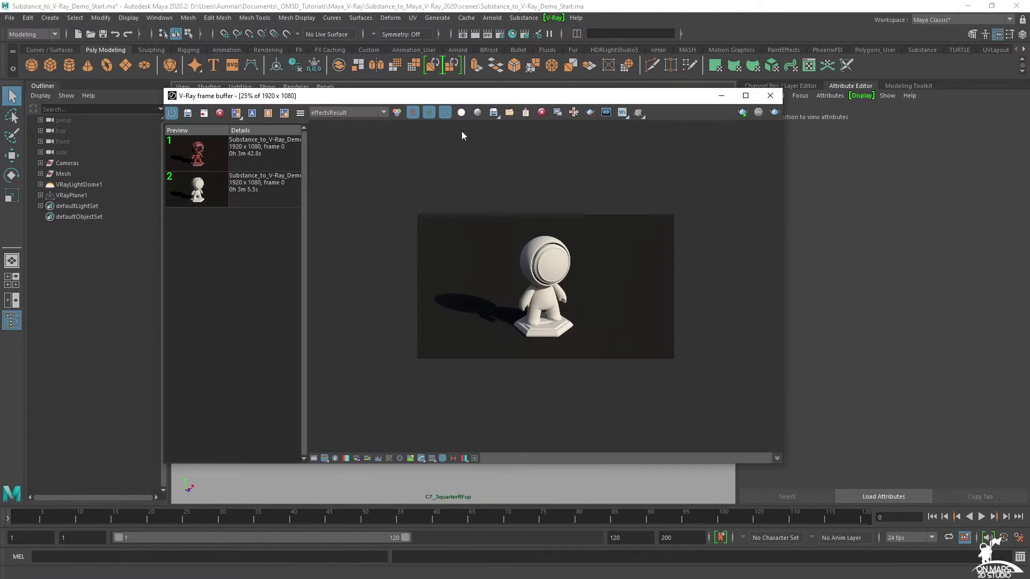
scroll(597, 321, up, 1)
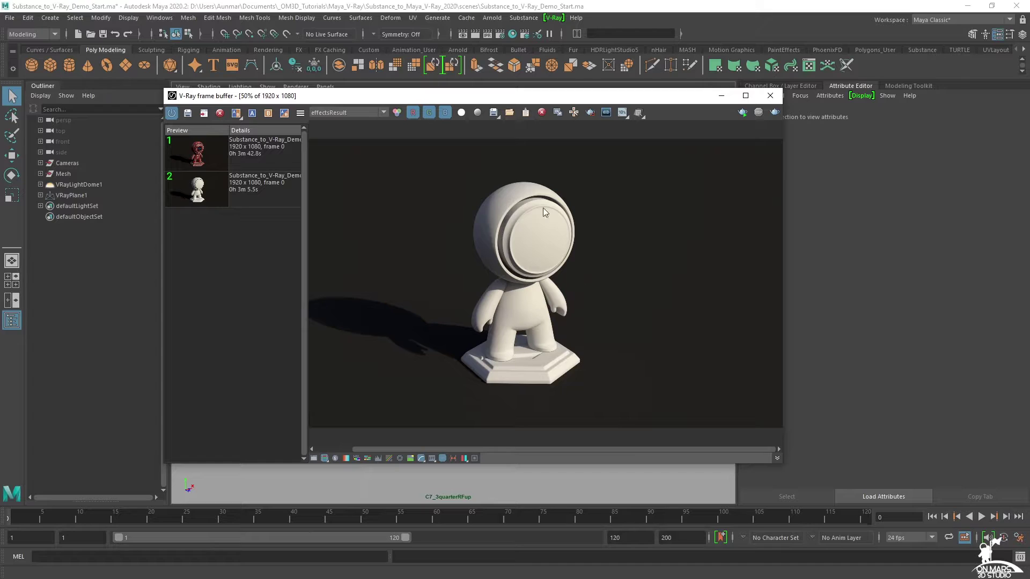
click(770, 96)
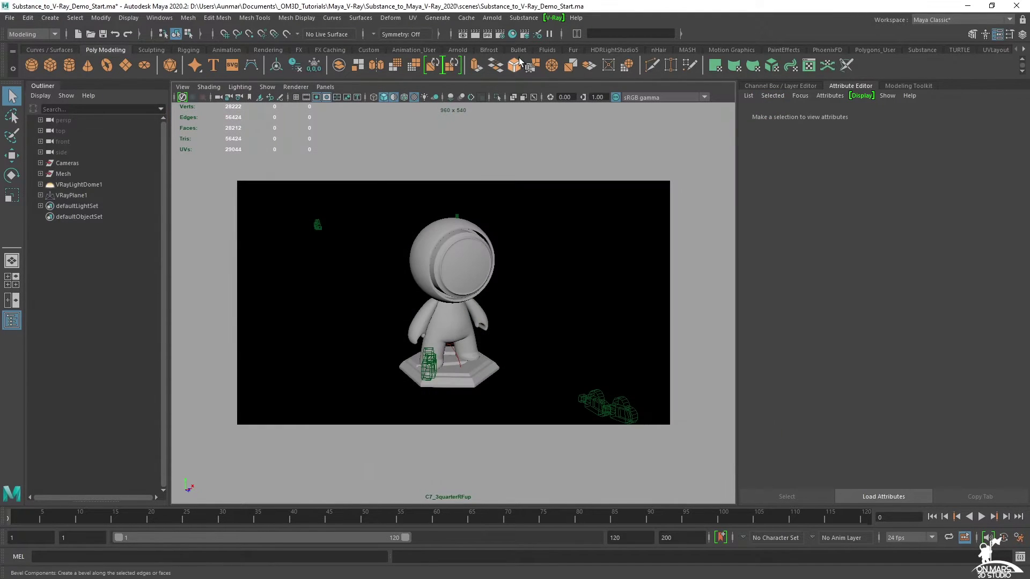
Open the Hypershade, enlarge its window and select the character's head mesh in the viewport.
click(513, 35)
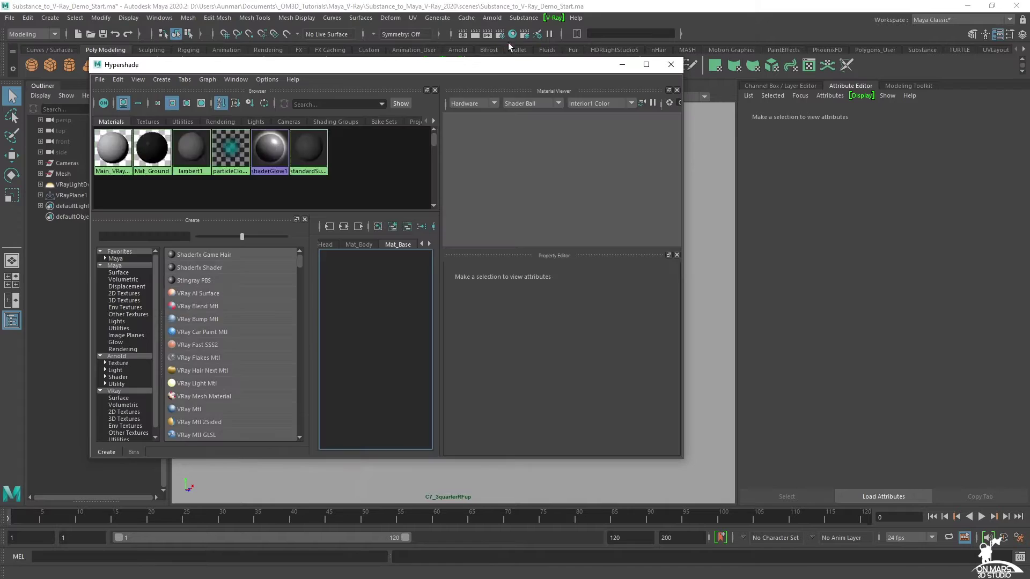
drag(494, 69, 668, 67)
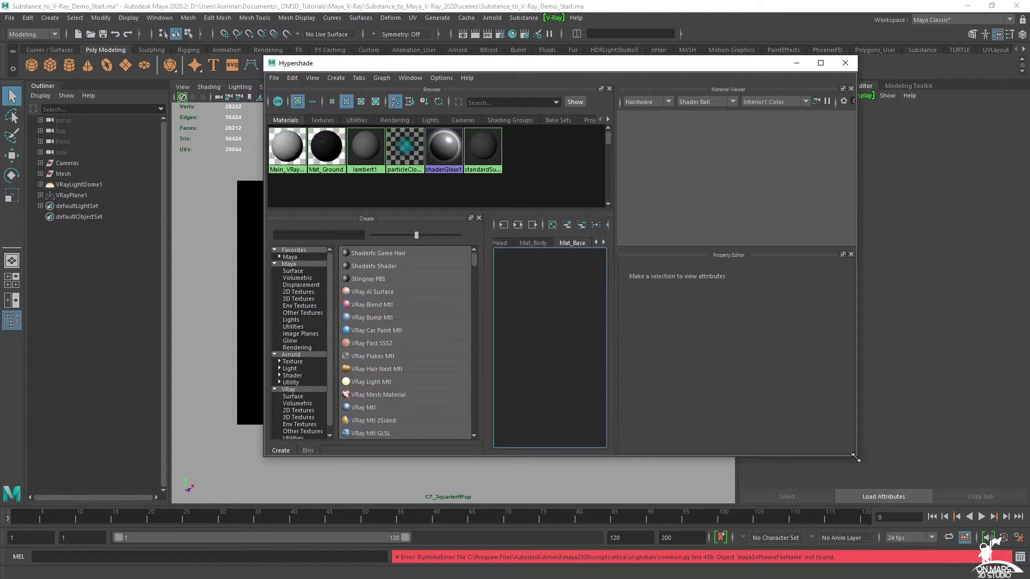
drag(855, 458, 925, 487)
drag(503, 69, 790, 96)
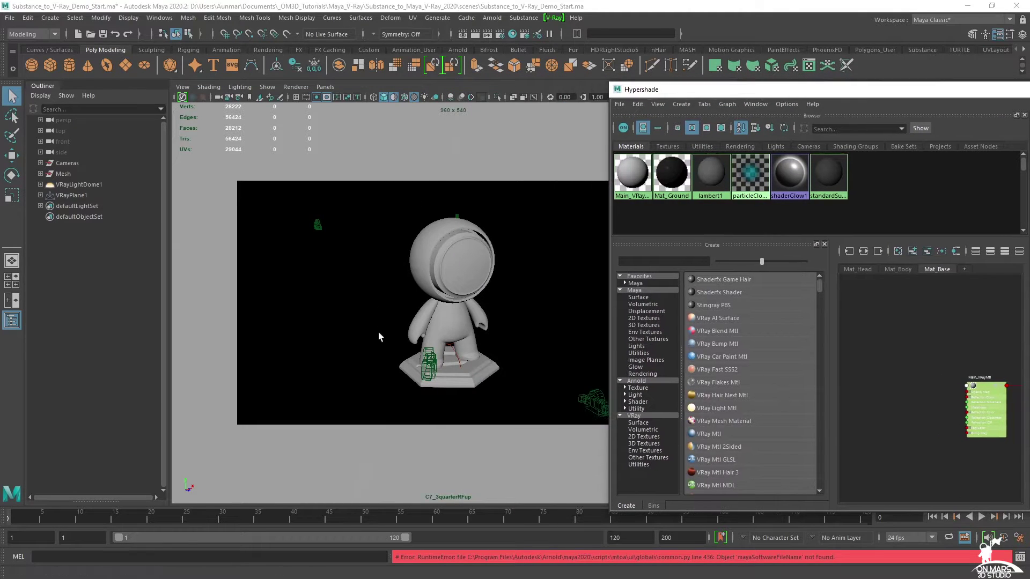
click(456, 324)
click(468, 253)
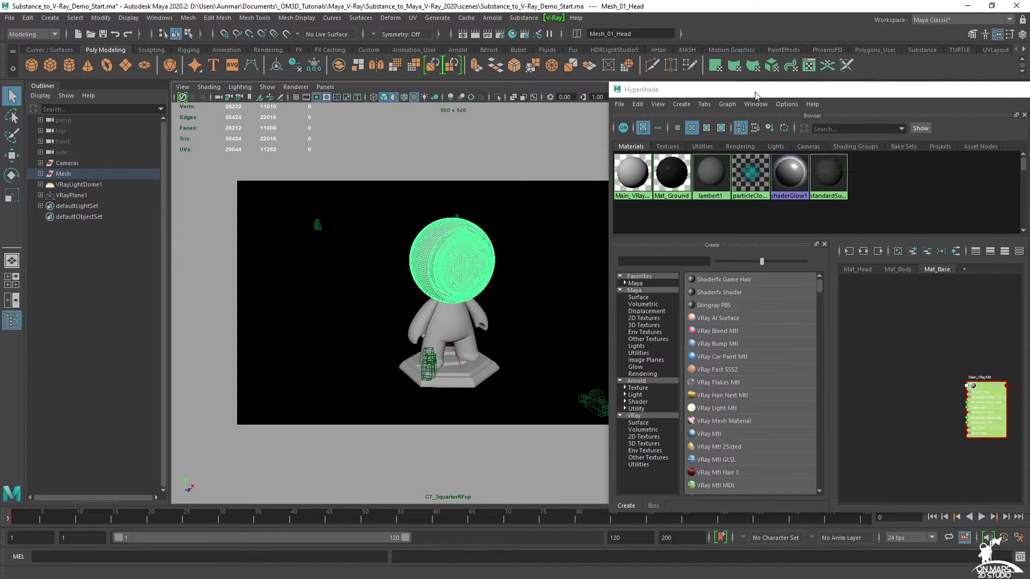
drag(746, 91, 381, 70)
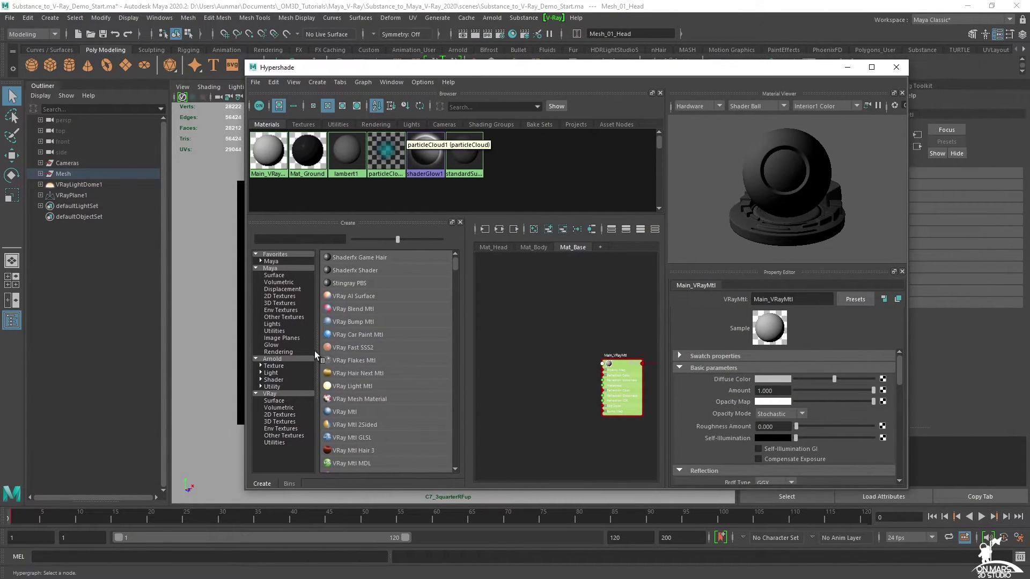
Create a VRay Mtl in the Hypershade and assign it to the character's head mesh.
click(344, 412)
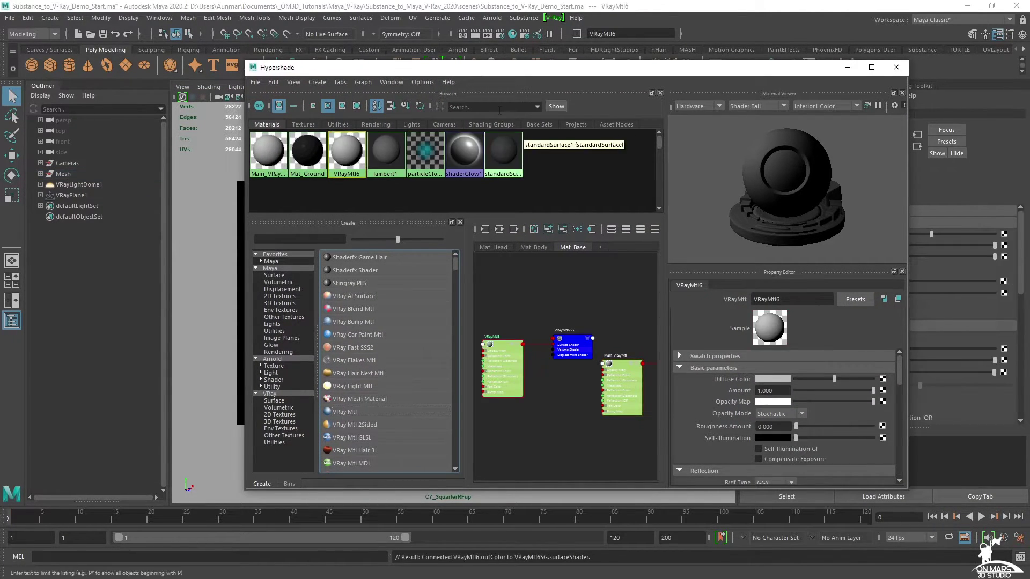
drag(493, 67, 741, 94)
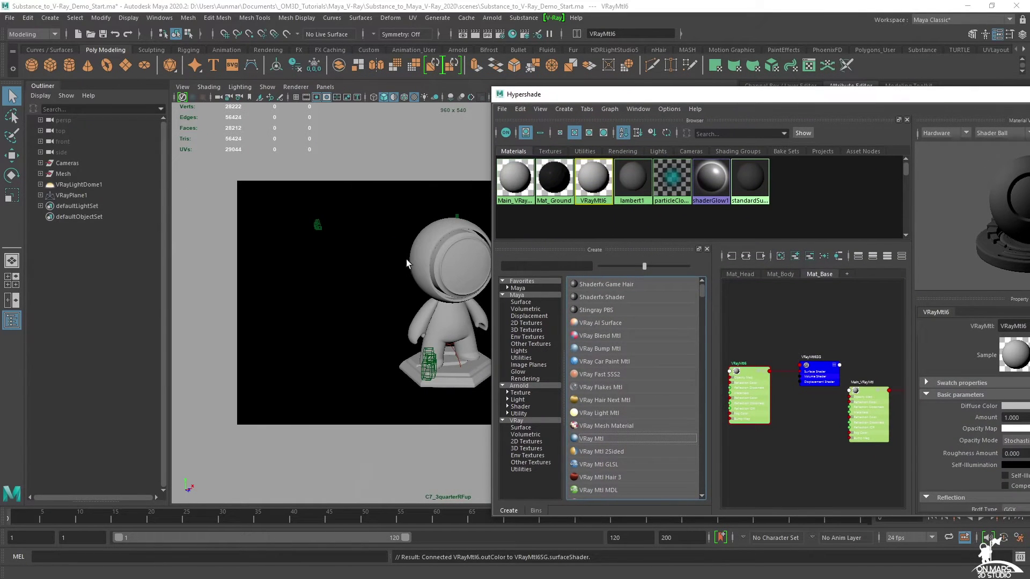
click(443, 249)
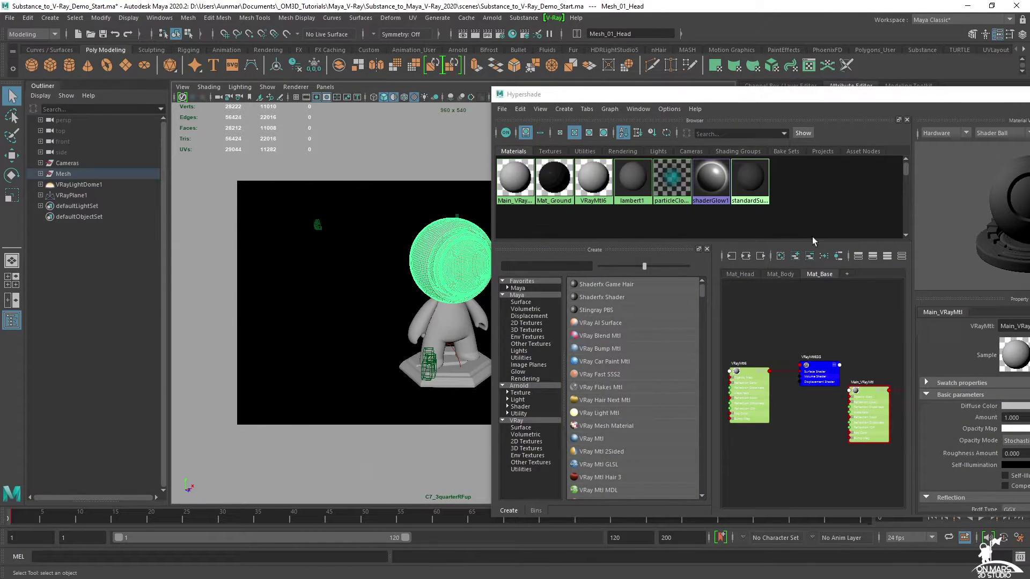
drag(755, 99, 527, 68)
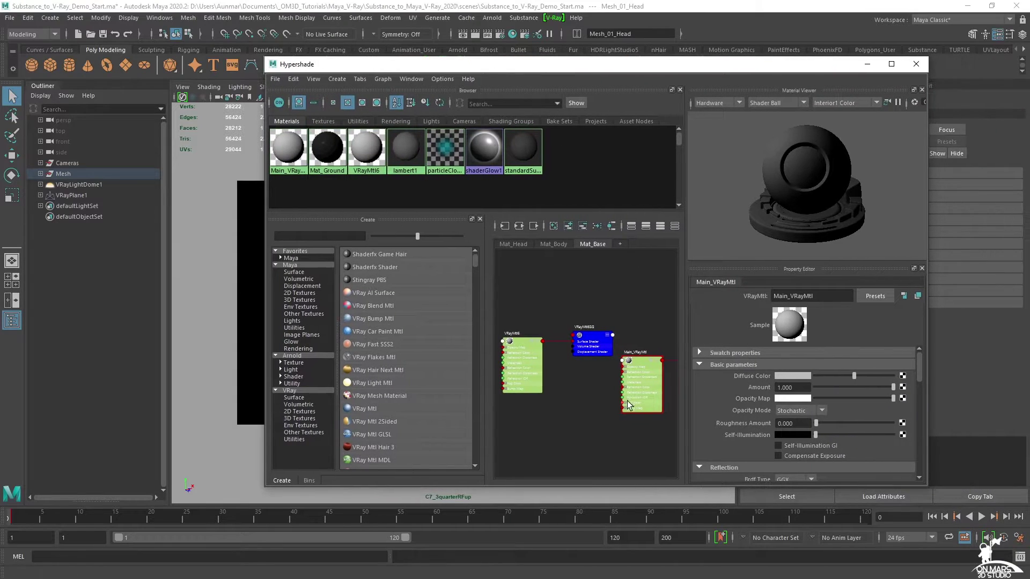
scroll(571, 375, up, 5)
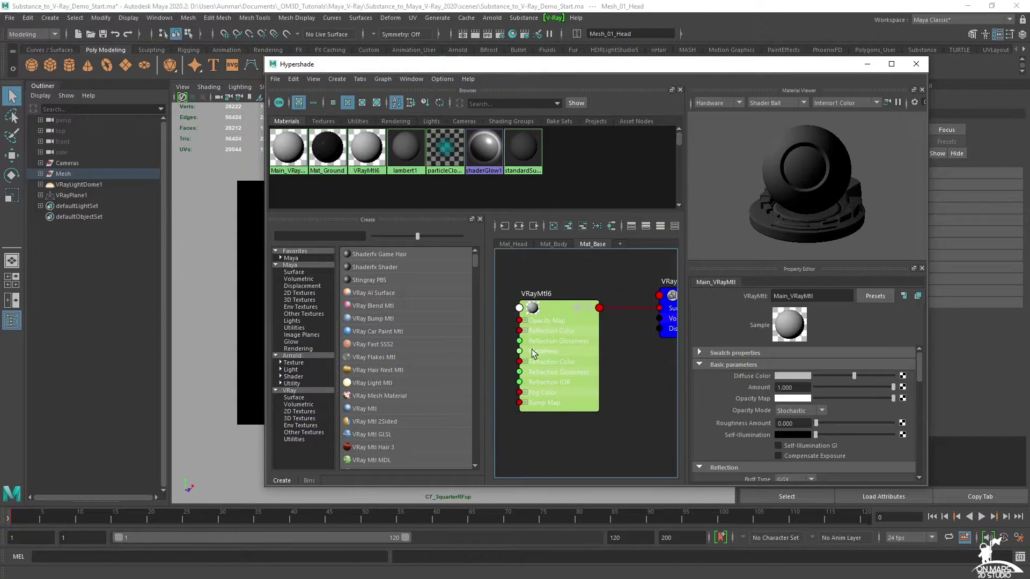
right_drag(553, 313, 554, 281)
Rename the new VRay material as Head_Mat.
click(552, 307)
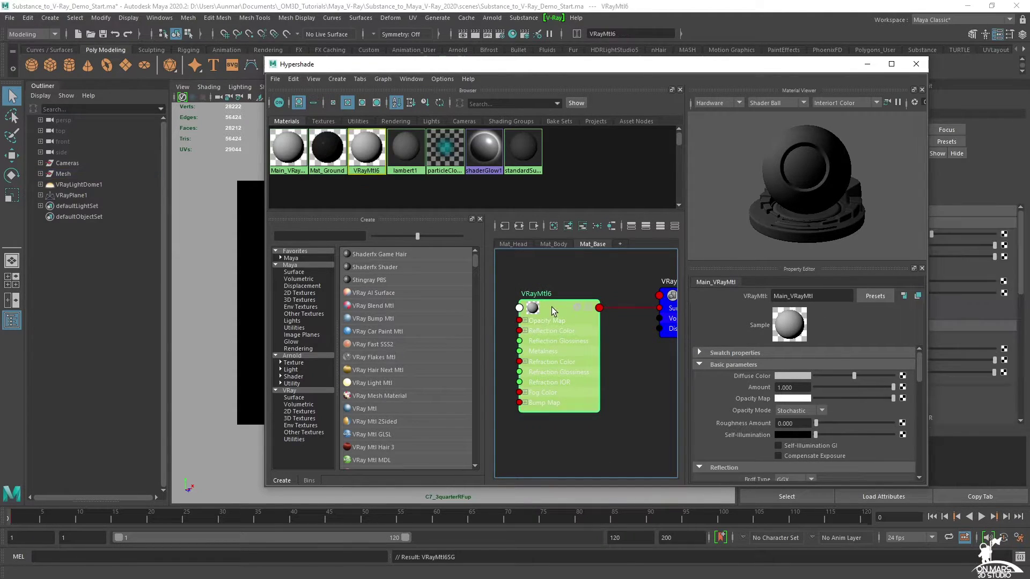
text(Head_Mate)
key(BackSpace)
key(Return)
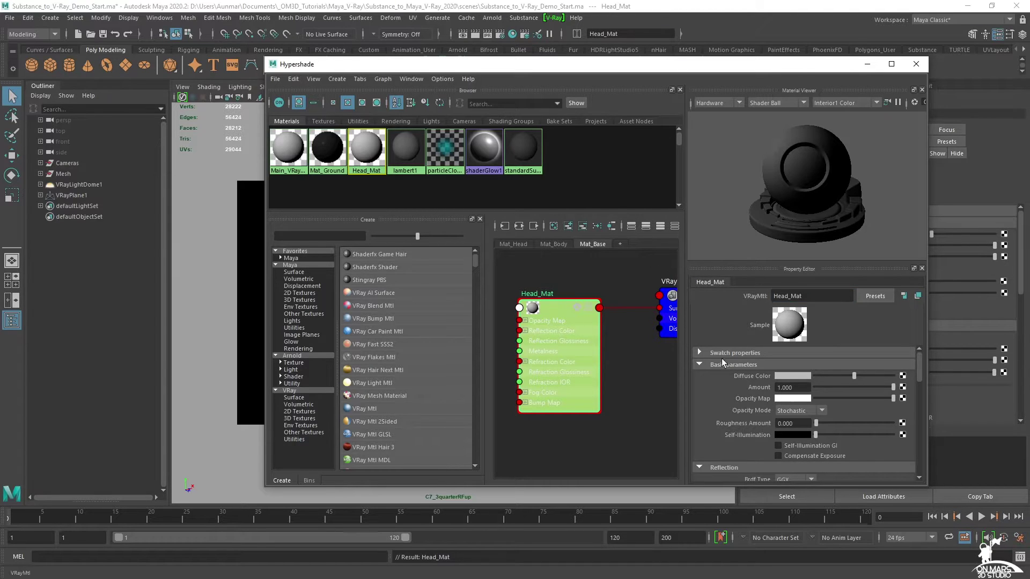
Import the Head BaseColor, Emissive, Metallic, Normal and Roughness PNGs from the sourceimages folder into the Hypershade graph, leaving out the Height map.
drag(928, 487, 951, 508)
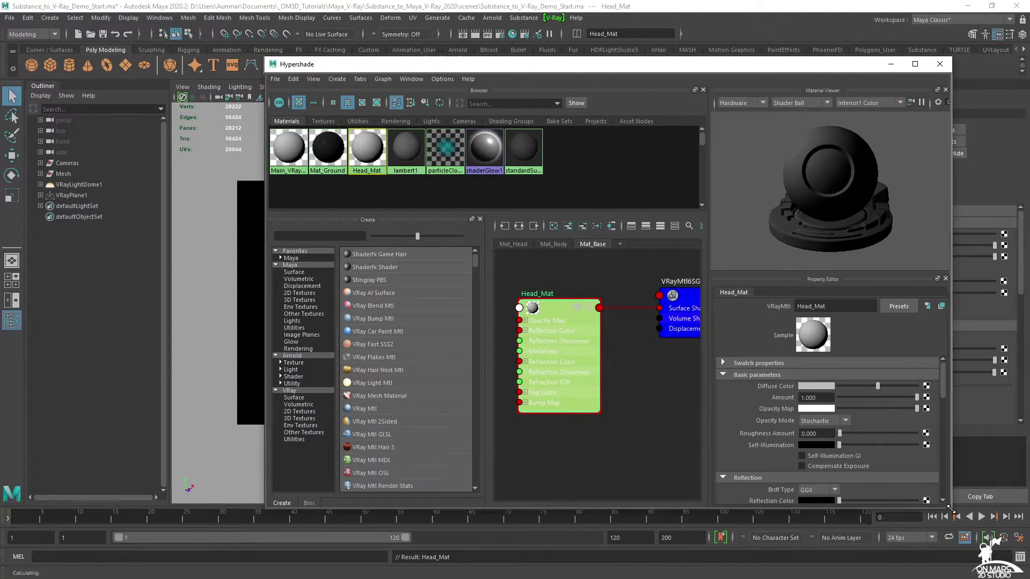
alt+middle_drag(616, 425, 626, 416)
scroll(569, 352, down, 5)
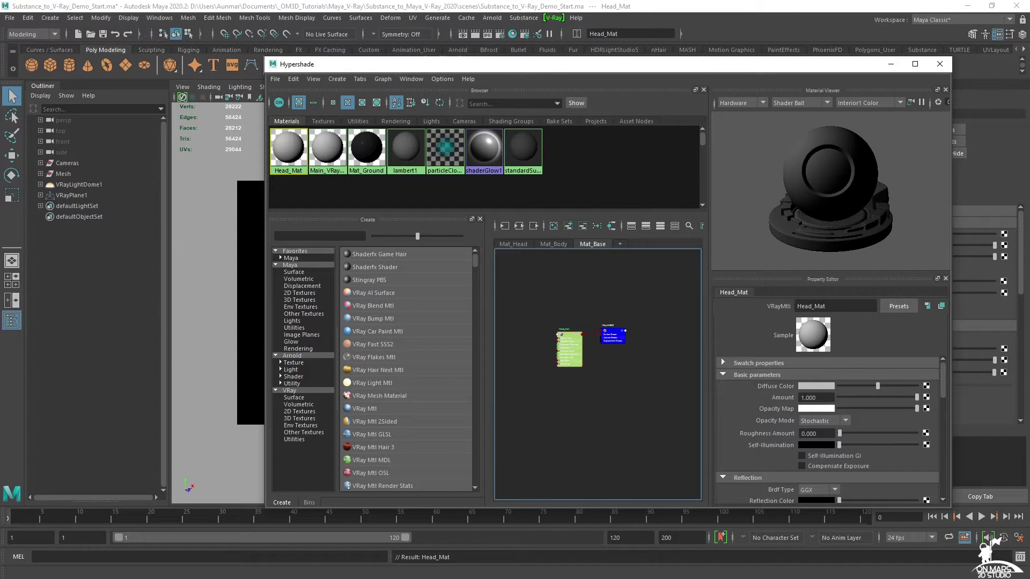
key(alt+Tab)
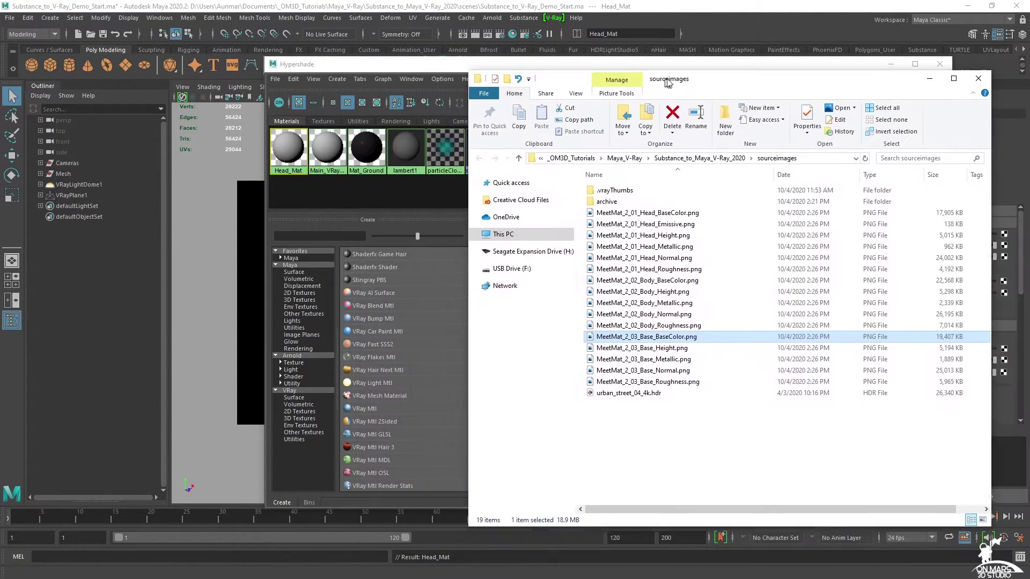
click(673, 212)
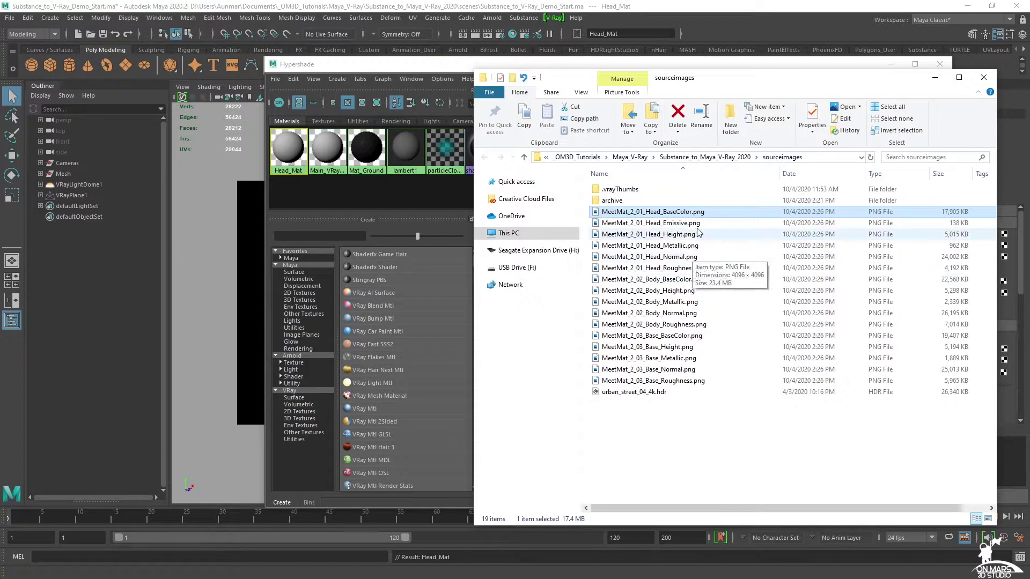
shift+click(683, 269)
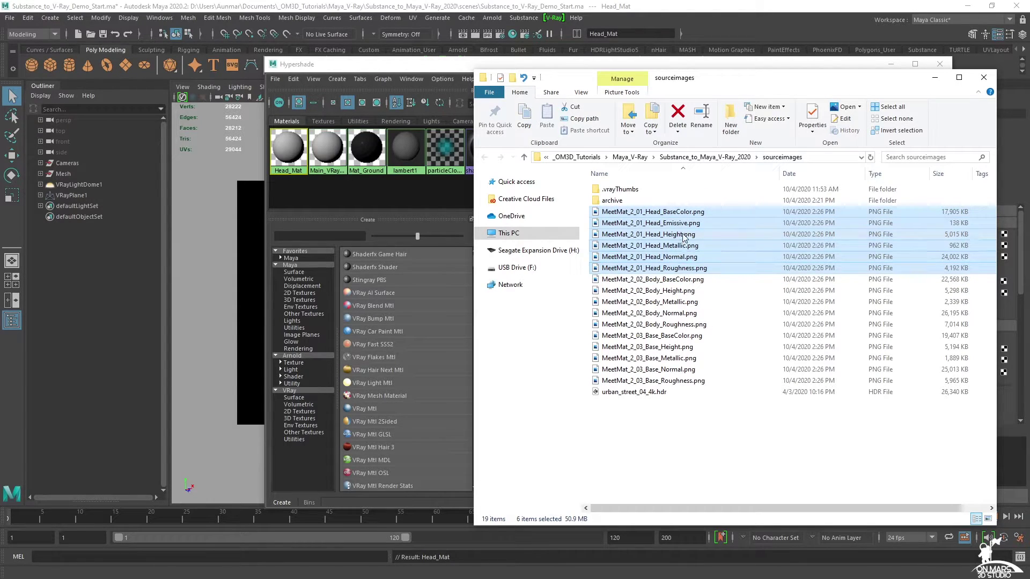
drag(674, 84, 861, 100)
drag(607, 69, 506, 65)
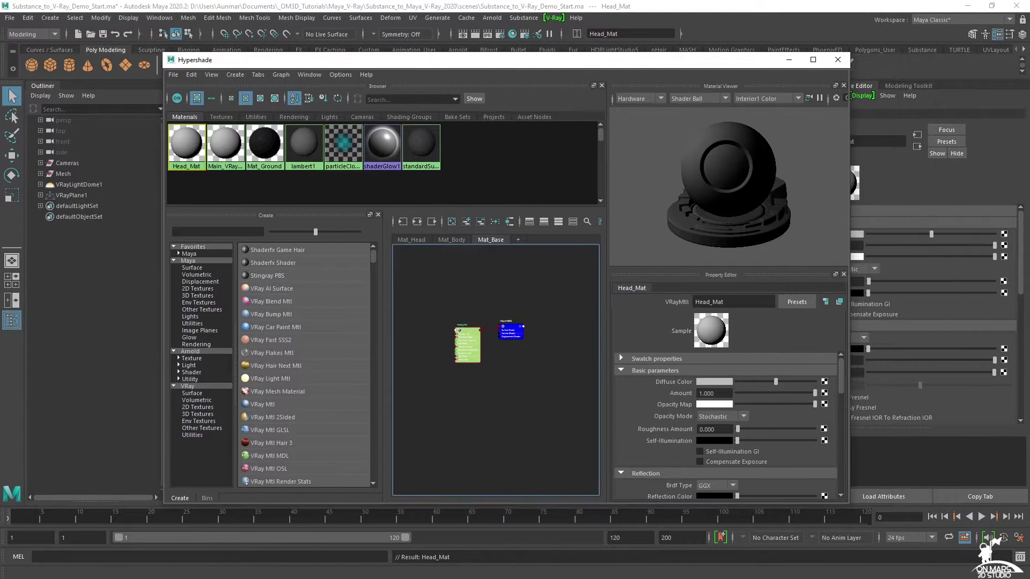
key(alt+Tab)
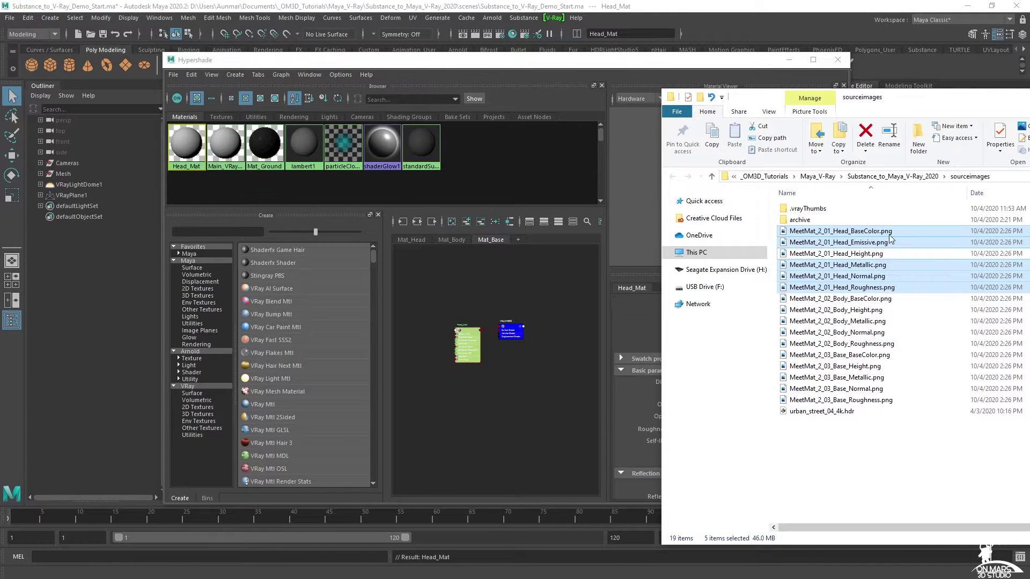
drag(861, 240, 478, 424)
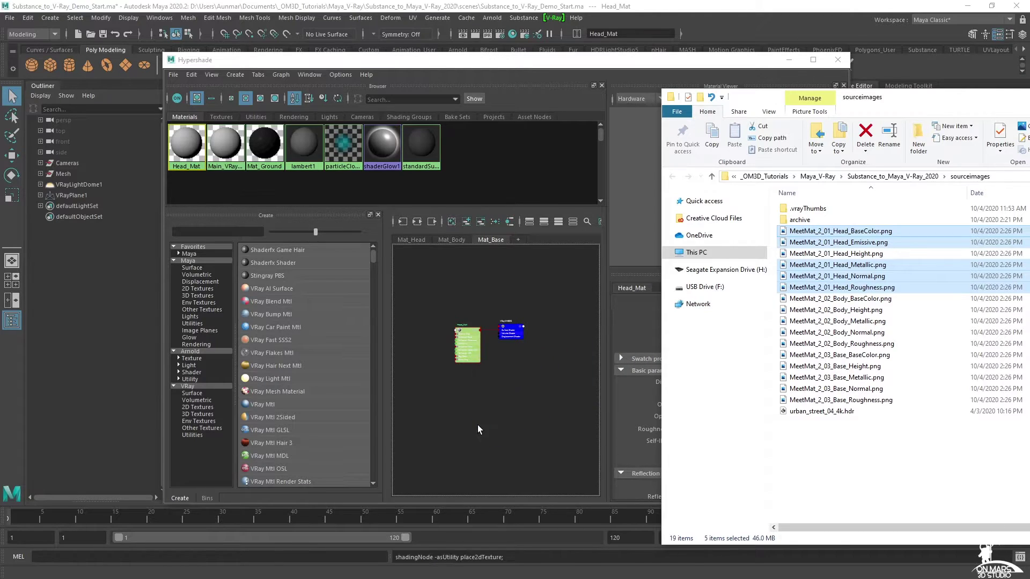
Narrow the Hypershade's Create pane and widen the window to give the node graph more room.
alt+middle_drag(557, 395, 521, 382)
drag(394, 305, 562, 349)
alt+middle_drag(541, 351, 483, 332)
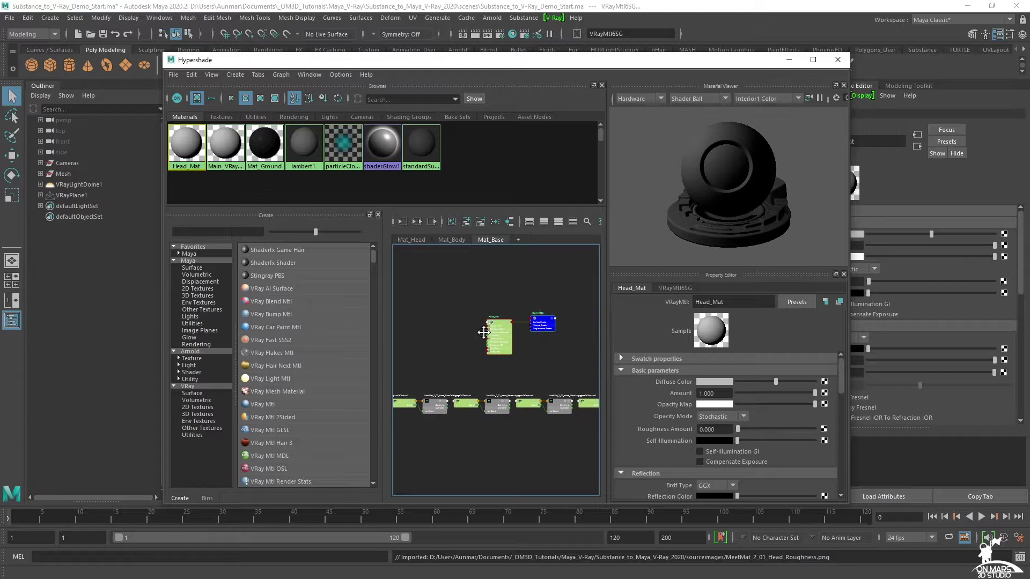
scroll(502, 427, up, 1)
scroll(516, 428, up, 1)
drag(383, 292, 258, 303)
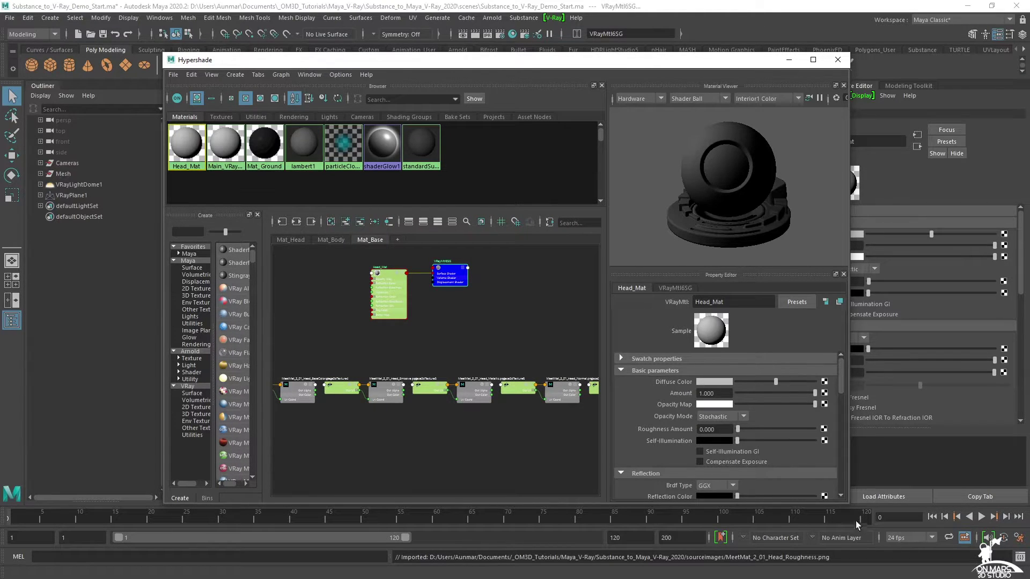
drag(849, 506, 969, 509)
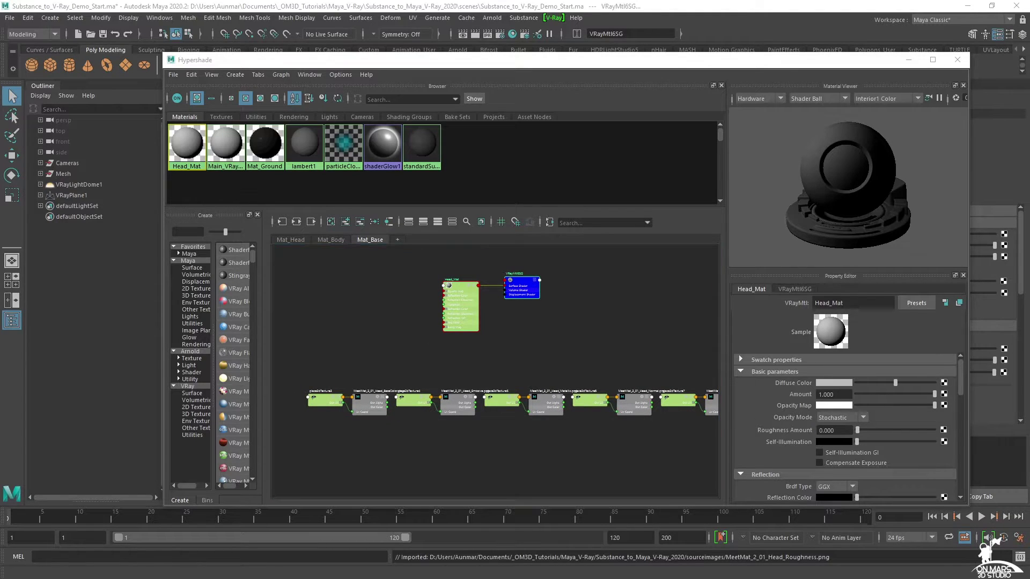
Examine Head_Mat's reflection, refraction and bump attributes in the Lookdev view and return to the full attribute view.
click(453, 289)
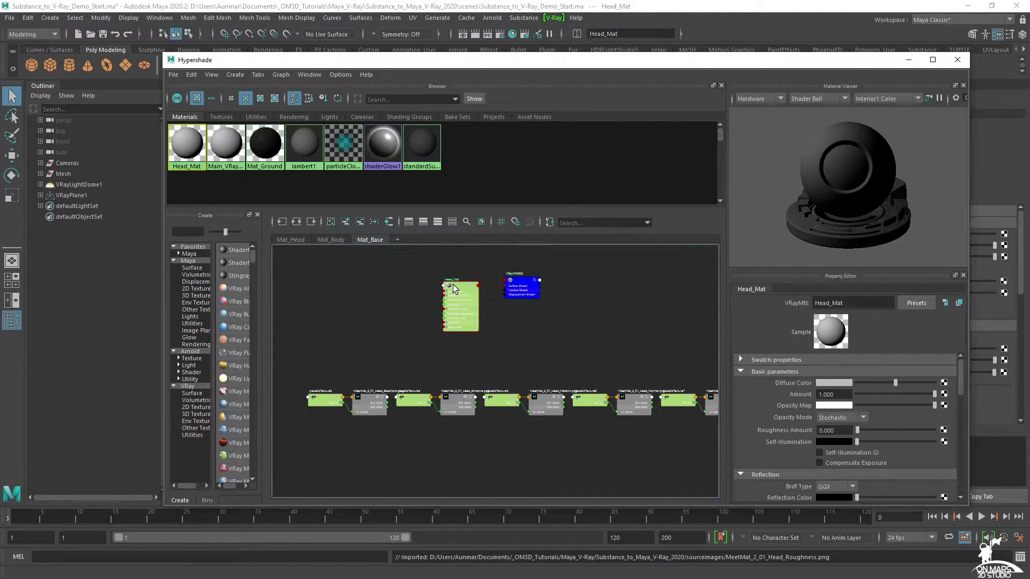
scroll(758, 427, down, 3)
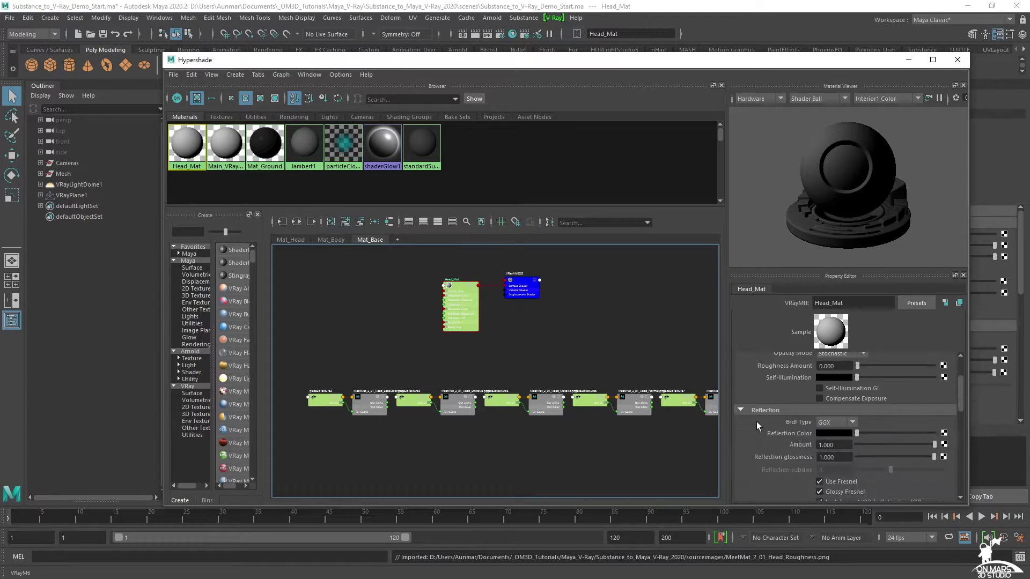
scroll(759, 428, up, 3)
click(946, 304)
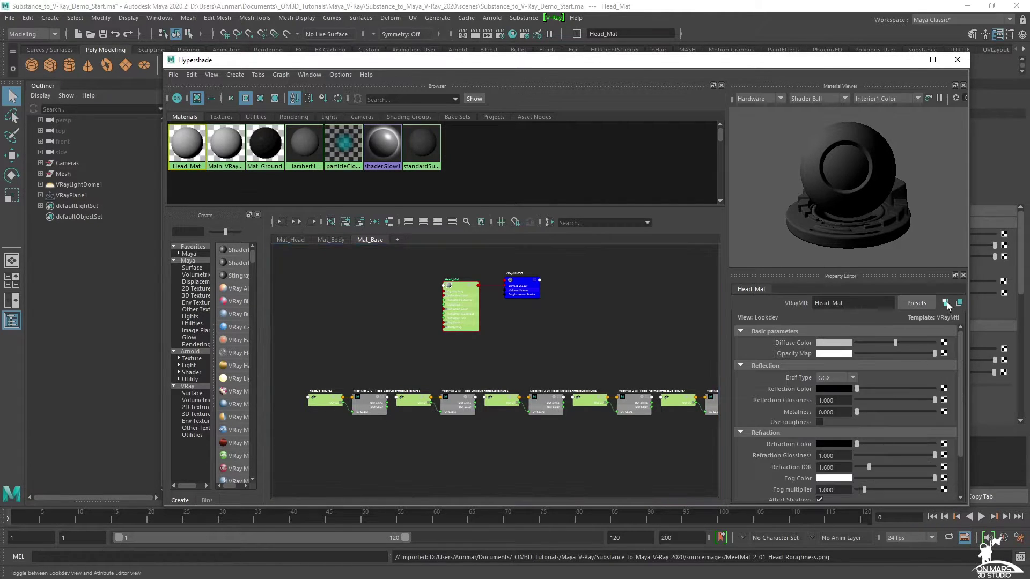
scroll(769, 400, down, 3)
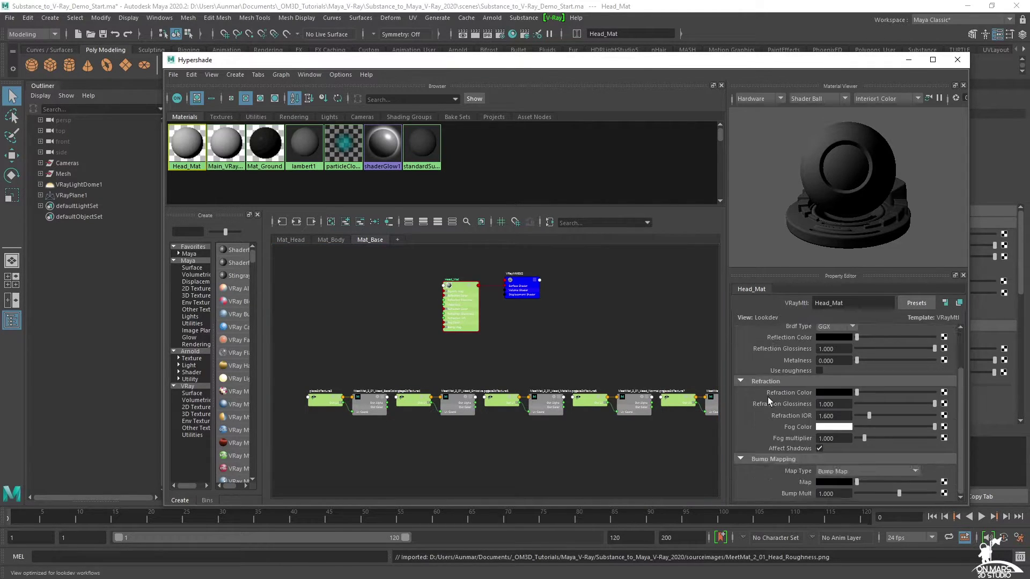
scroll(769, 400, up, 3)
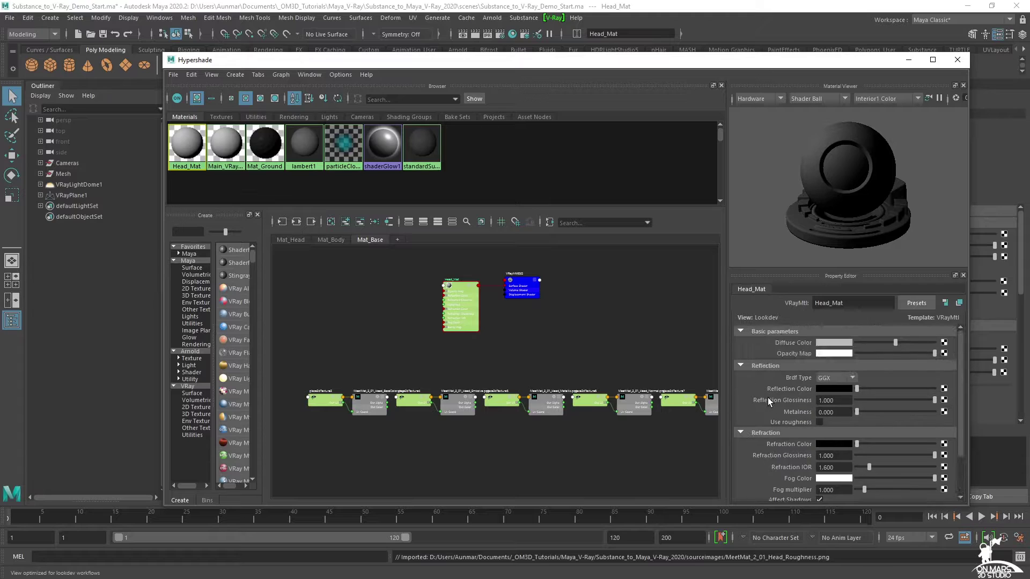
click(946, 304)
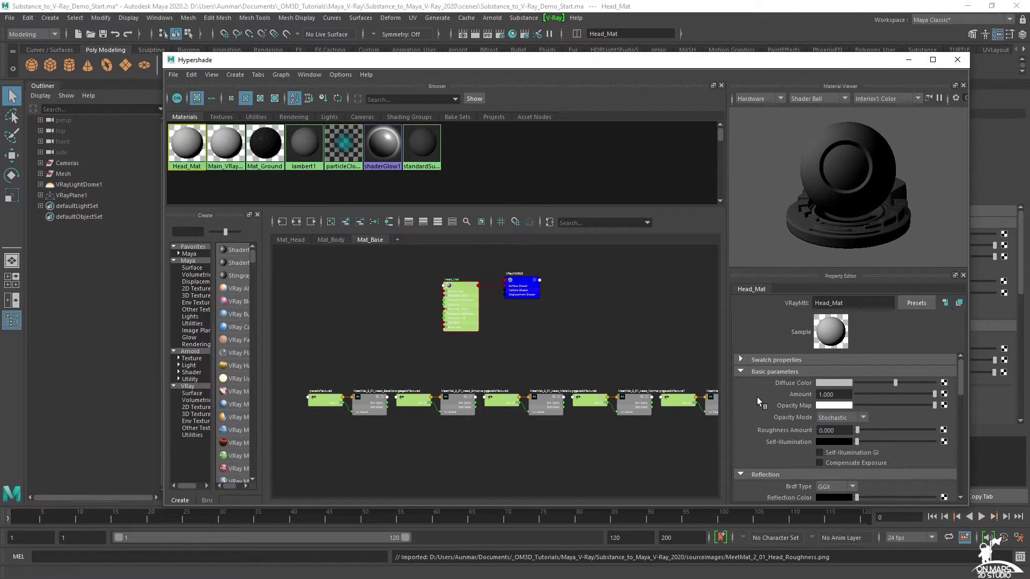
Connect the MeetMat_2_01_Head_BaseColor texture to the Diffuse Color of Head_Mat.
alt+middle_drag(380, 453, 414, 413)
scroll(419, 407, up, 6)
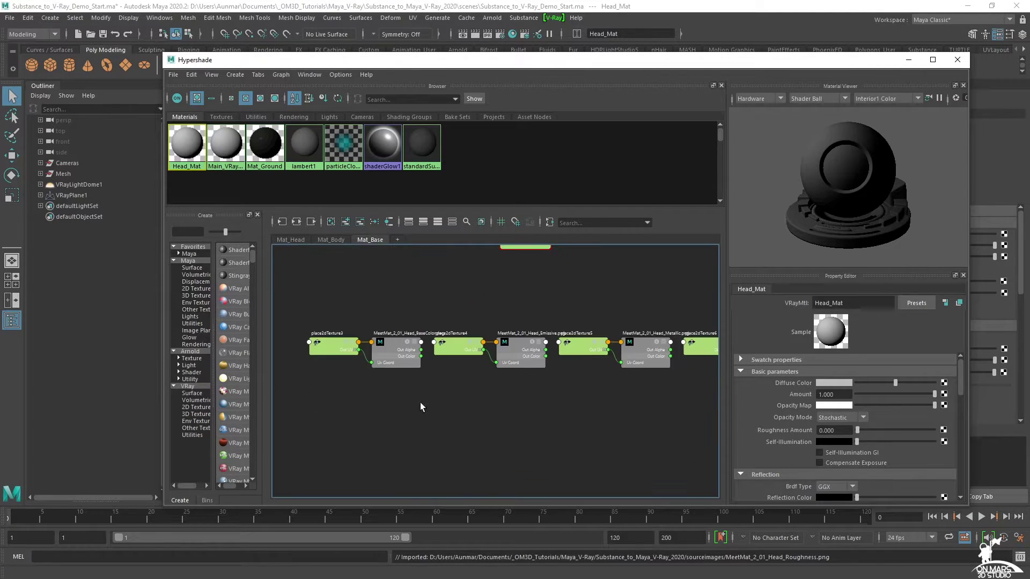
scroll(439, 384, down, 4)
alt+middle_drag(483, 421, 409, 395)
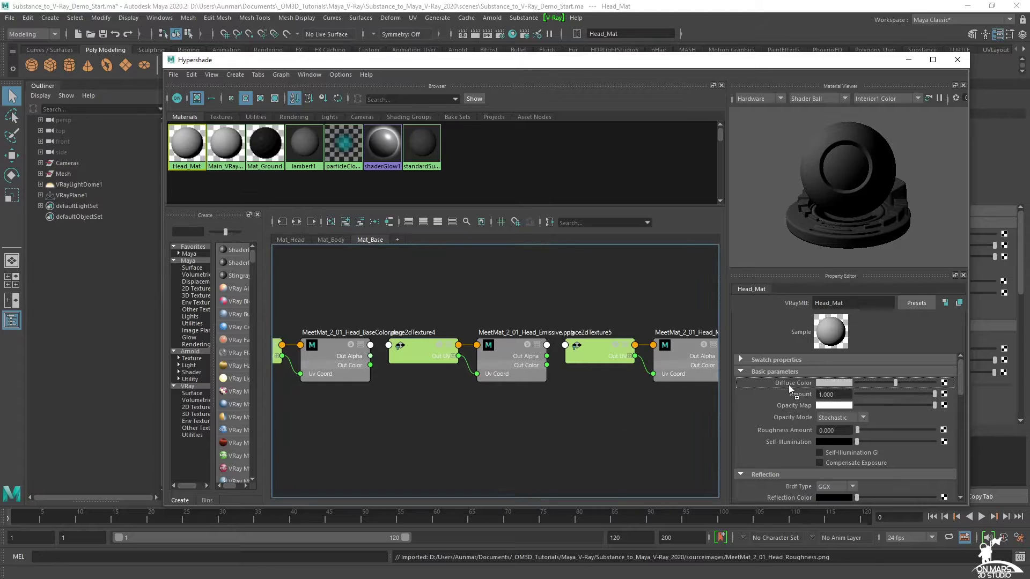
middle_drag(799, 385, 798, 384)
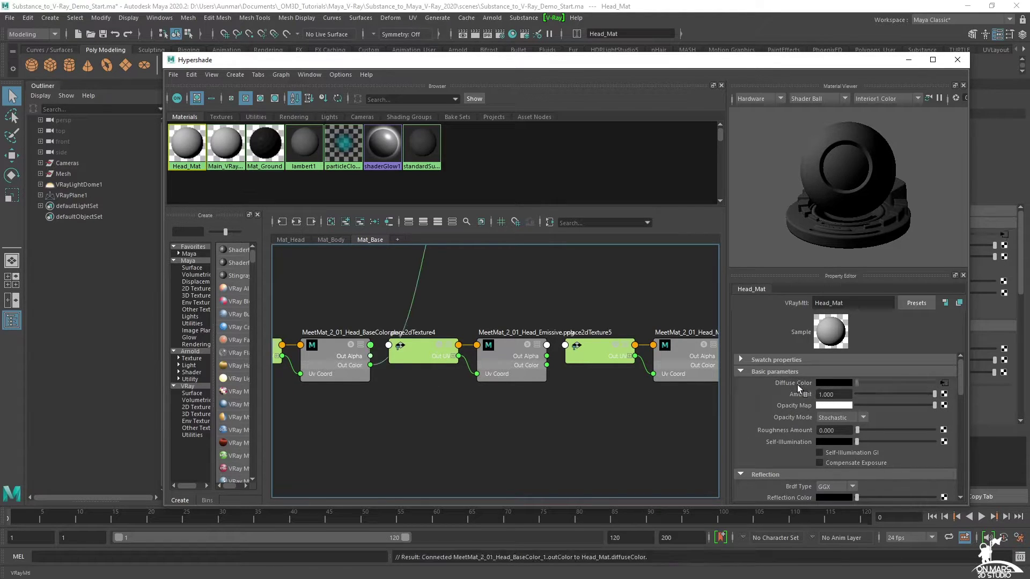
Enable Use roughness in Head_Mat's reflection settings.
alt+middle_drag(499, 321, 483, 420)
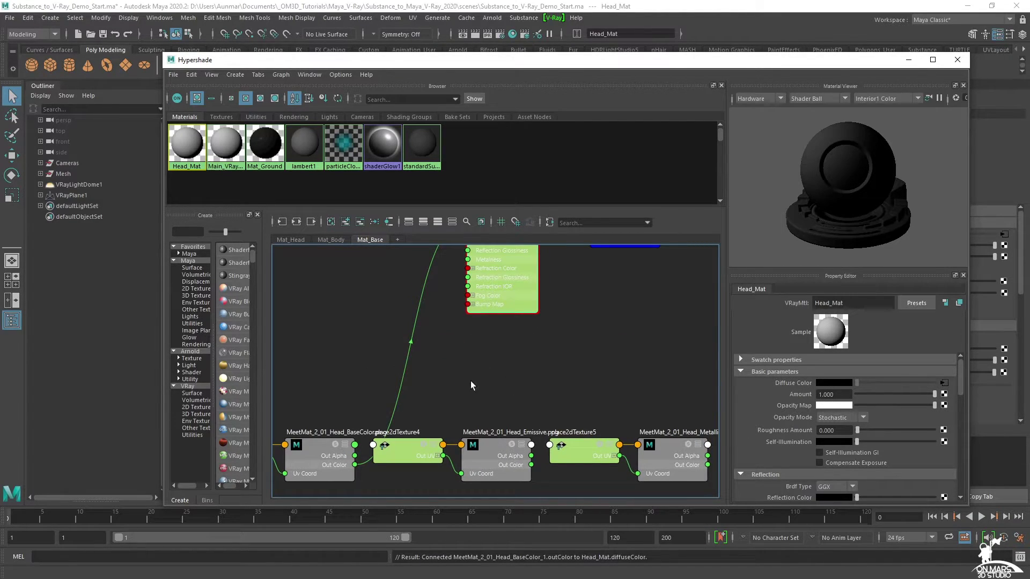
scroll(472, 378, down, 3)
scroll(476, 370, up, 2)
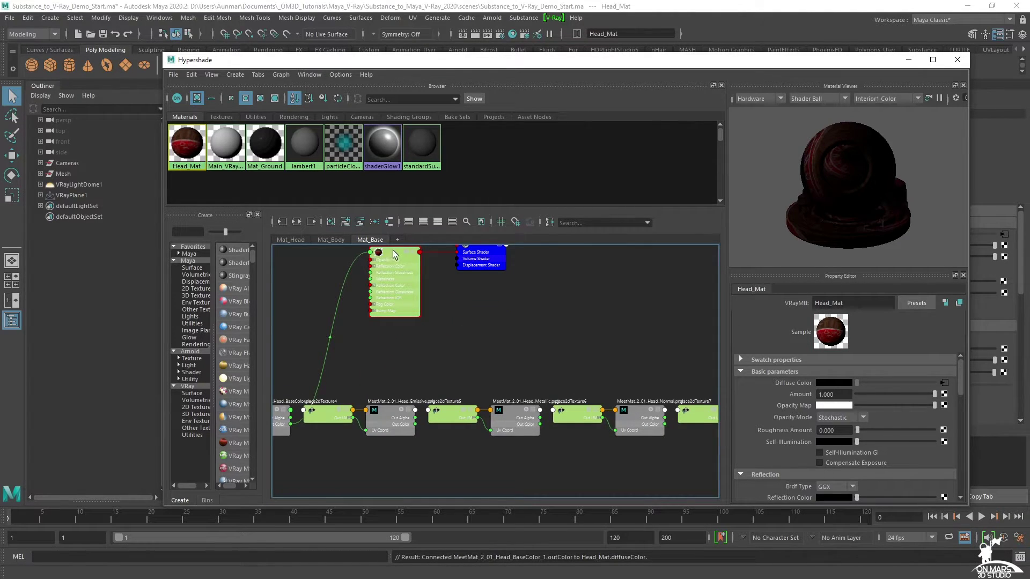
scroll(770, 411, down, 3)
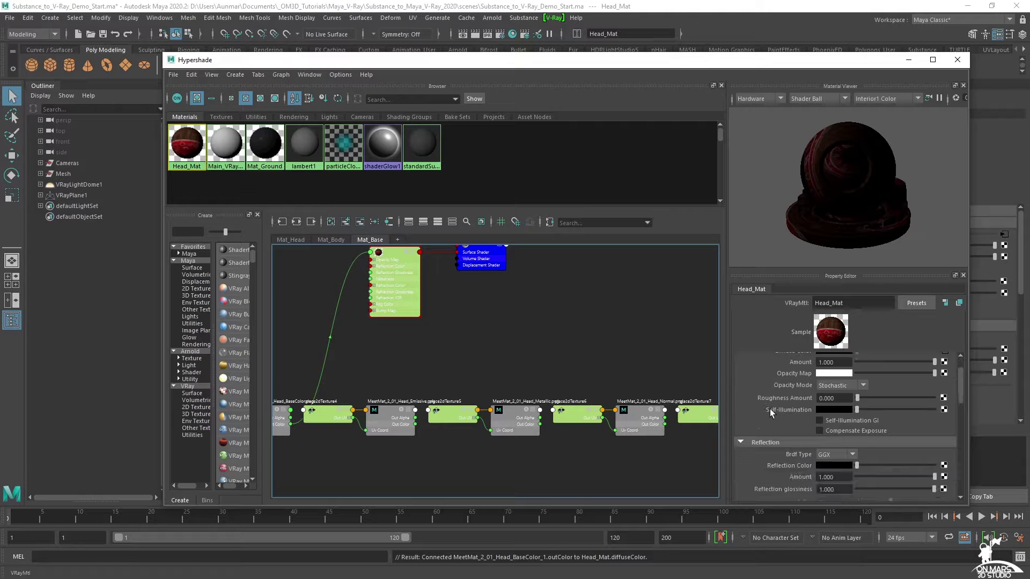
scroll(784, 411, down, 2)
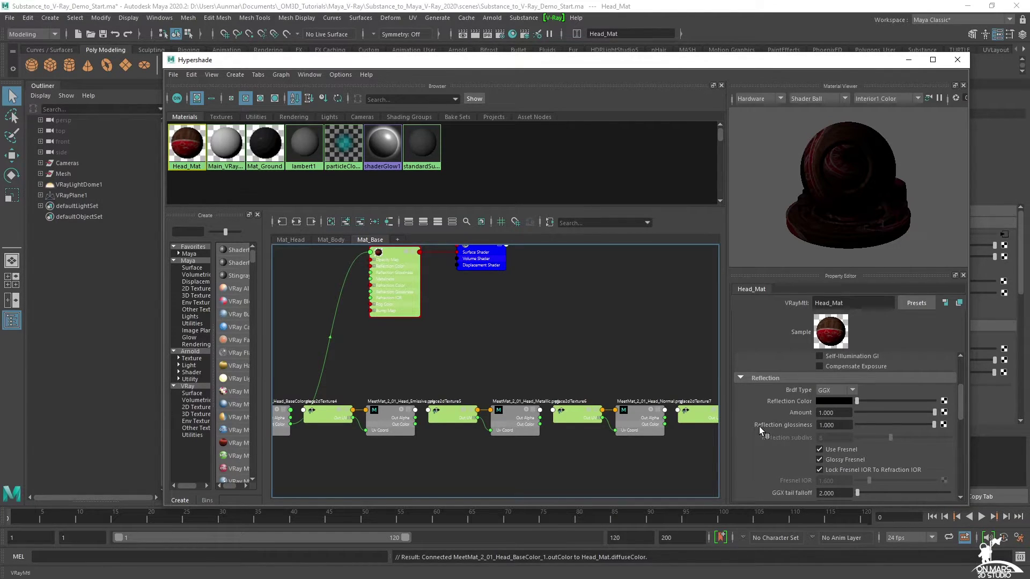
scroll(799, 427, down, 2)
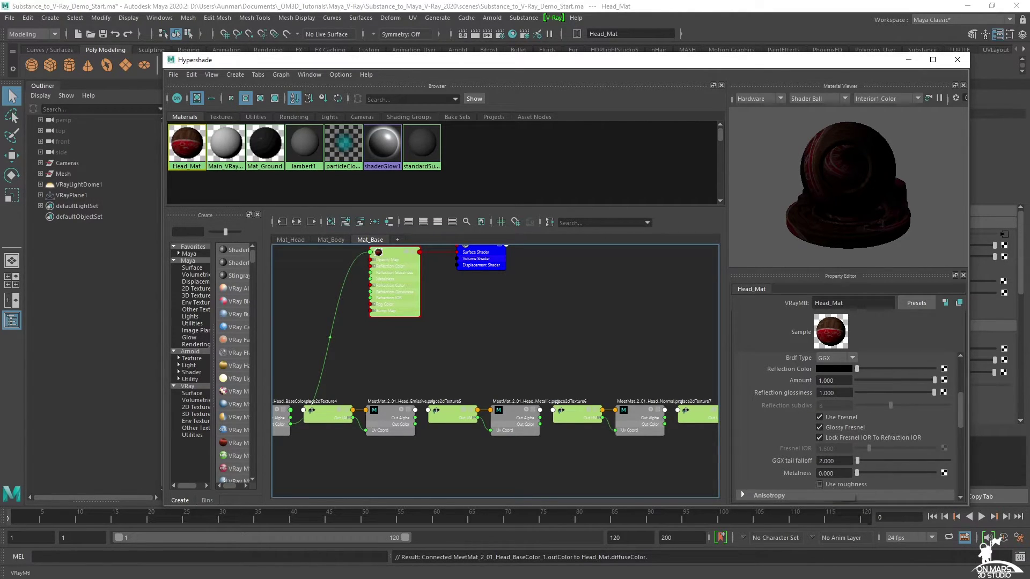
click(820, 485)
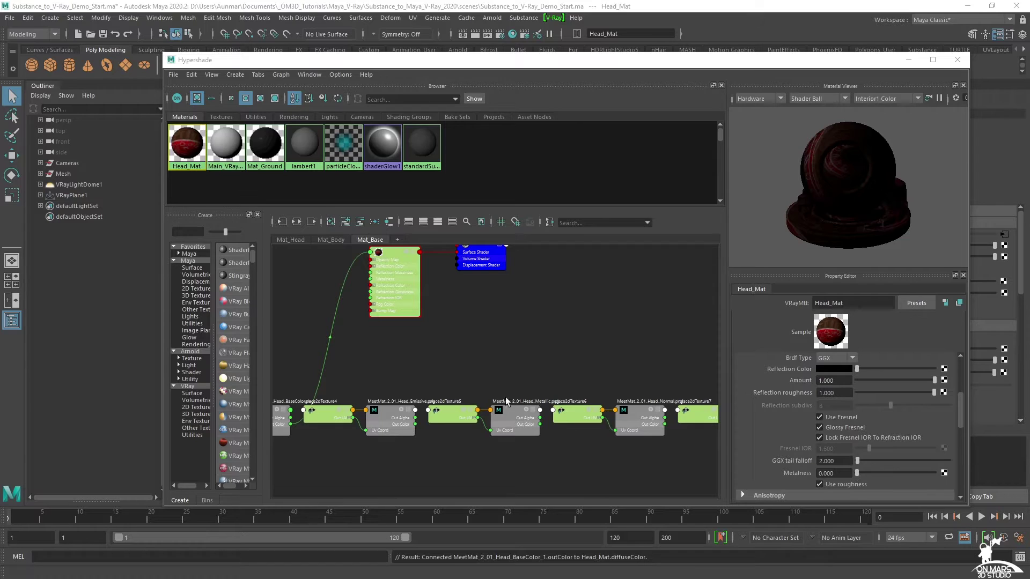
Connect the MeetMat_2_01_Head_Roughness texture to the Reflection roughness of Head_Mat.
drag(384, 413, 388, 403)
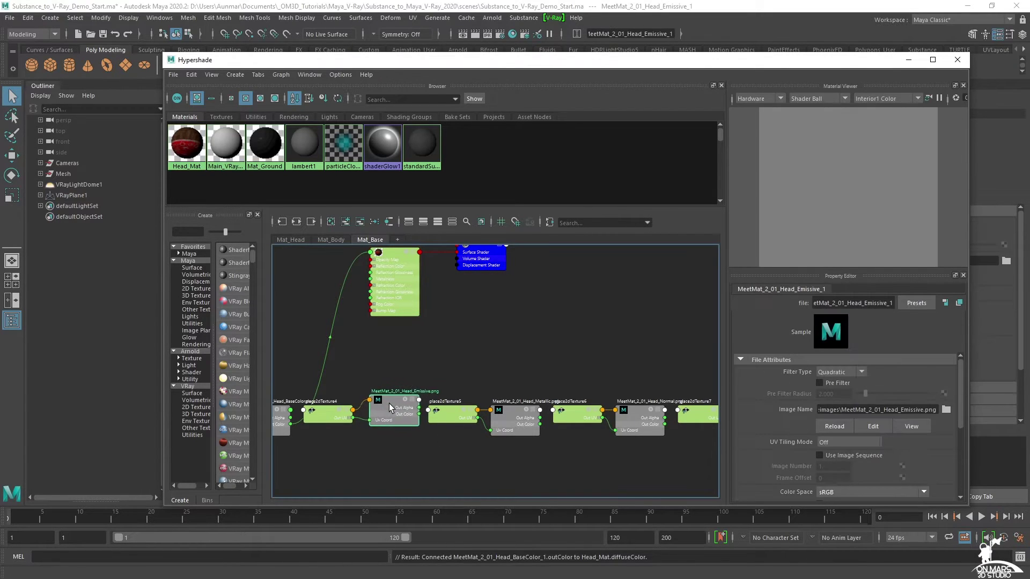
alt+middle_drag(574, 439, 496, 436)
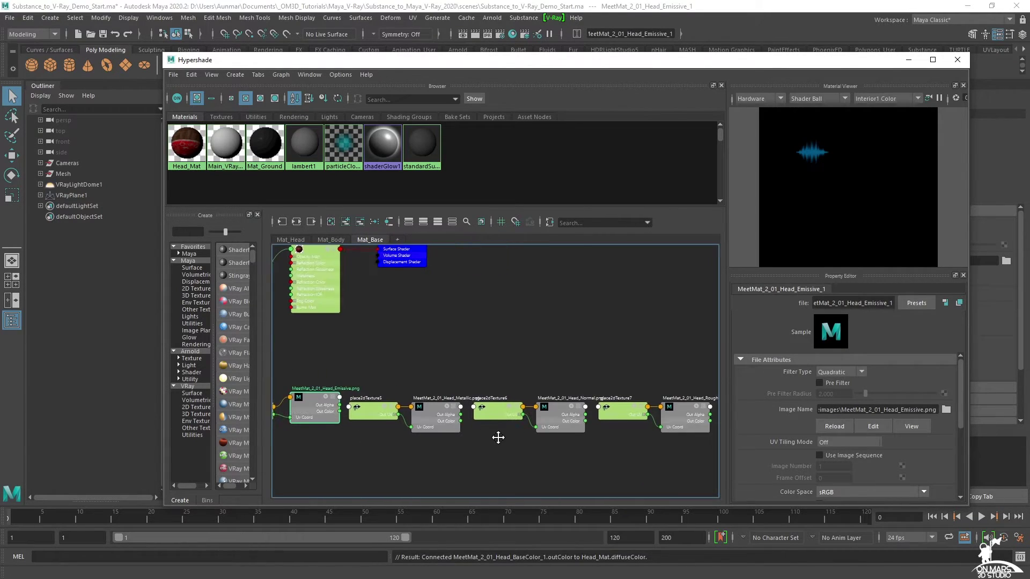
click(310, 260)
alt+middle_drag(567, 354, 515, 322)
scroll(514, 325, up, 2)
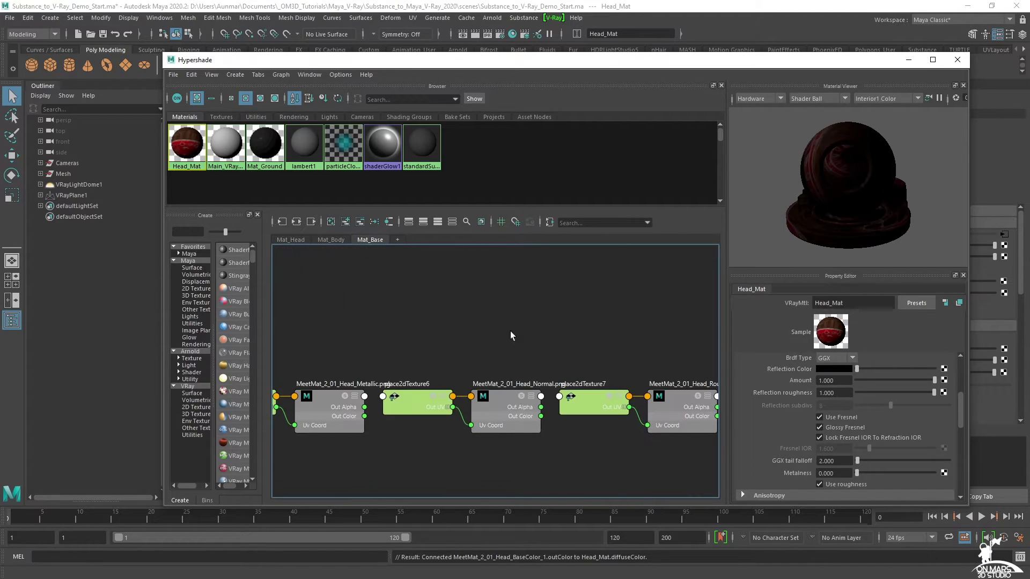
alt+middle_drag(613, 444, 506, 424)
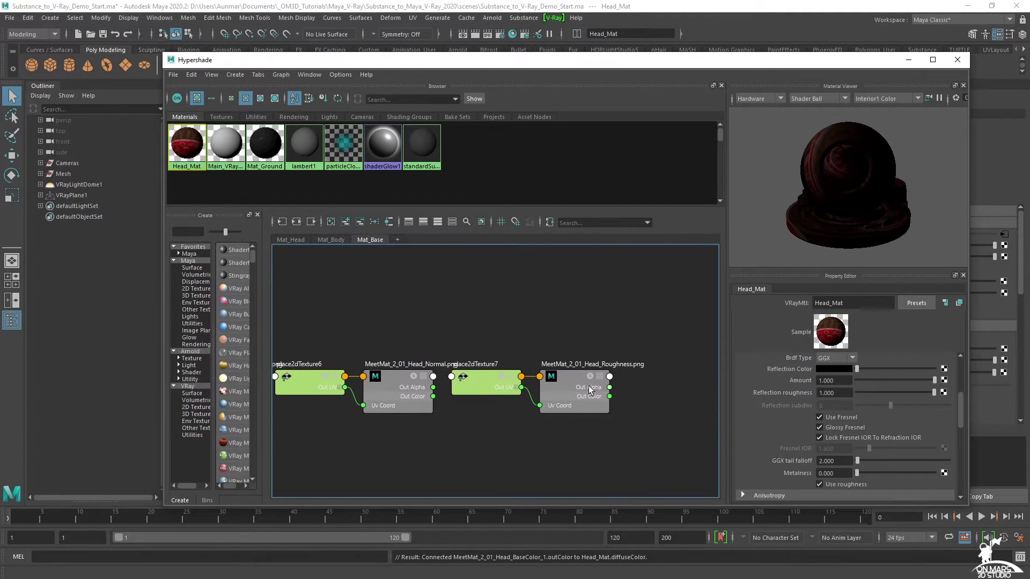
middle_drag(571, 381, 777, 394)
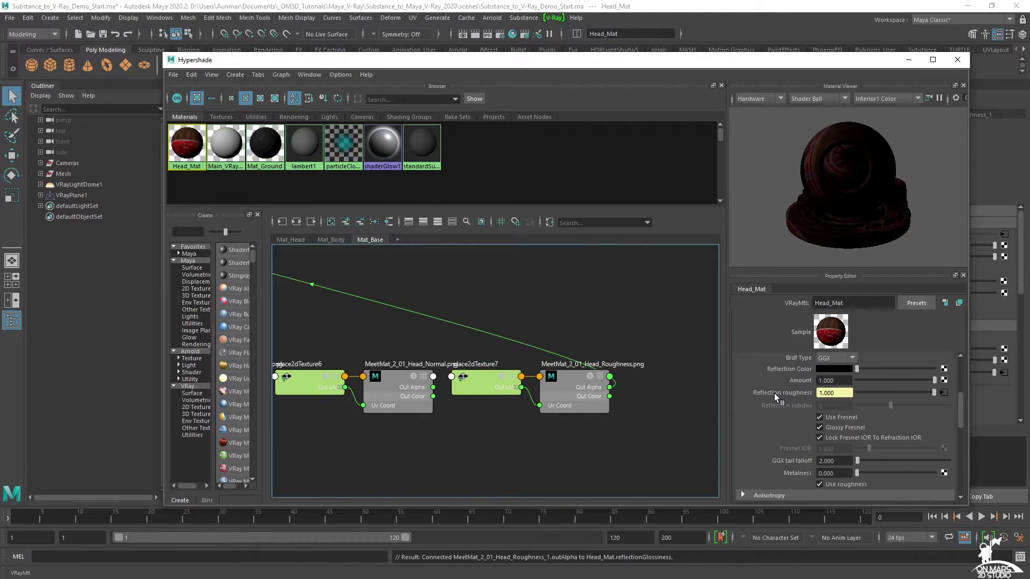
Raise the MeetMat_2_01_Head_Metallic node above its row and connect it to the Metalness of Head_Mat.
scroll(800, 480, down, 2)
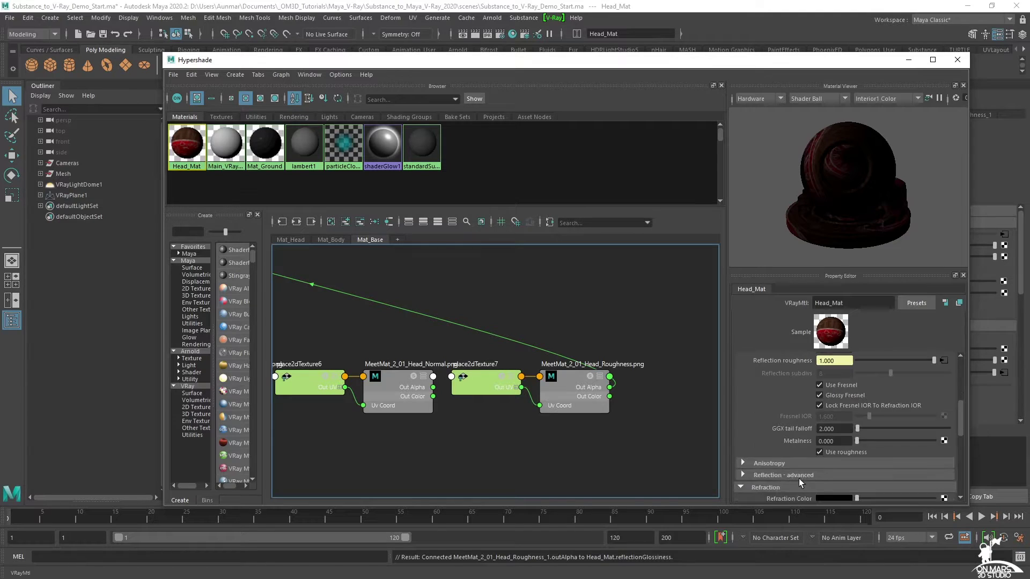
alt+middle_drag(435, 448, 668, 456)
alt+middle_drag(408, 464, 424, 449)
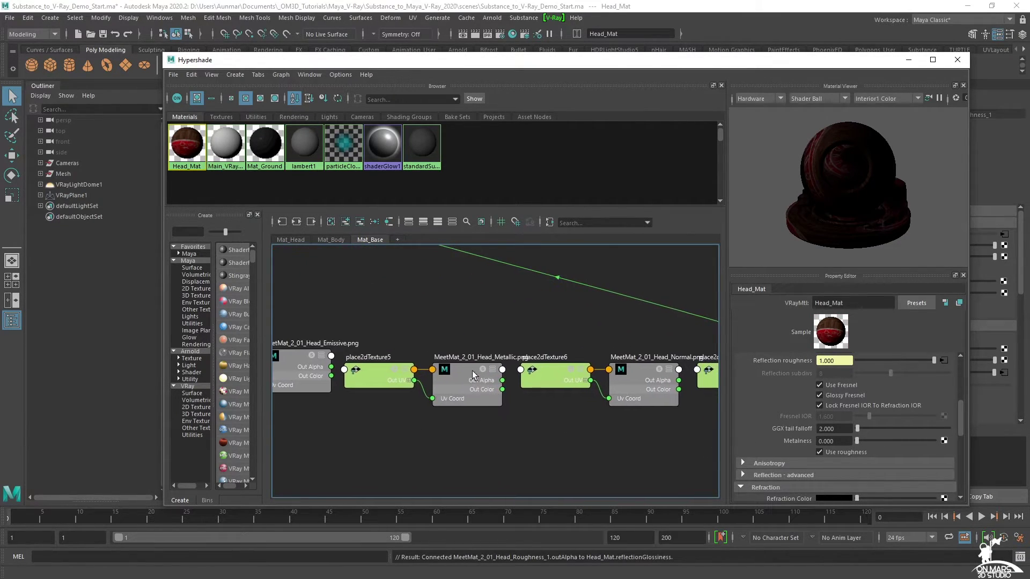
drag(473, 372, 475, 340)
key(ctrl+z)
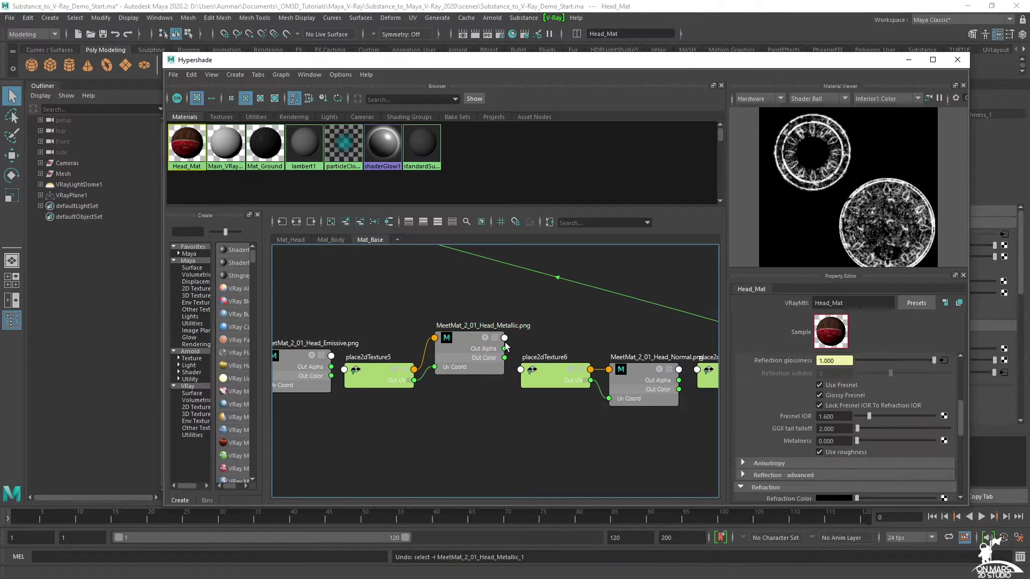
scroll(805, 445, down, 1)
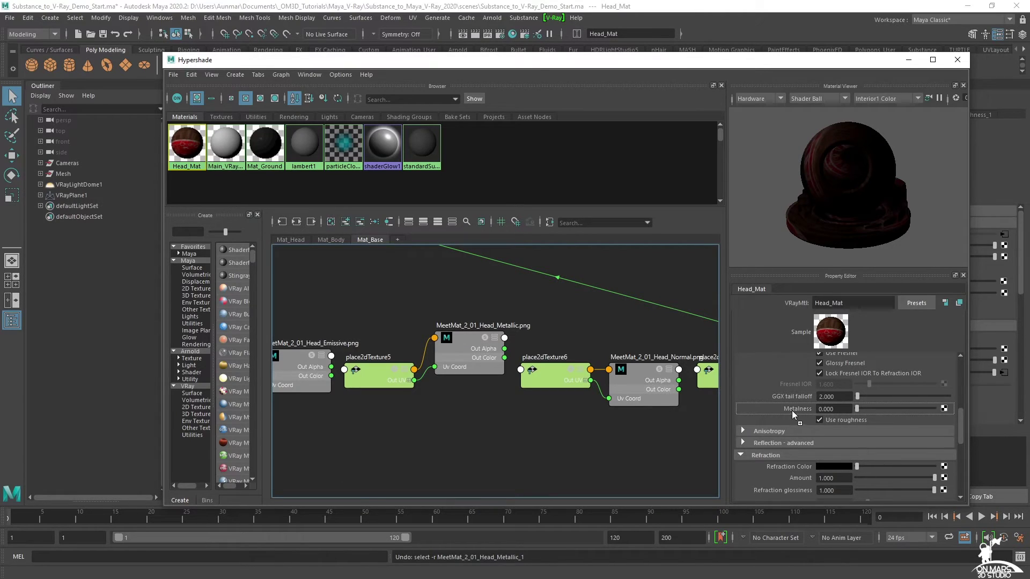
middle_drag(792, 411, 791, 409)
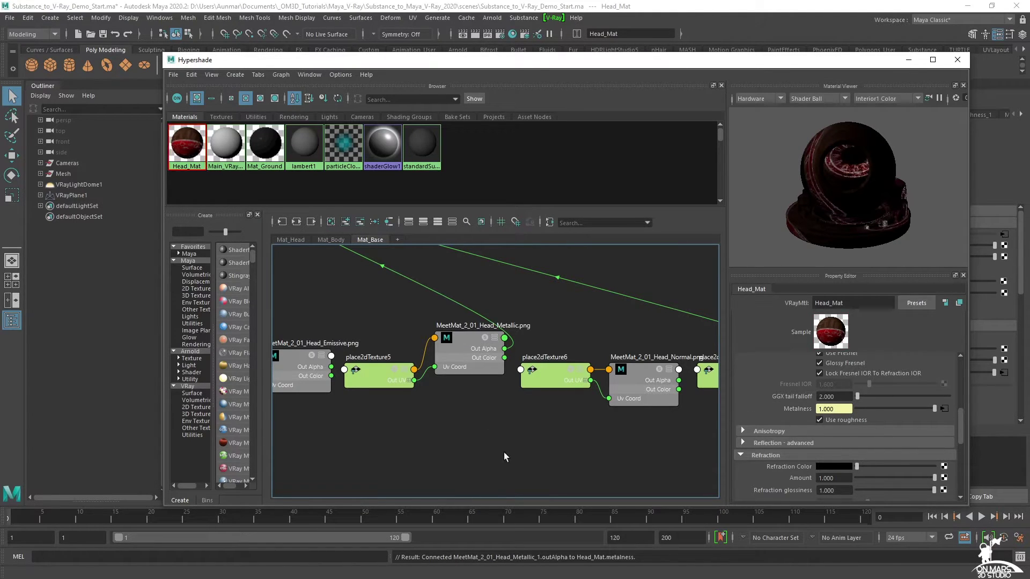
Raise the MeetMat_2_01_Head_Normal node above the row of texture nodes in the graph.
scroll(791, 436, down, 5)
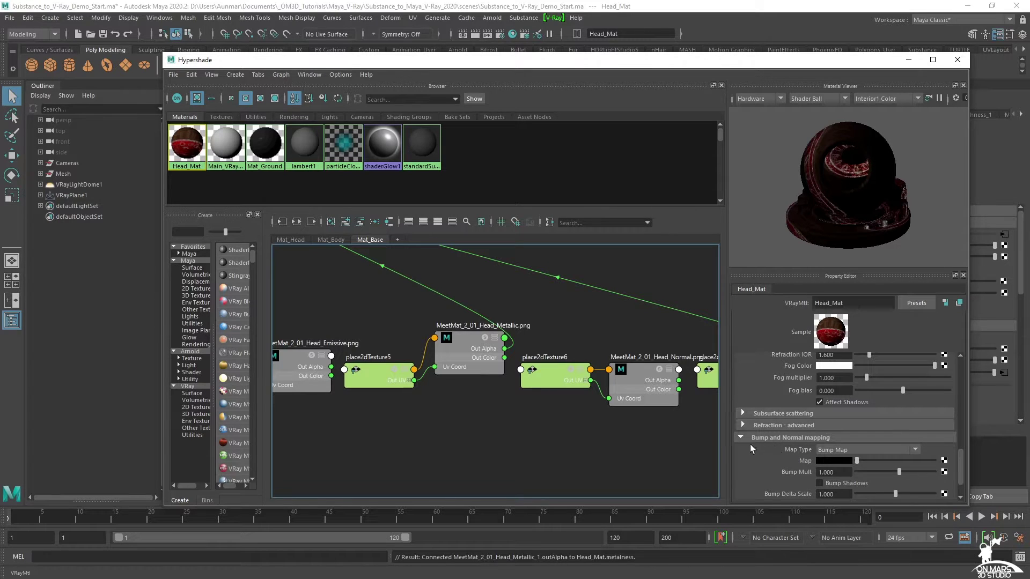
scroll(526, 419, down, 5)
alt+middle_drag(550, 417, 476, 409)
scroll(456, 410, up, 3)
click(443, 339)
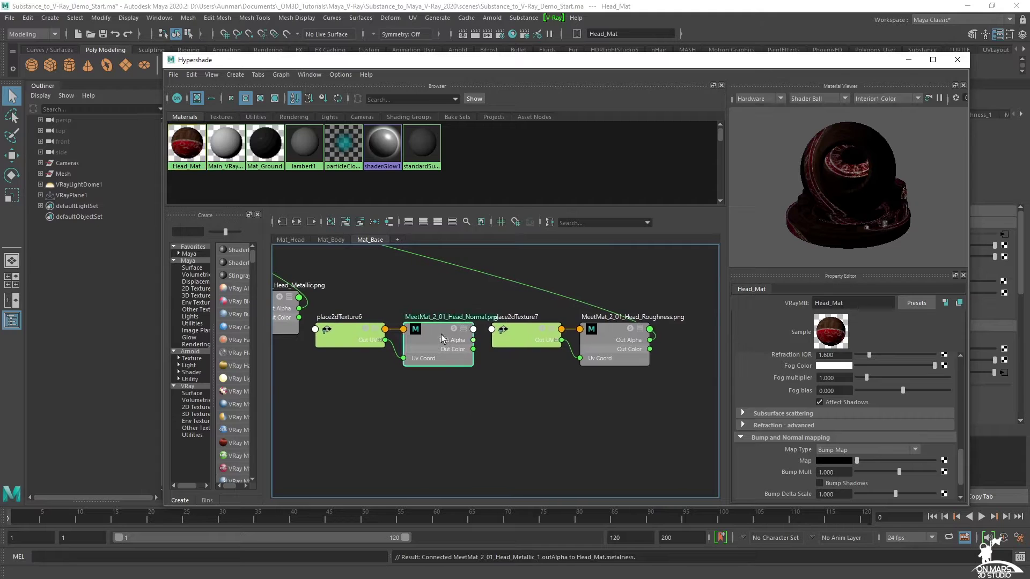
drag(440, 354, 436, 319)
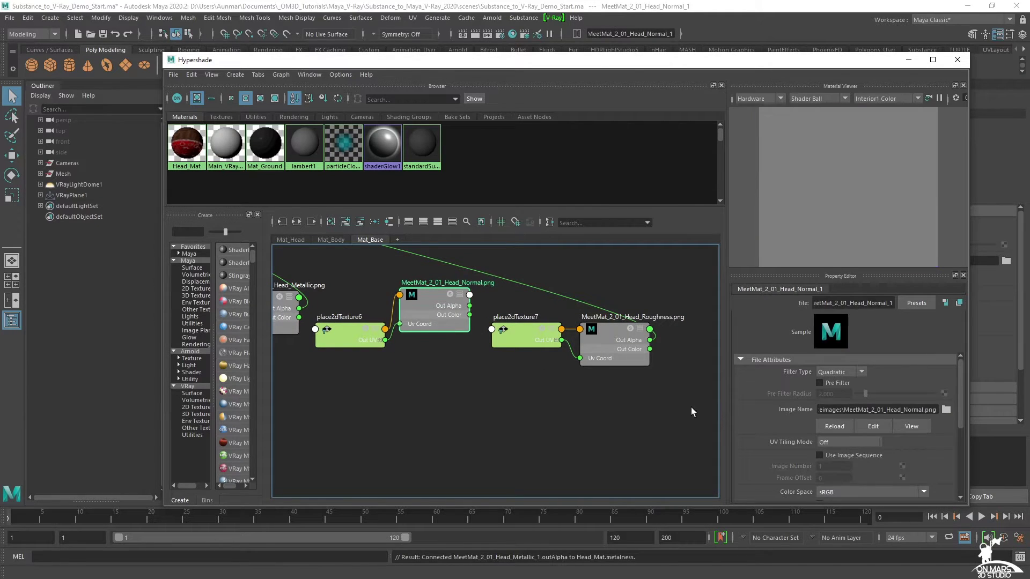
Set Head_Mat's bump Map Type to Normal map in tangent space and connect the MeetMat_2_01_Head_Normal texture to its Map.
scroll(531, 416, down, 3)
click(316, 270)
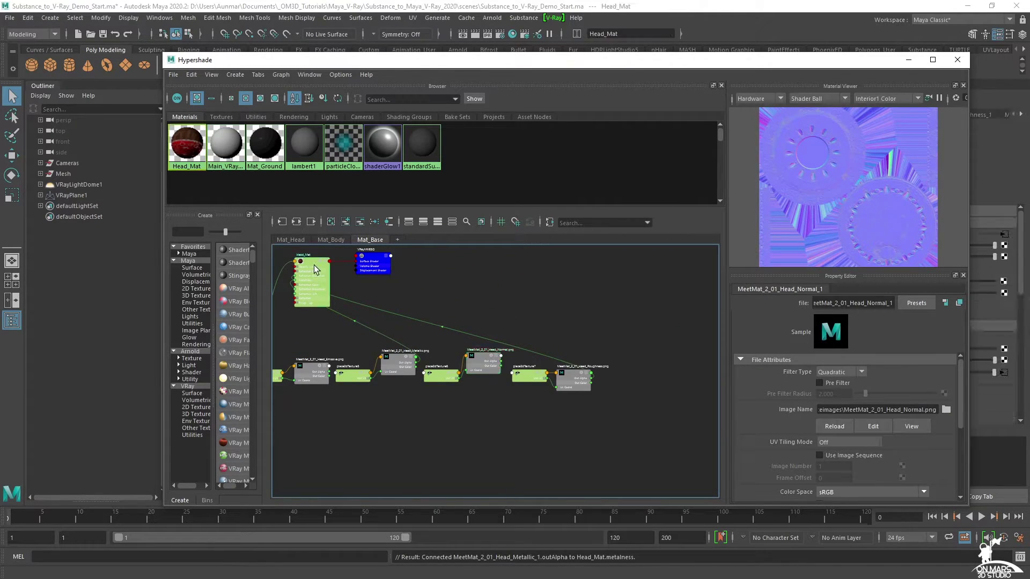
scroll(778, 459, down, 2)
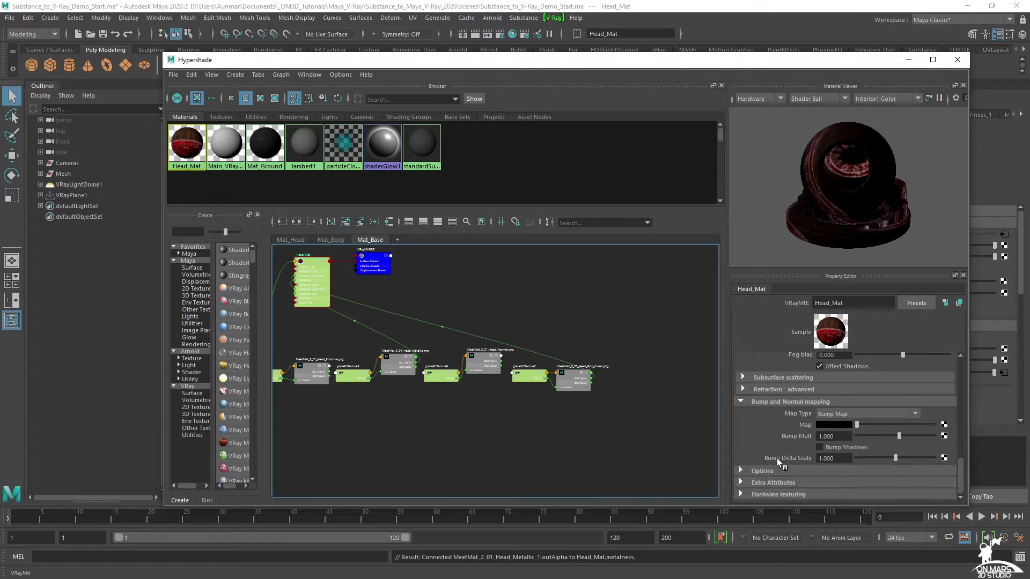
click(832, 414)
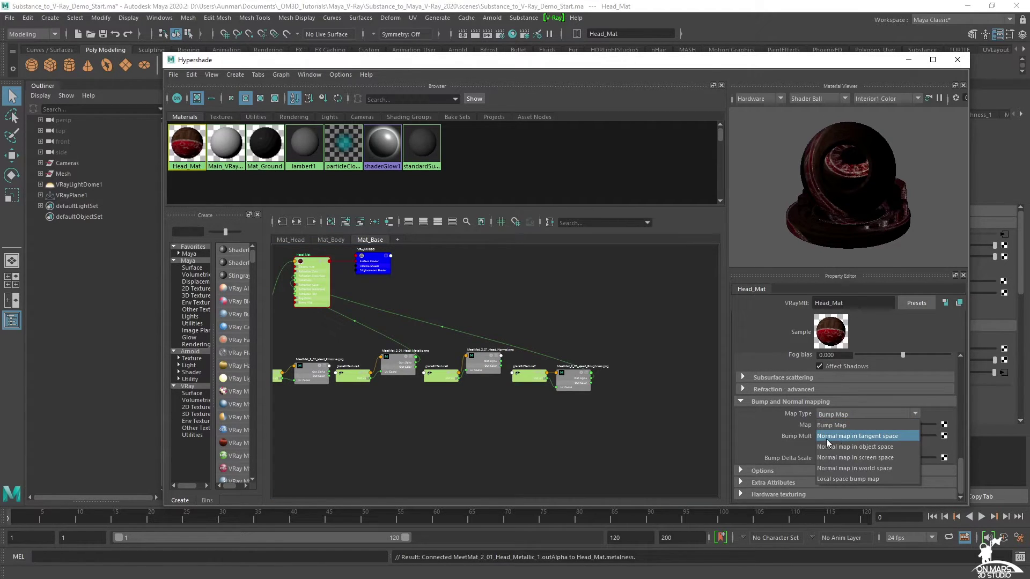
click(876, 435)
scroll(500, 396, up, 2)
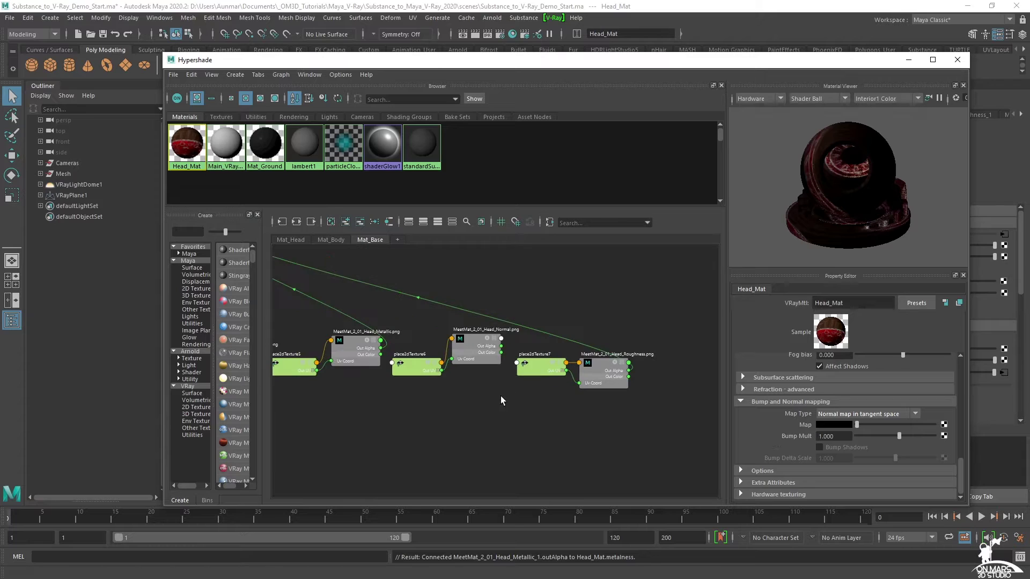
middle_drag(472, 340, 803, 423)
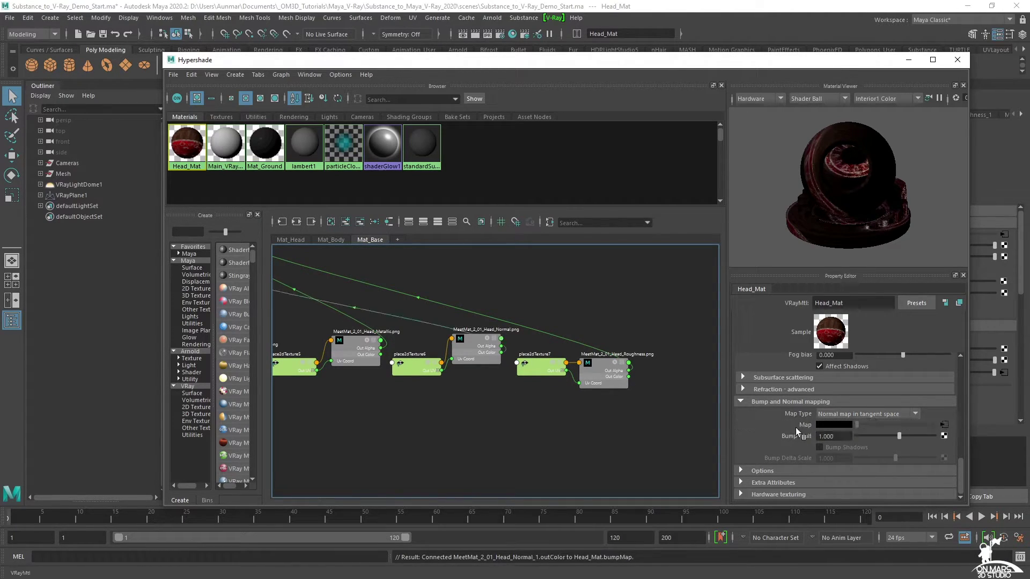
Set the Reflection Color of Head_Mat to full white.
alt+middle_drag(320, 408, 492, 446)
scroll(778, 425, up, 3)
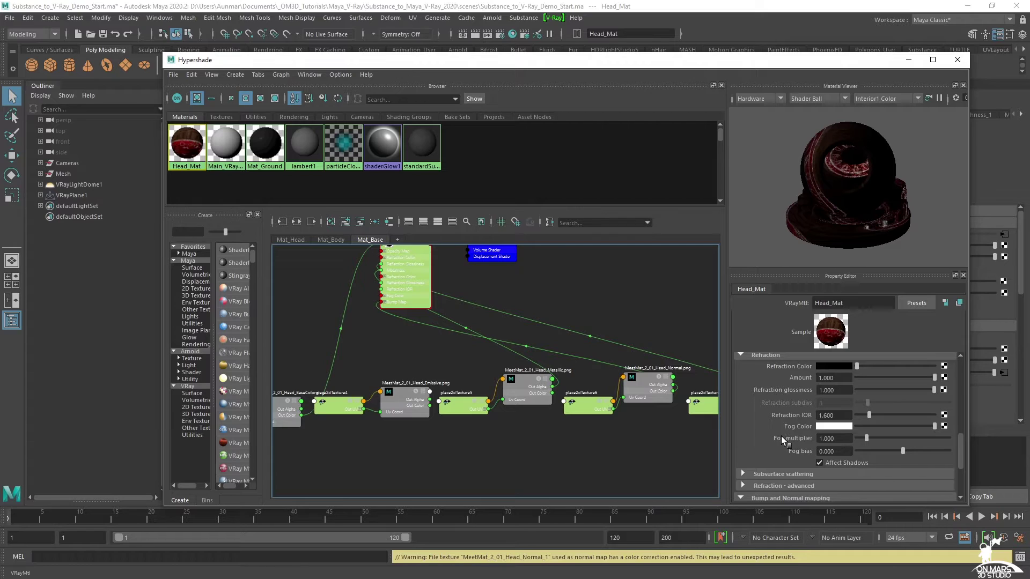
scroll(775, 445, up, 5)
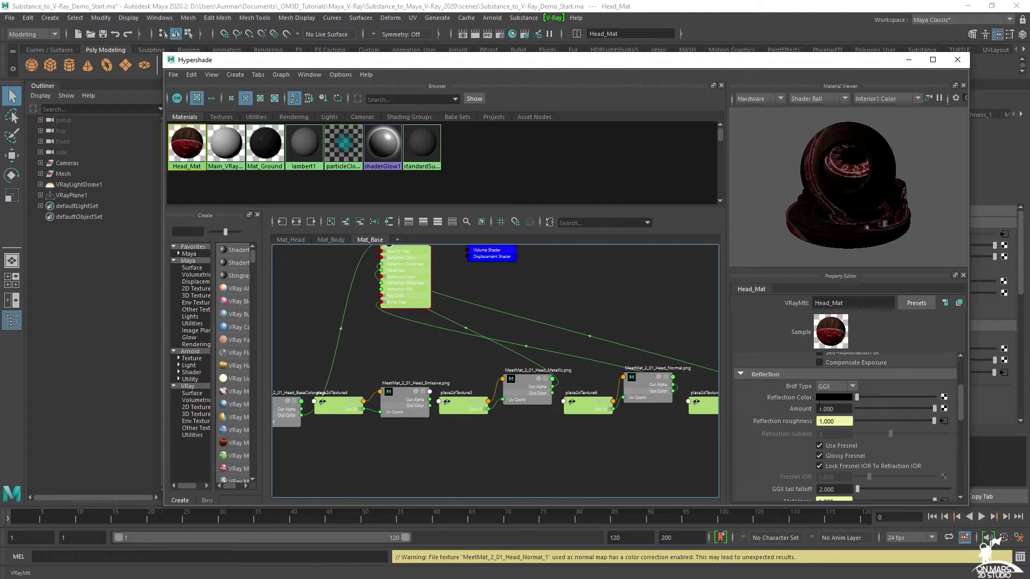
drag(856, 398, 963, 400)
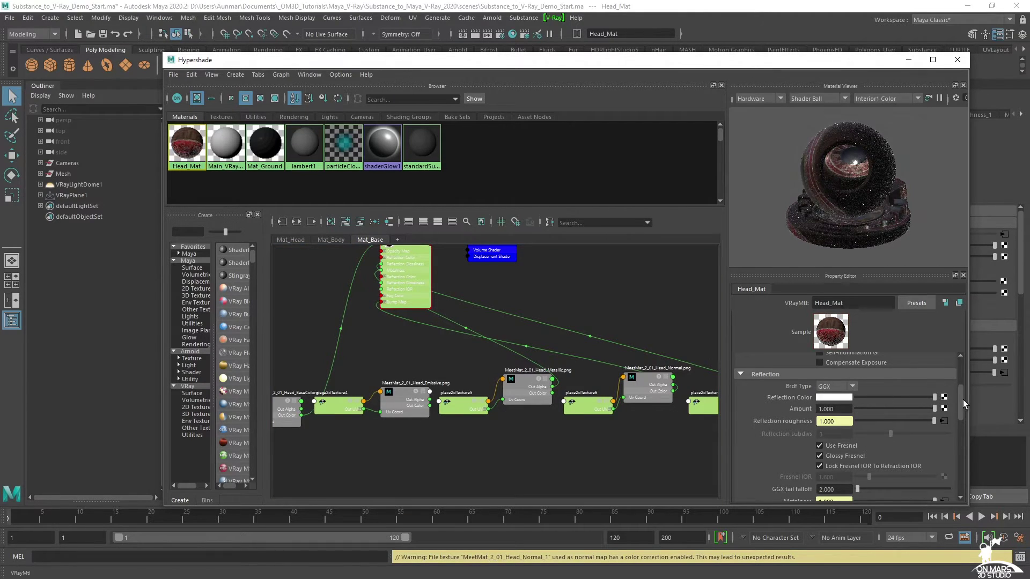
Review Head_Mat's diffuse, reflection, metalness and normal map settings, and locate the Emissive texture node in the graph.
scroll(768, 429, down, 4)
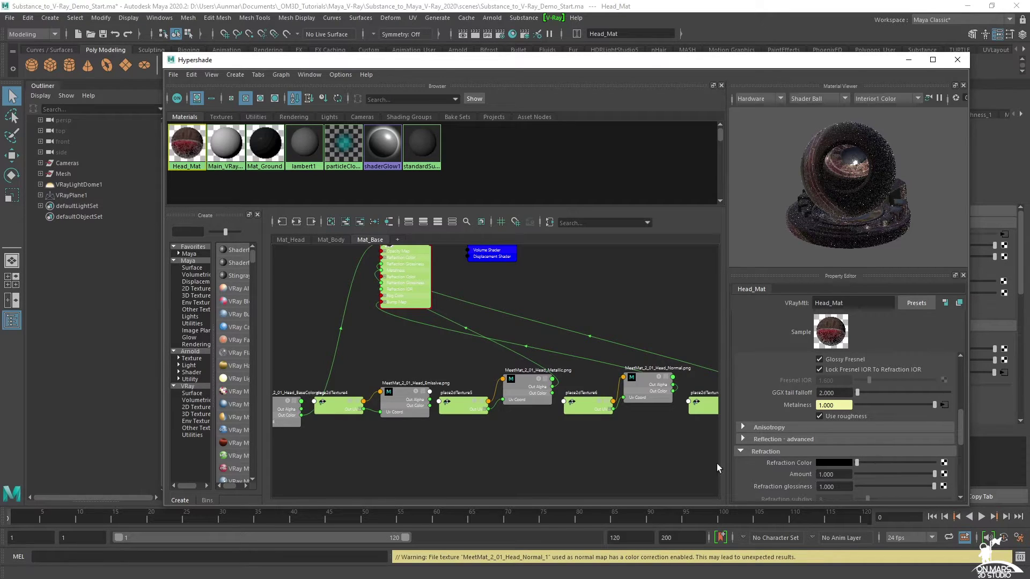
scroll(793, 466, up, 4)
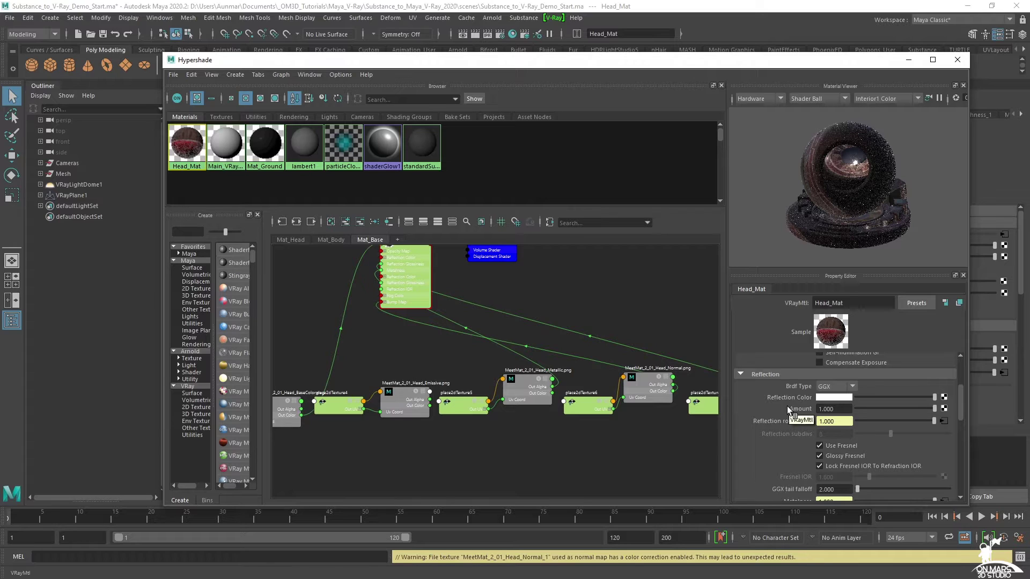
scroll(785, 412, down, 2)
scroll(783, 434, up, 2)
scroll(767, 454, down, 4)
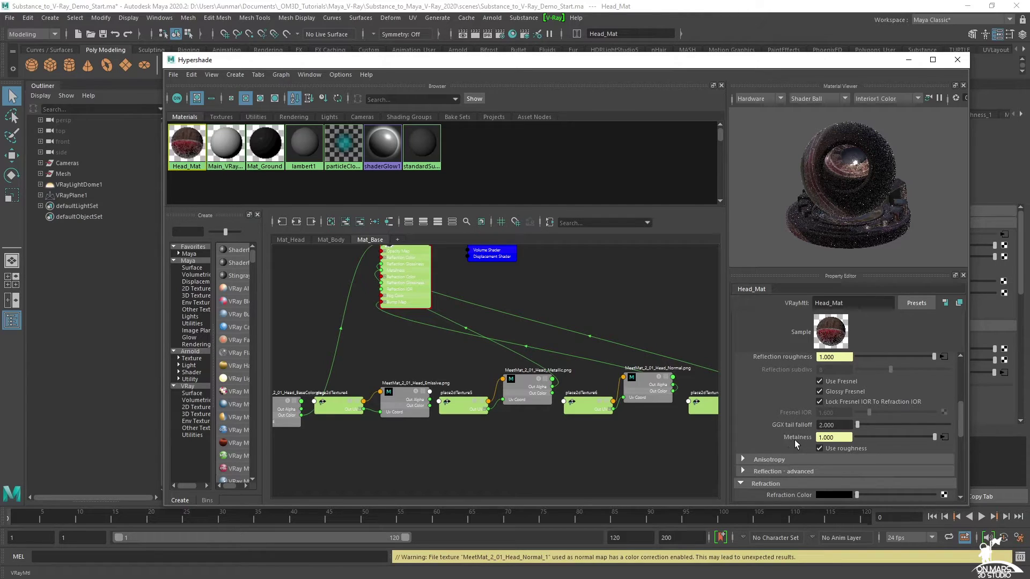
scroll(794, 440, down, 6)
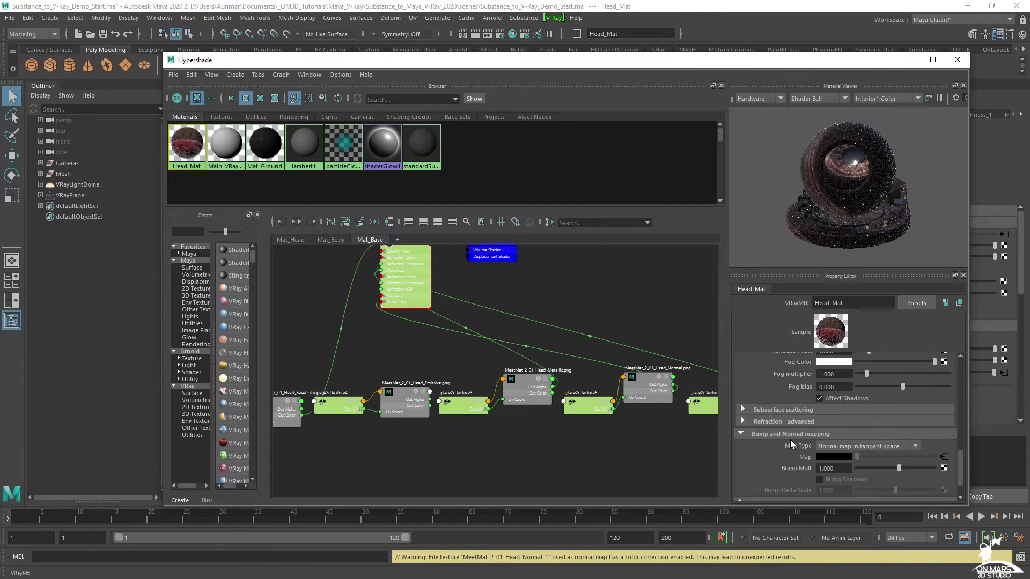
scroll(791, 440, down, 2)
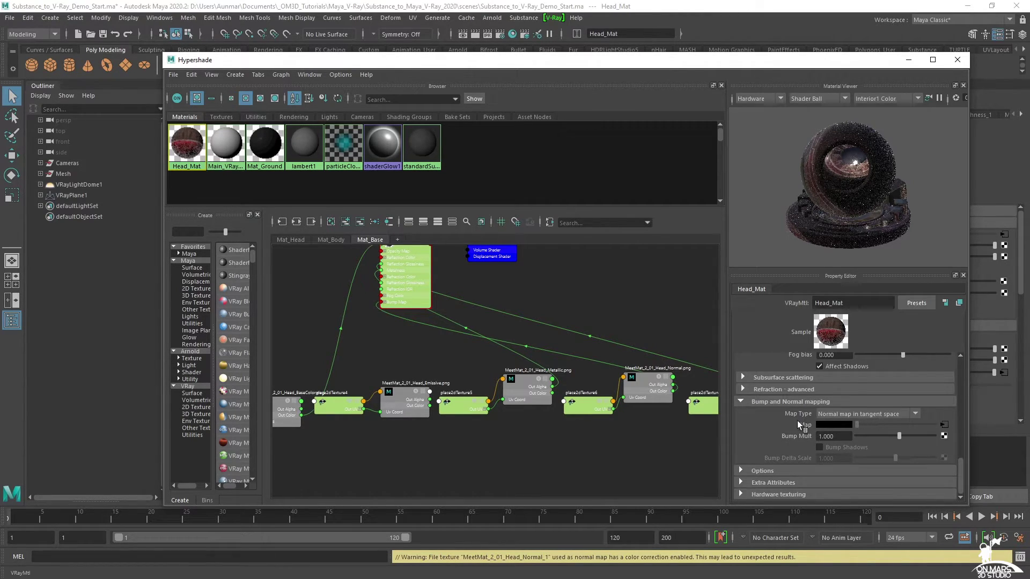
scroll(770, 437, up, 8)
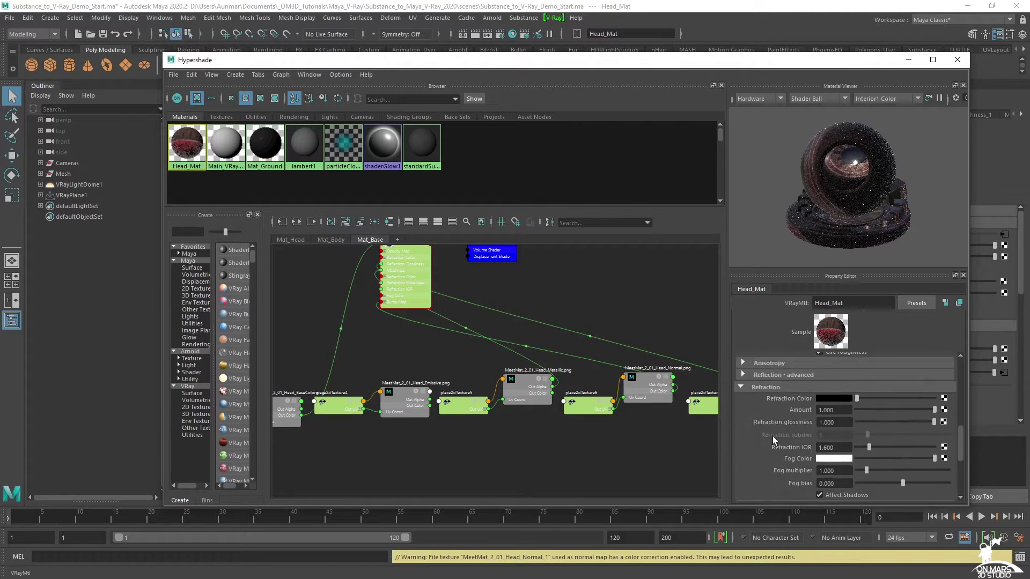
scroll(767, 437, up, 2)
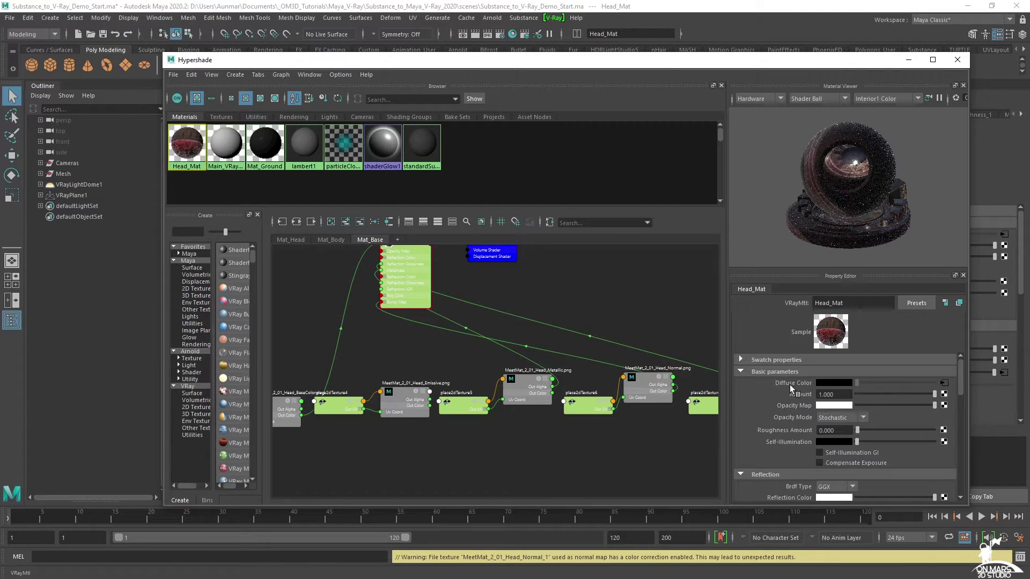
scroll(483, 423, up, 5)
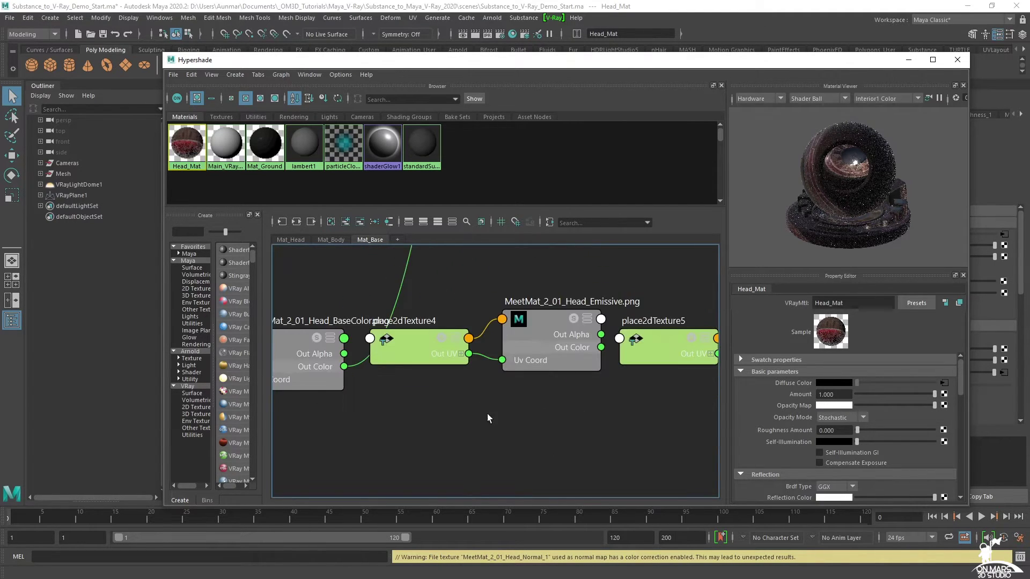
Connect the MeetMat_2_01_Head_Emissive texture to Head_Mat's Self-Illumination and look over the material's reflection settings.
alt+middle_drag(625, 453, 504, 459)
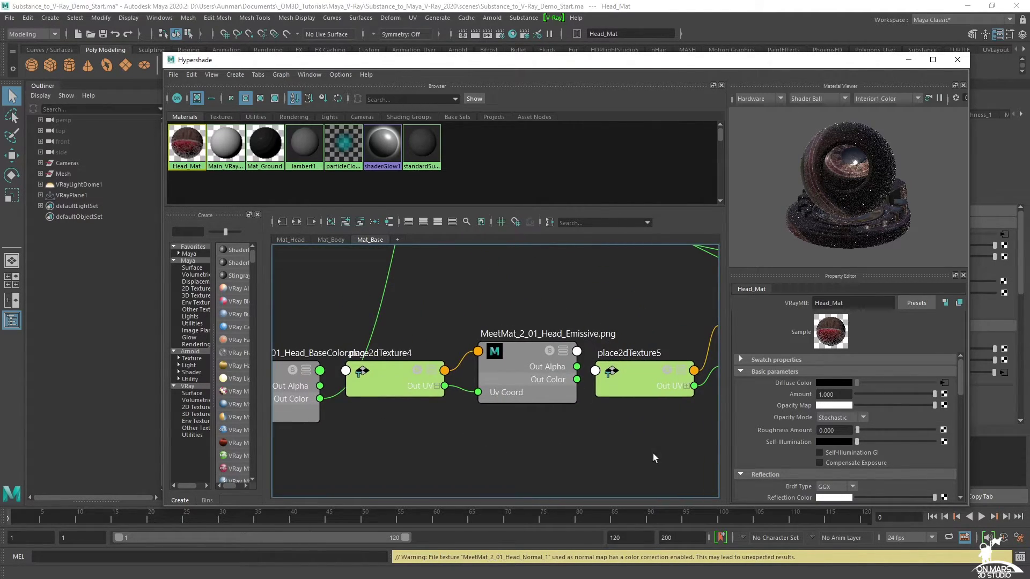
middle_drag(529, 353, 775, 442)
key(a)
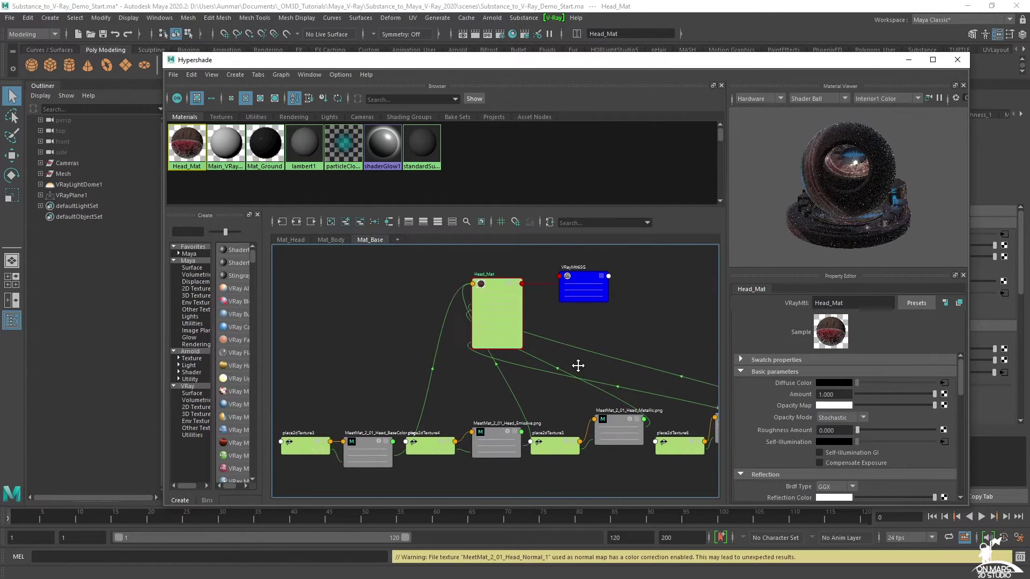
scroll(774, 443, down, 2)
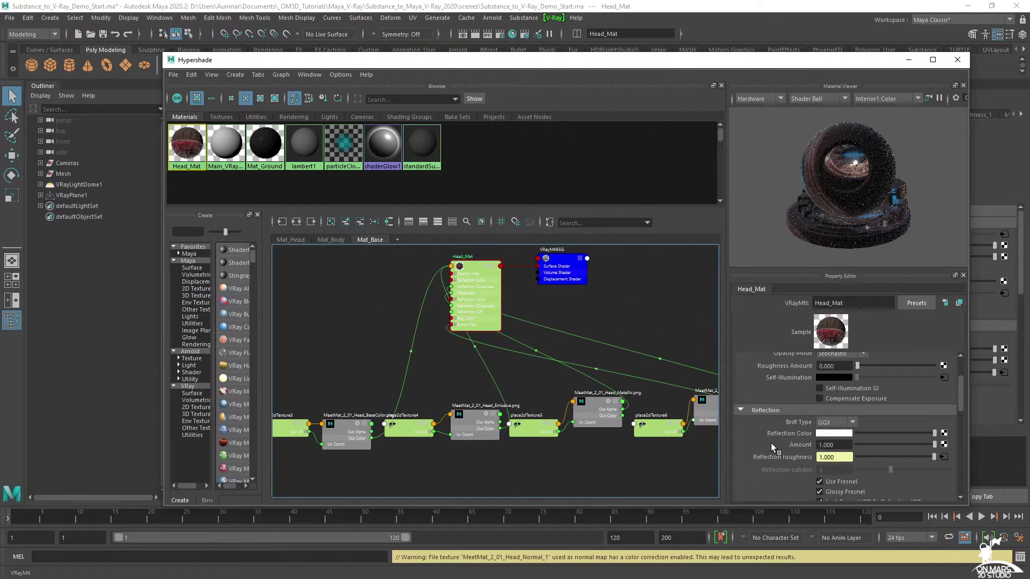
scroll(773, 442, down, 2)
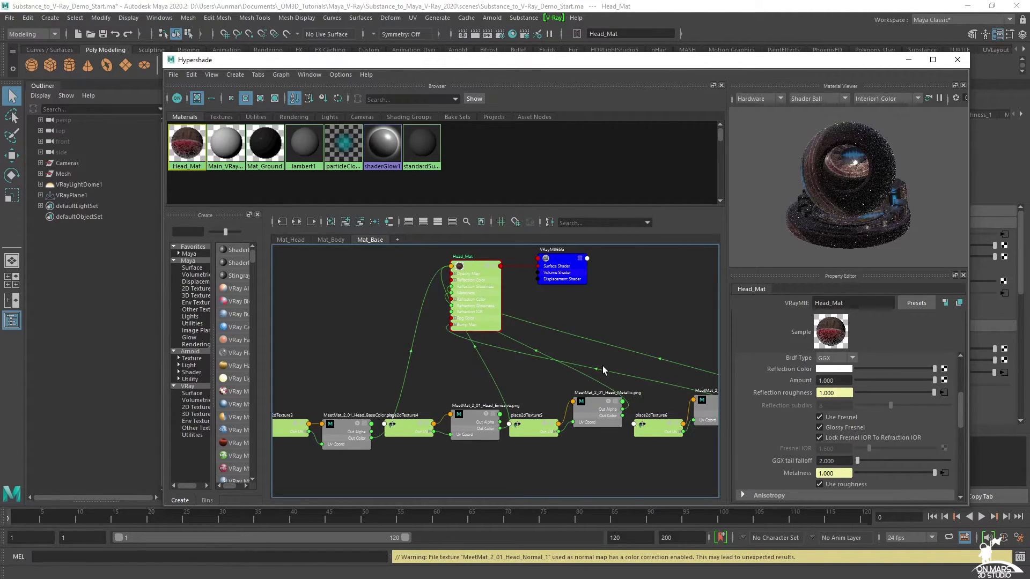
Try to set the Color Space of the MeetMat_2_01_Head_Metallic texture to Raw.
alt+middle_drag(654, 343, 565, 308)
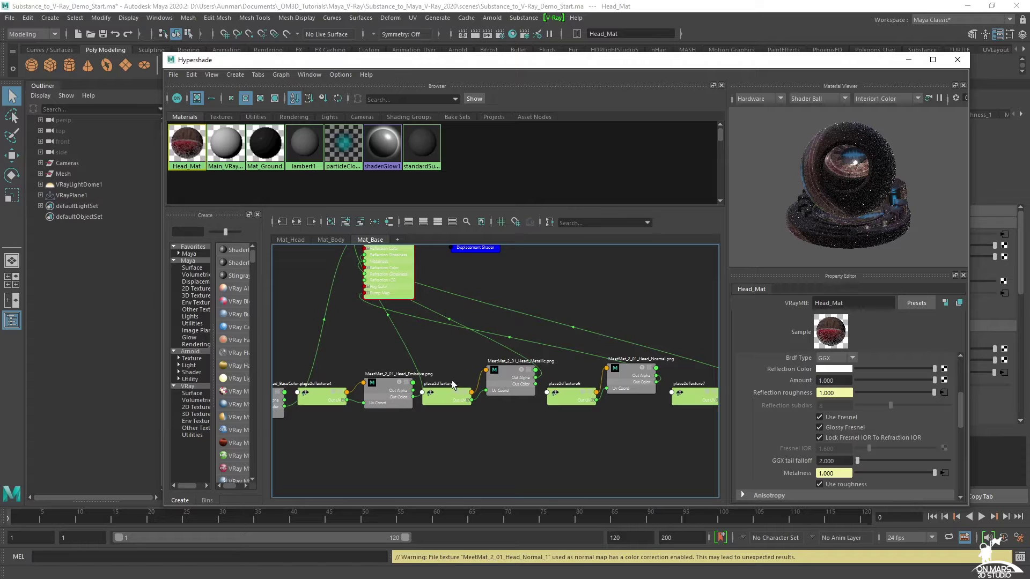
drag(632, 68, 657, 69)
alt+middle_drag(445, 462, 585, 442)
scroll(430, 413, up, 3)
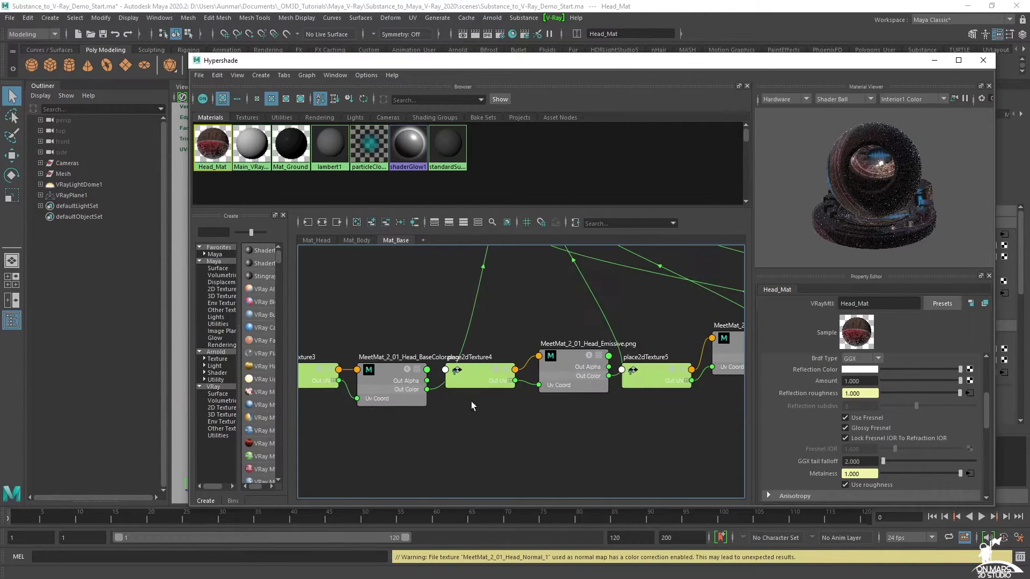
mouse_move(645, 435)
alt+middle_down()
mouse_move(515, 436)
mouse_move(557, 446)
alt+middle_up()
click(513, 349)
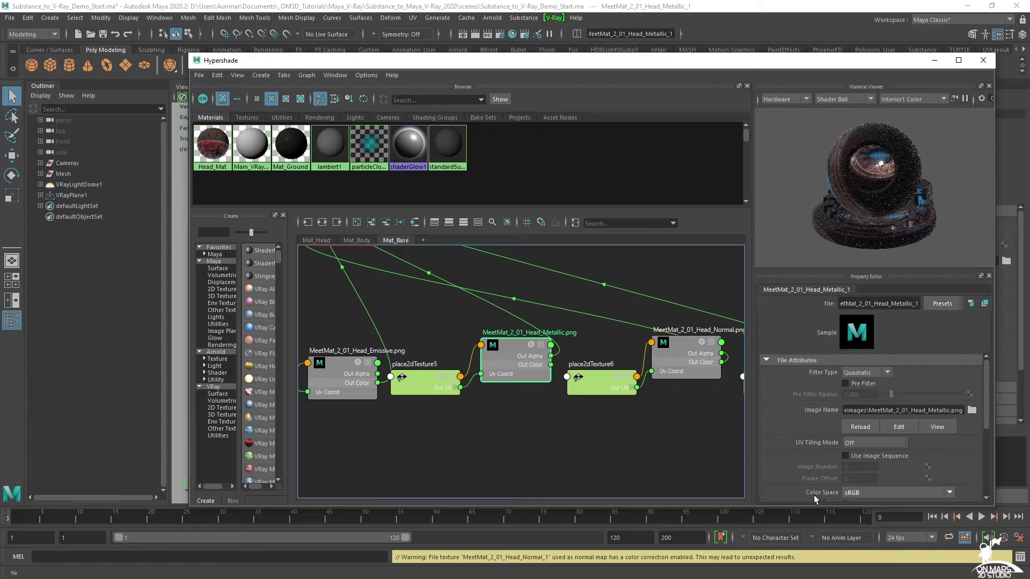
click(873, 492)
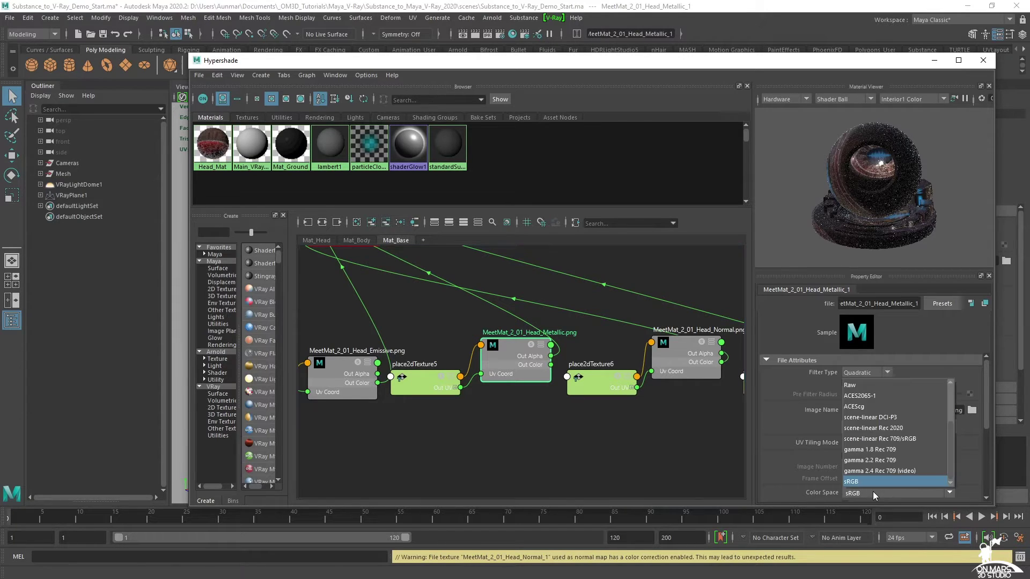
click(876, 388)
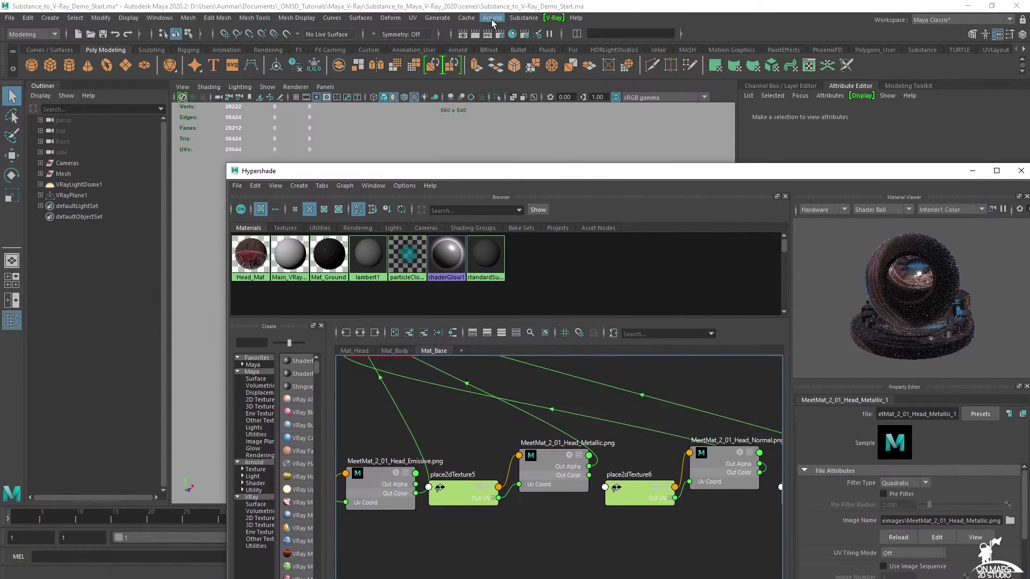
Render the current frame with V-Ray, stop the render early and move the frame buffer window aside.
click(476, 34)
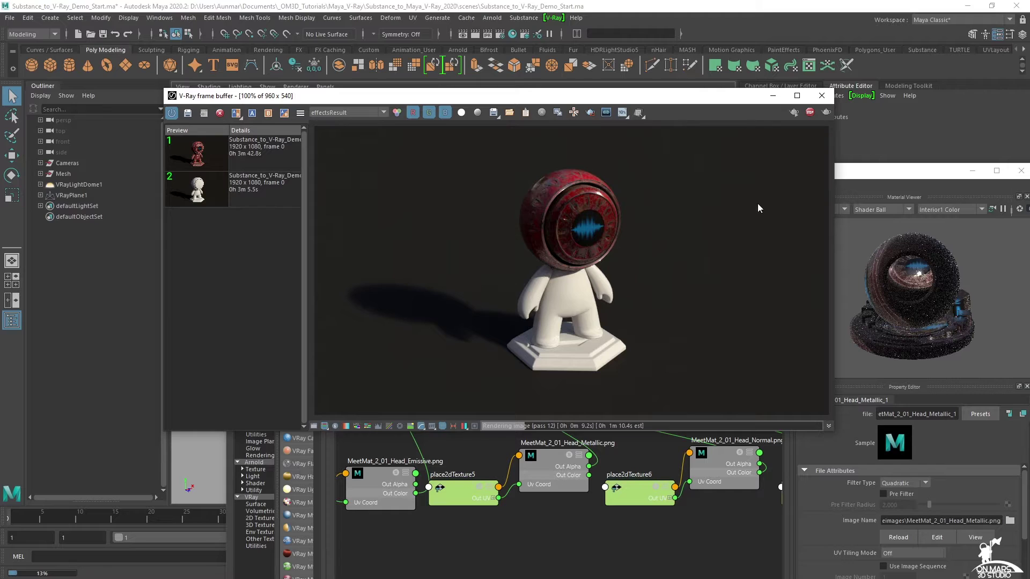
click(810, 114)
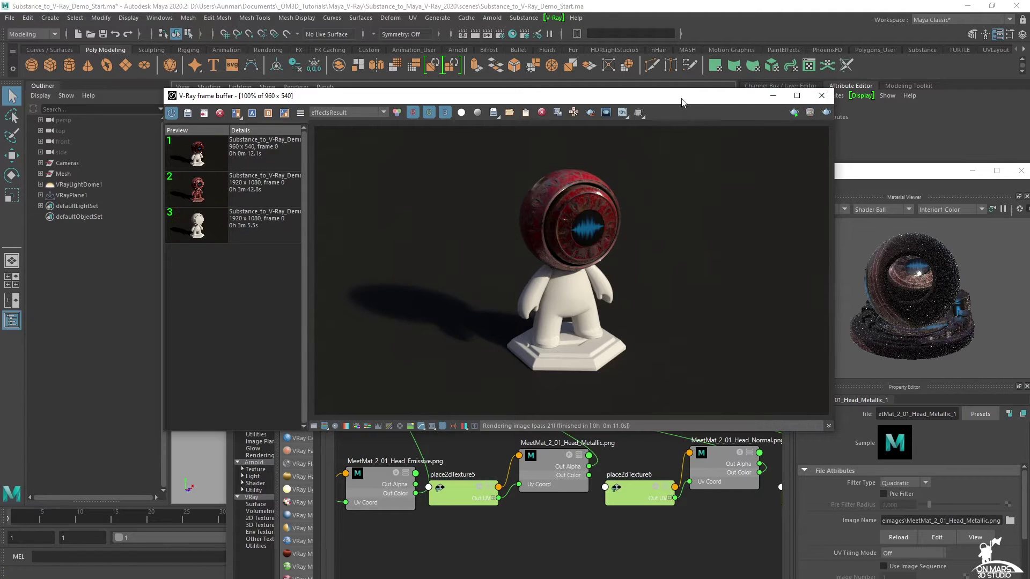
drag(685, 99, 599, 54)
Set the Color Space of the MeetMat_2_01_Head_Metallic texture to Raw in Hypershade.
click(609, 418)
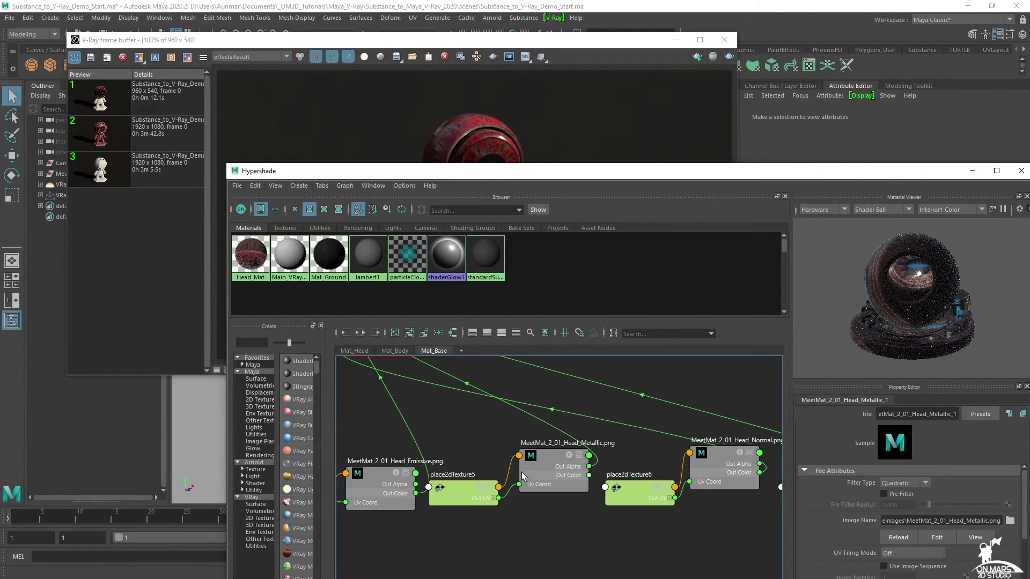
click(549, 459)
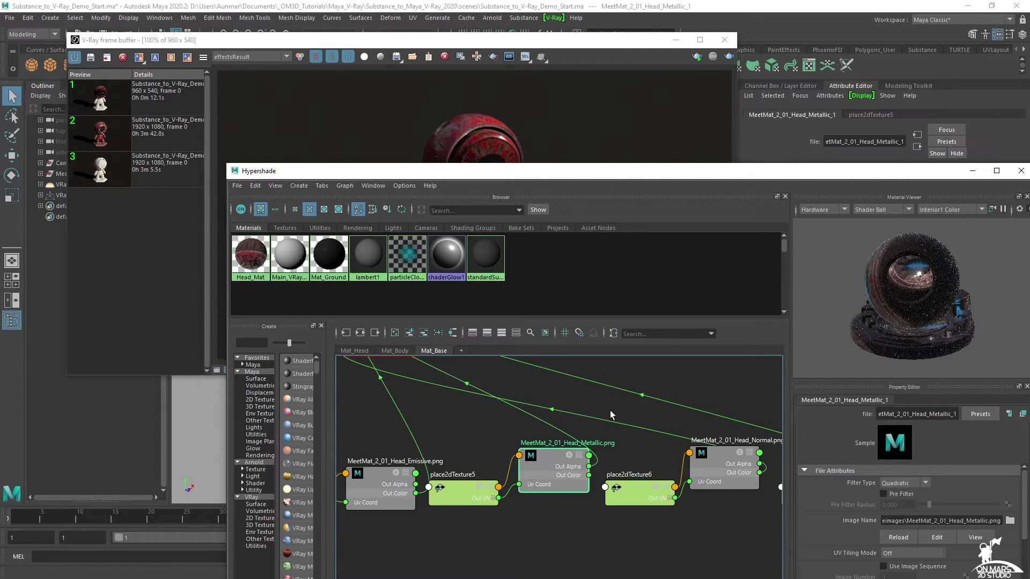
drag(832, 177, 680, 63)
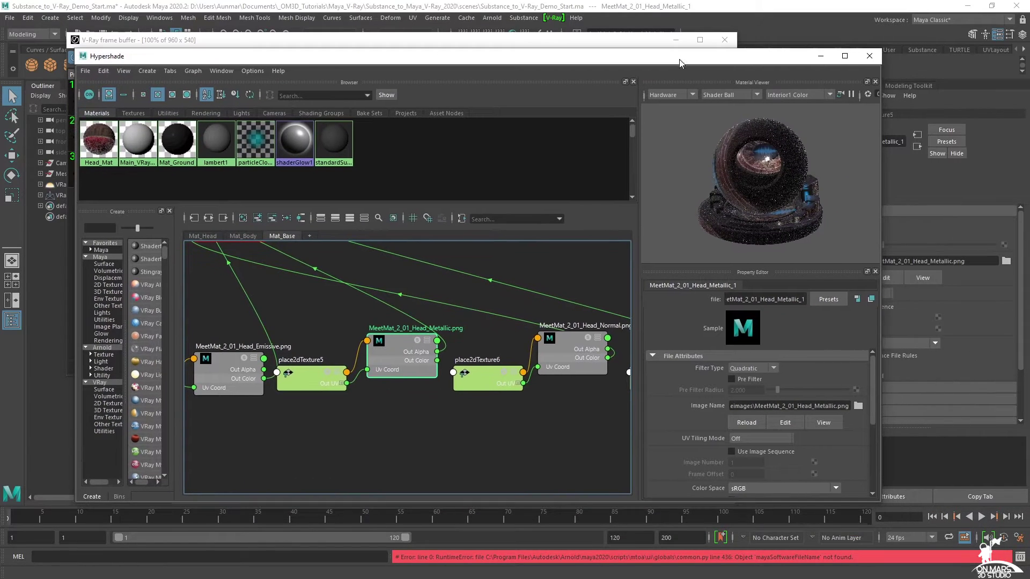
click(737, 488)
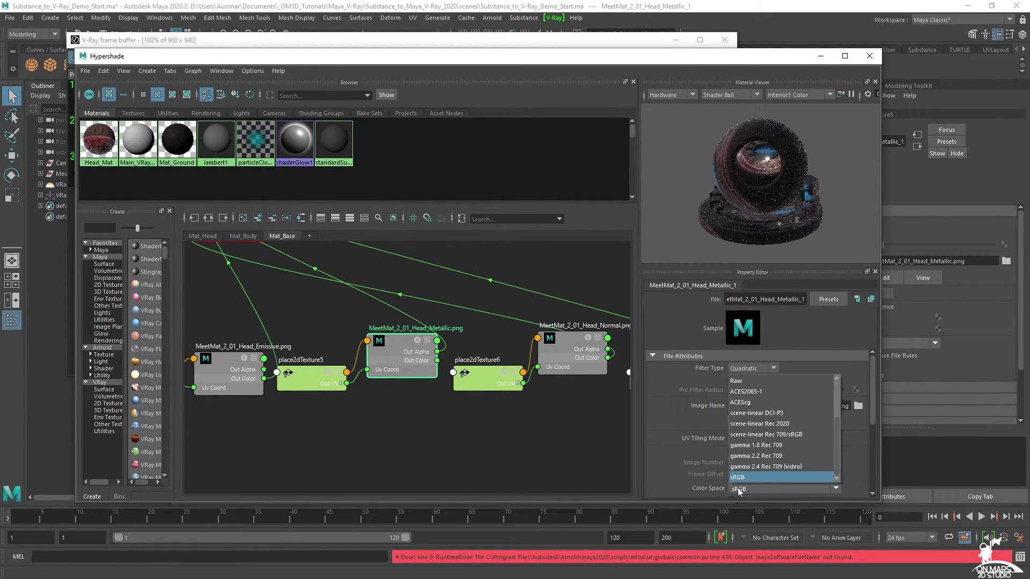
click(739, 382)
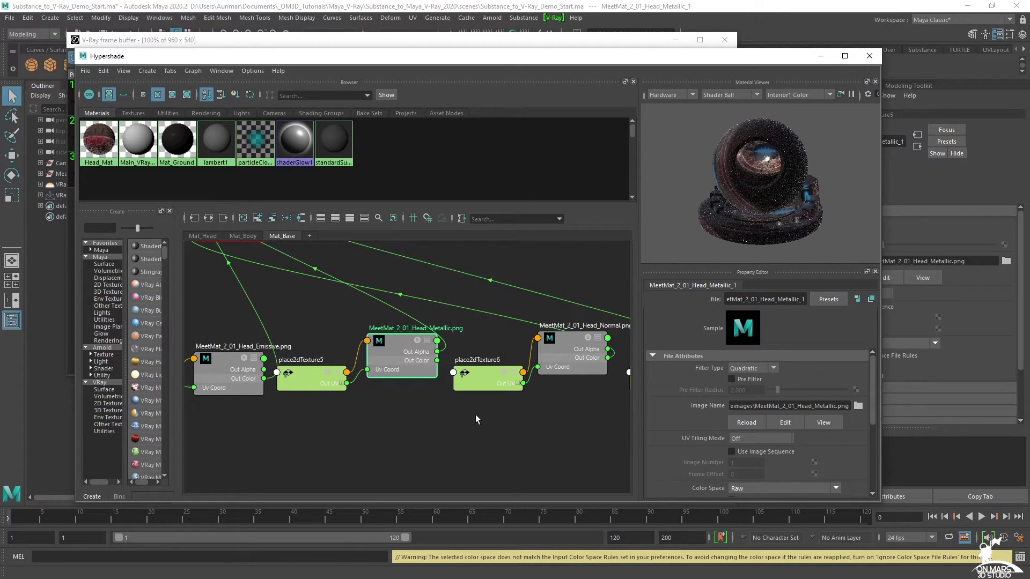
Set the Color Space of the MeetMat_2_01_Head_Normal texture to Raw.
alt+middle_drag(477, 414, 393, 413)
click(488, 336)
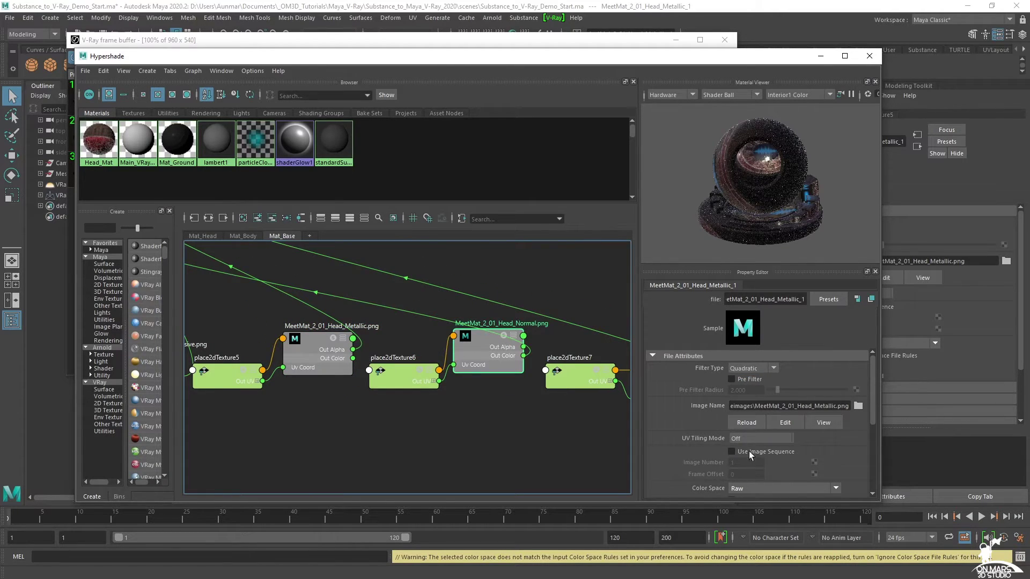
click(770, 491)
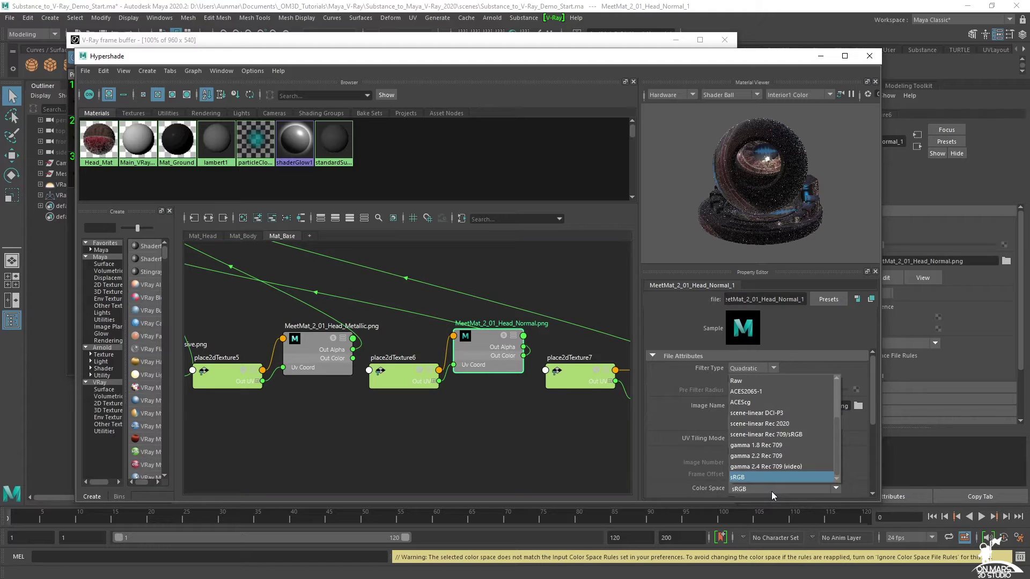
click(759, 382)
Set the Color Space of the MeetMat_2_01_Head_Roughness texture to Raw.
alt+middle_drag(510, 414, 319, 391)
click(479, 344)
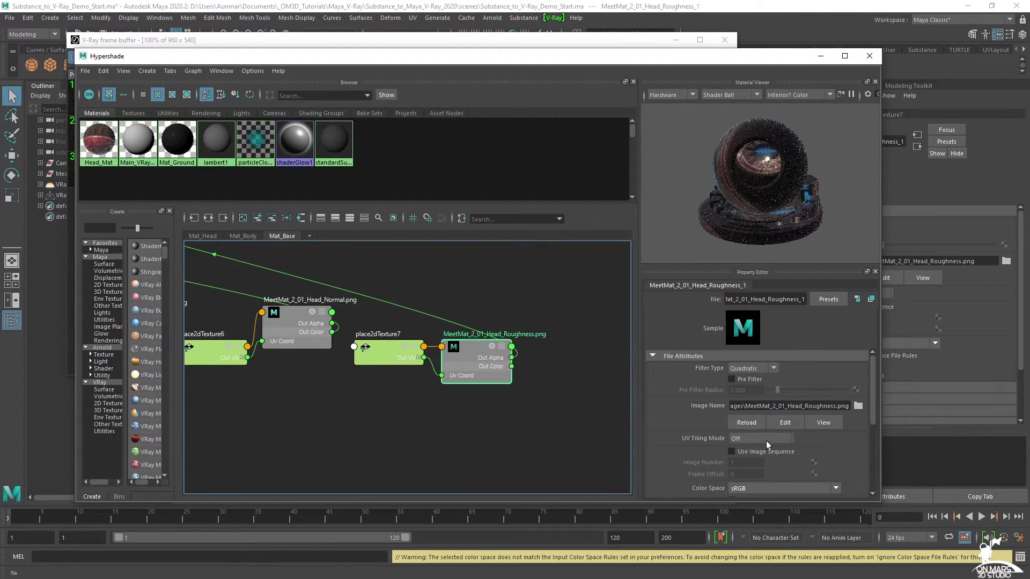
click(764, 490)
click(758, 380)
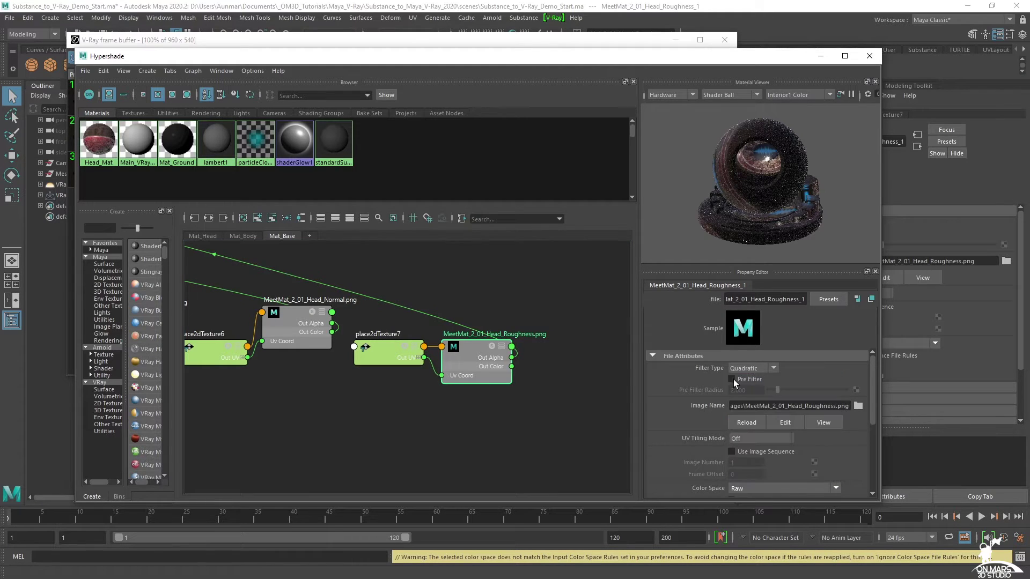
Review the Head_Mat texture network and check the Color Space of the Emissive and Roughness textures.
alt+middle_drag(322, 413, 547, 410)
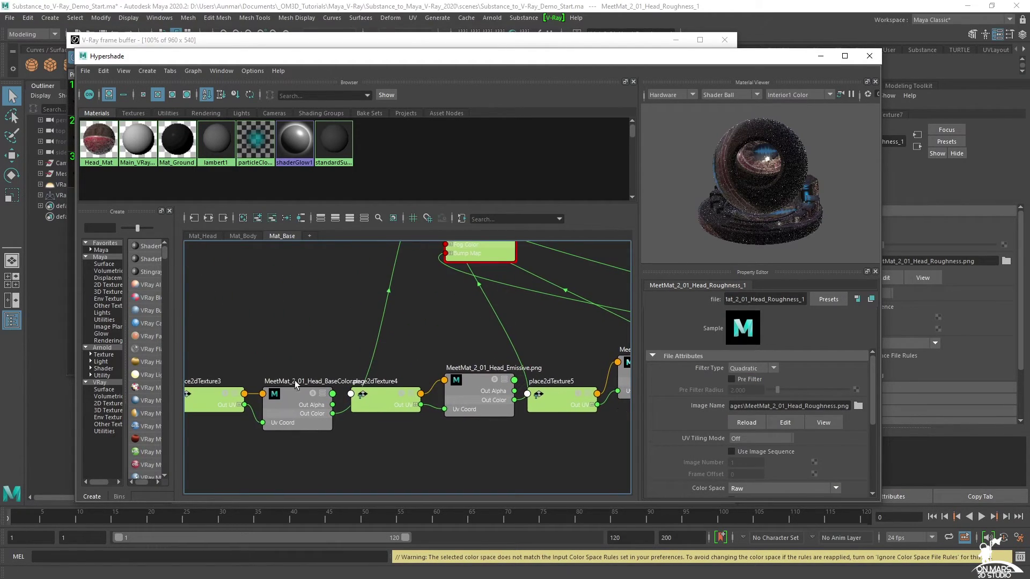
alt+middle_drag(307, 380, 376, 378)
scroll(359, 366, down, 2)
alt+middle_drag(366, 330, 324, 370)
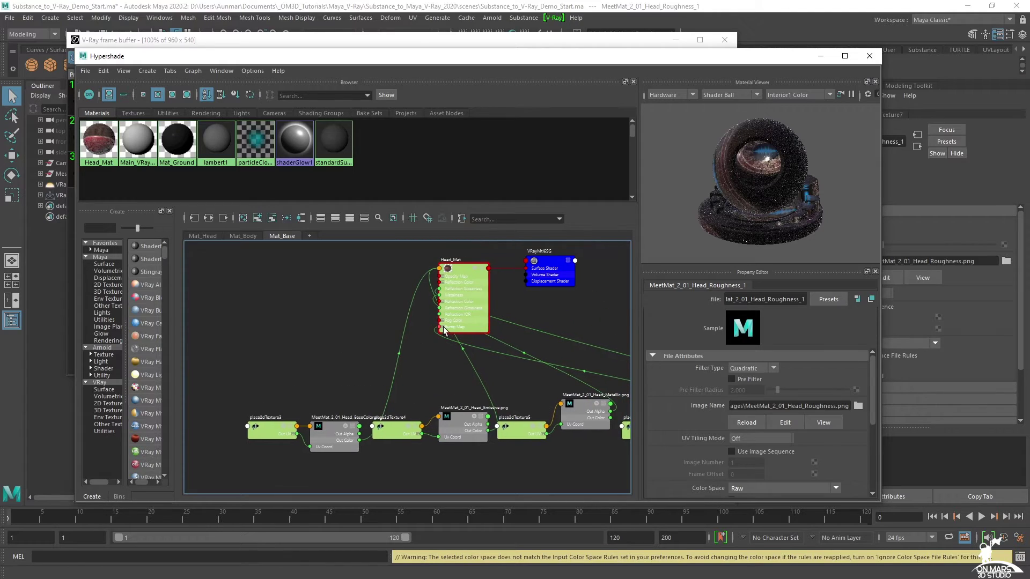
alt+middle_drag(525, 354, 507, 353)
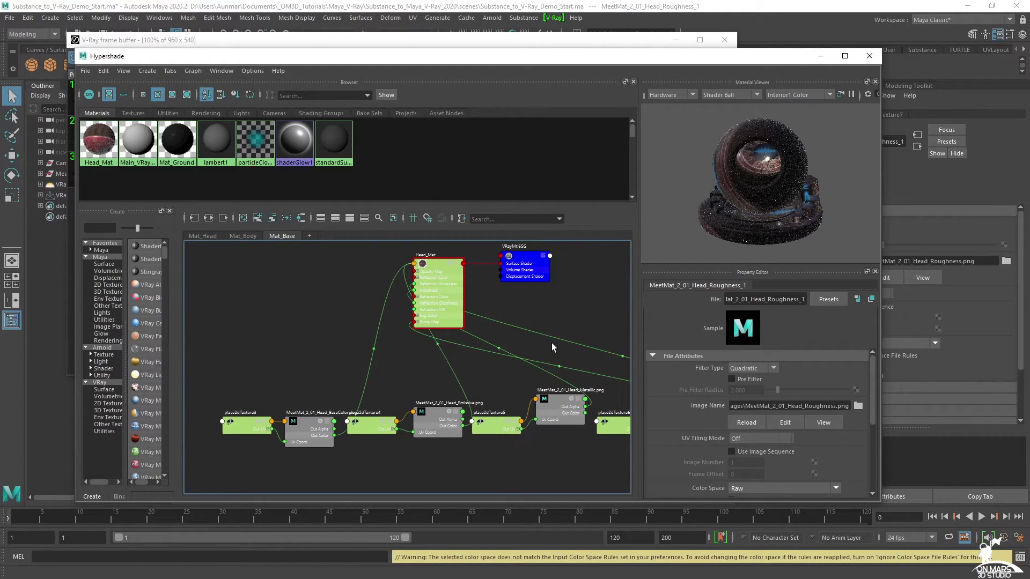
alt+middle_drag(565, 317, 511, 309)
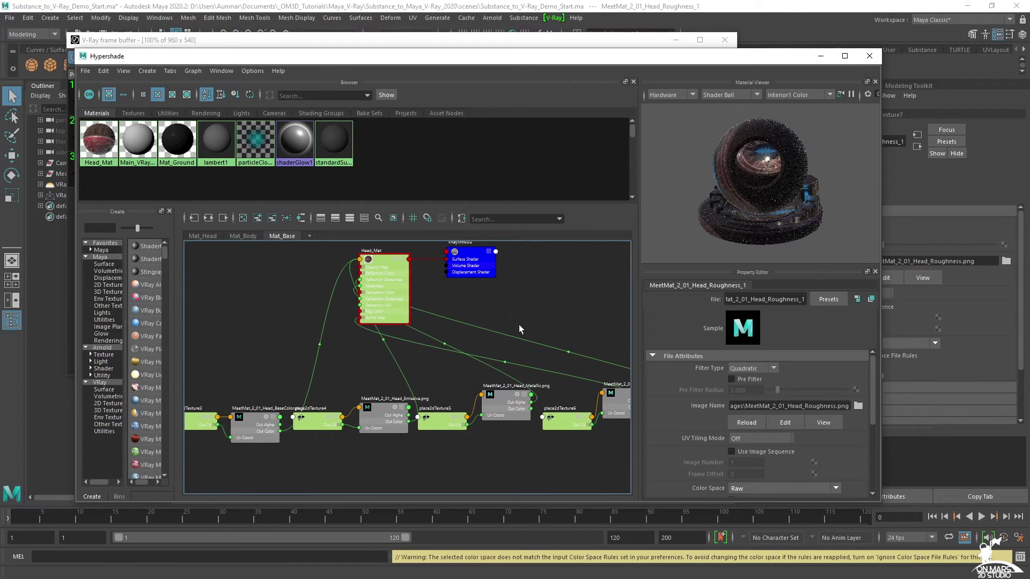
scroll(241, 375, up, 3)
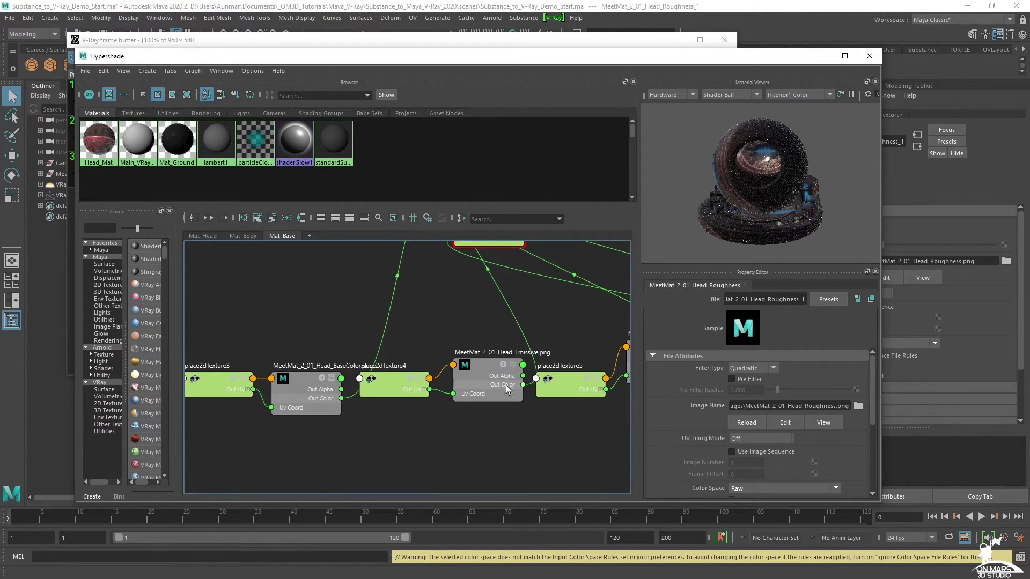
click(481, 364)
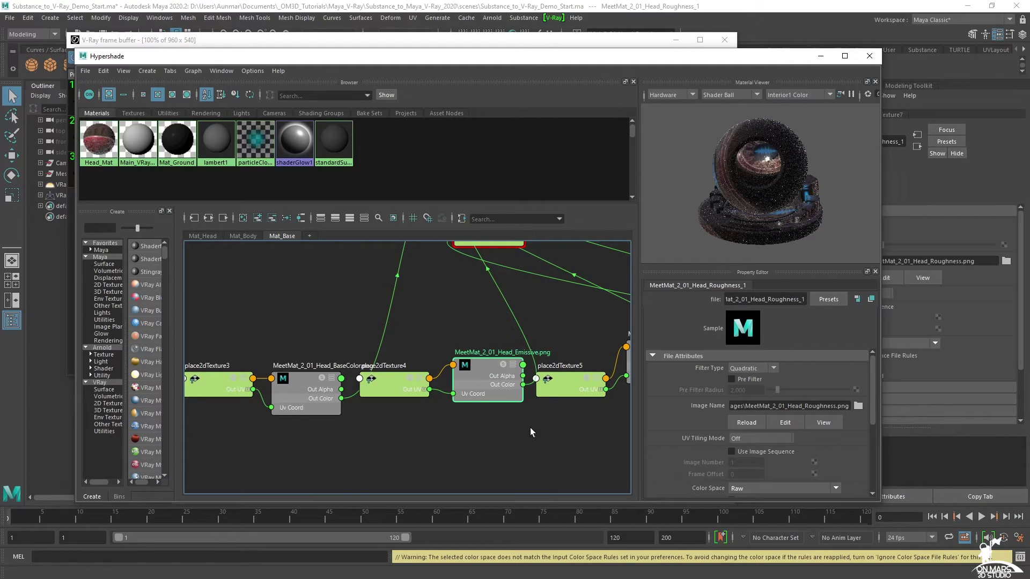
alt+middle_drag(526, 420, 433, 434)
alt+middle_drag(501, 430, 437, 430)
alt+middle_drag(559, 416, 421, 412)
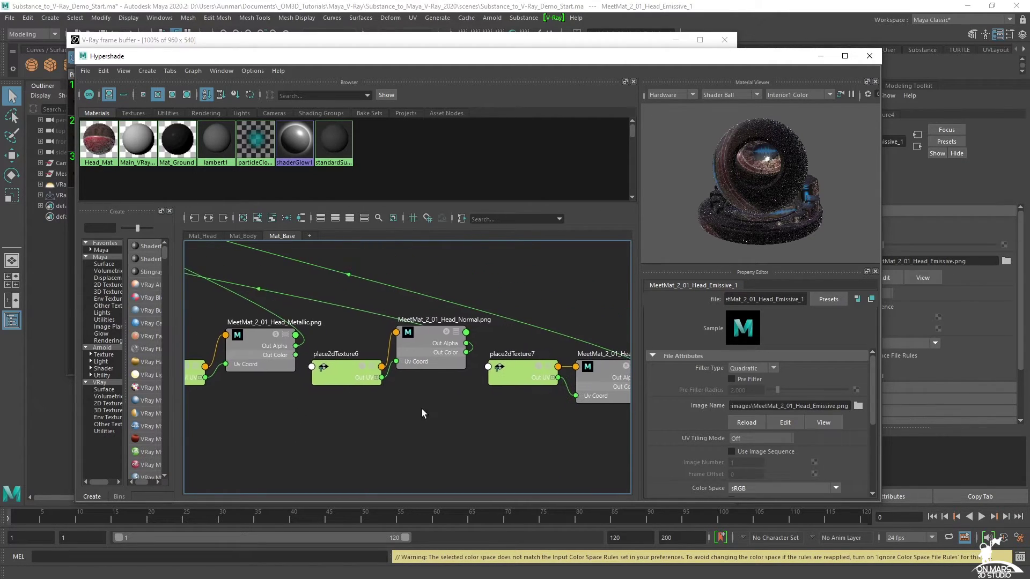
alt+middle_drag(531, 415, 414, 403)
alt+middle_drag(322, 410, 315, 410)
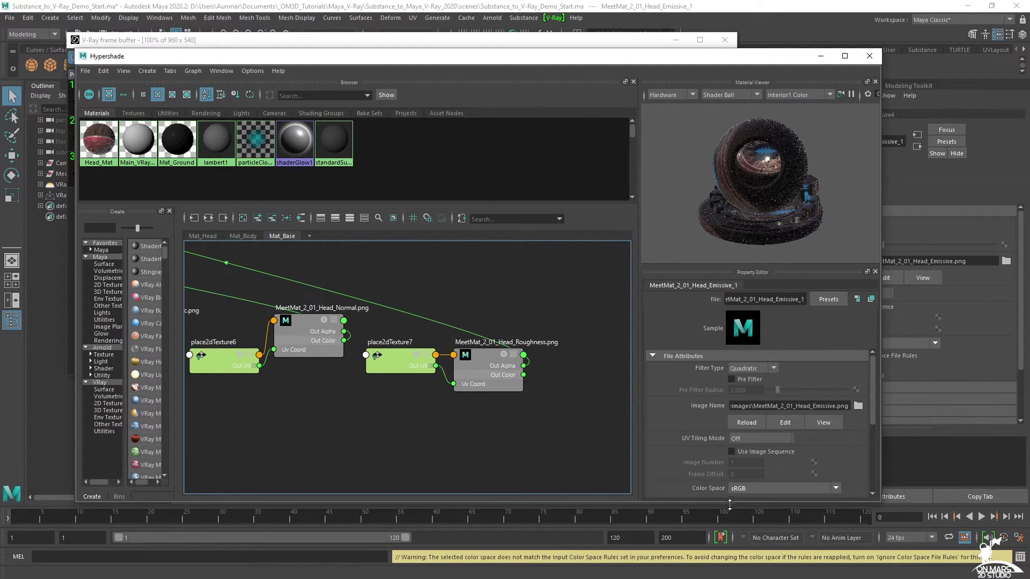
click(480, 358)
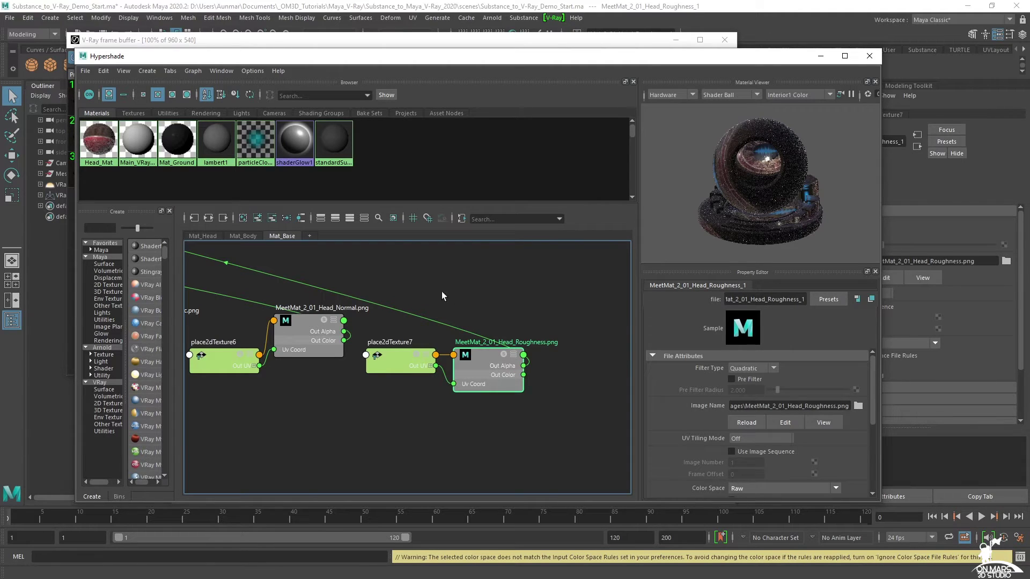
Render the character again in the V-Ray frame buffer, inspect the head and stop the render early.
click(524, 42)
click(727, 56)
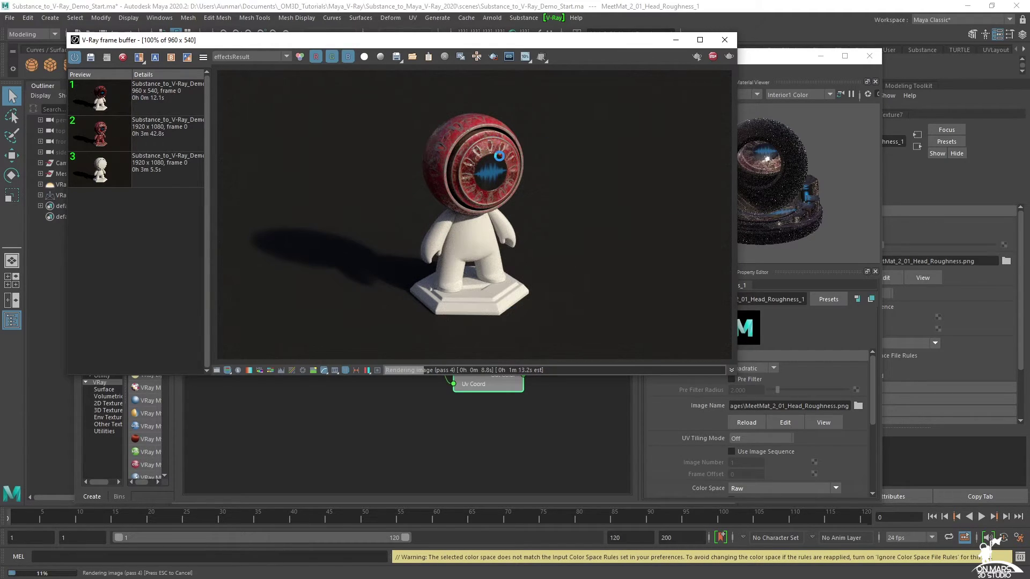
scroll(501, 159, up, 1)
scroll(401, 169, down, 1)
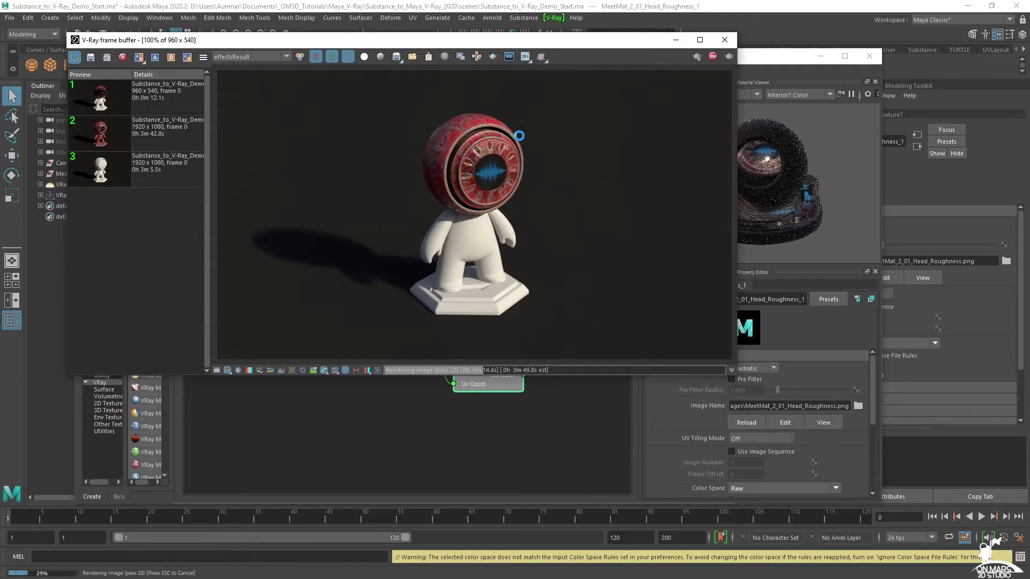
click(712, 57)
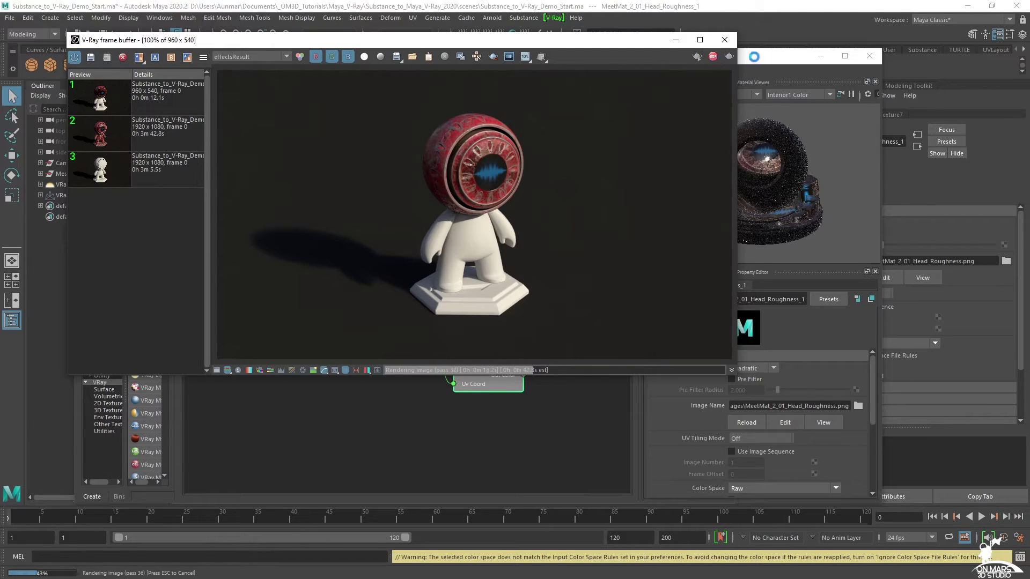
Move Hypershade off the frame buffer, widen its list of creatable nodes and bring the whole Head_Mat network into view.
drag(774, 57, 879, 67)
alt+middle_drag(382, 473, 559, 458)
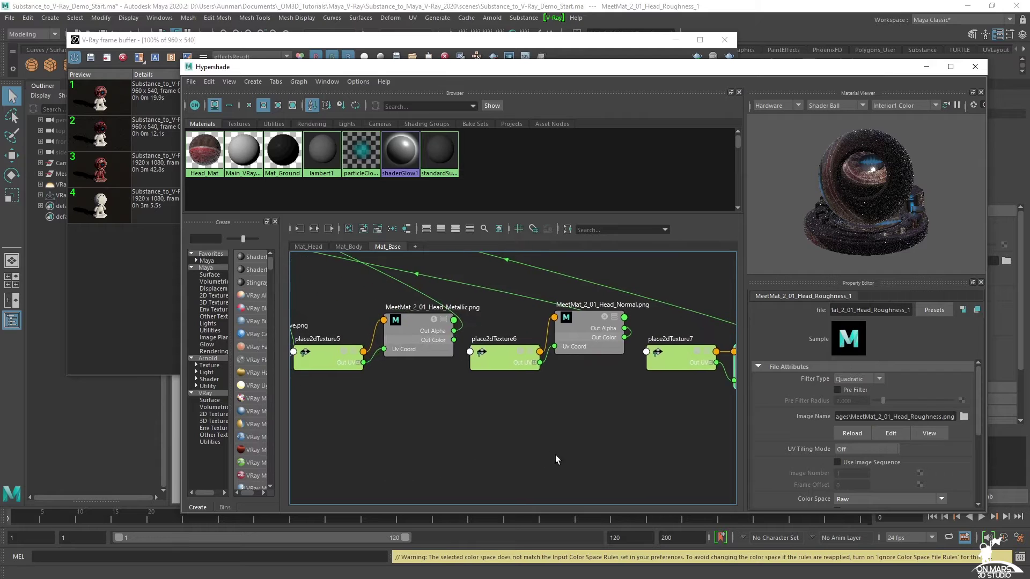
scroll(530, 439, down, 5)
alt+middle_drag(509, 317, 620, 287)
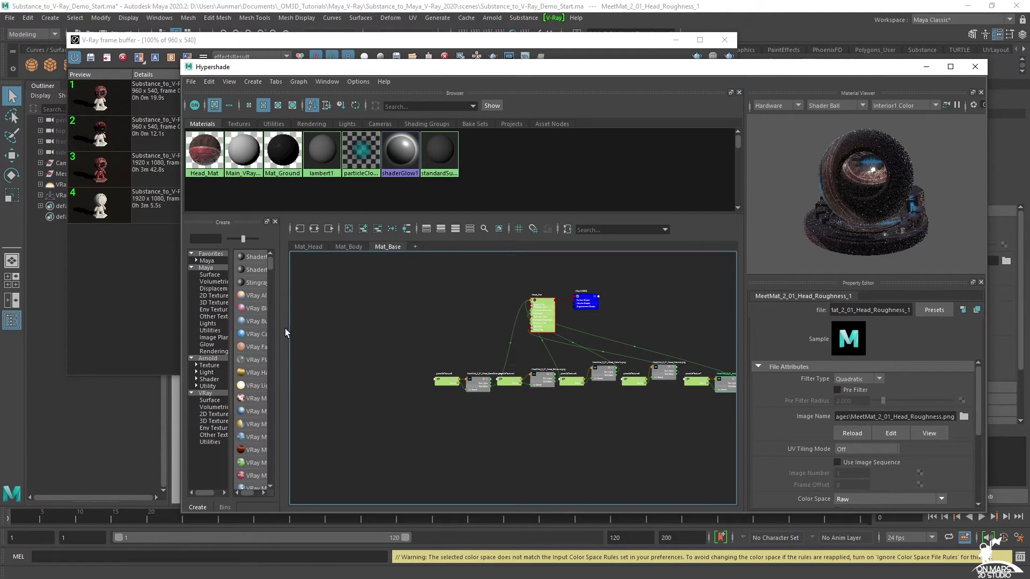
drag(280, 333, 346, 339)
alt+middle_drag(619, 407, 551, 375)
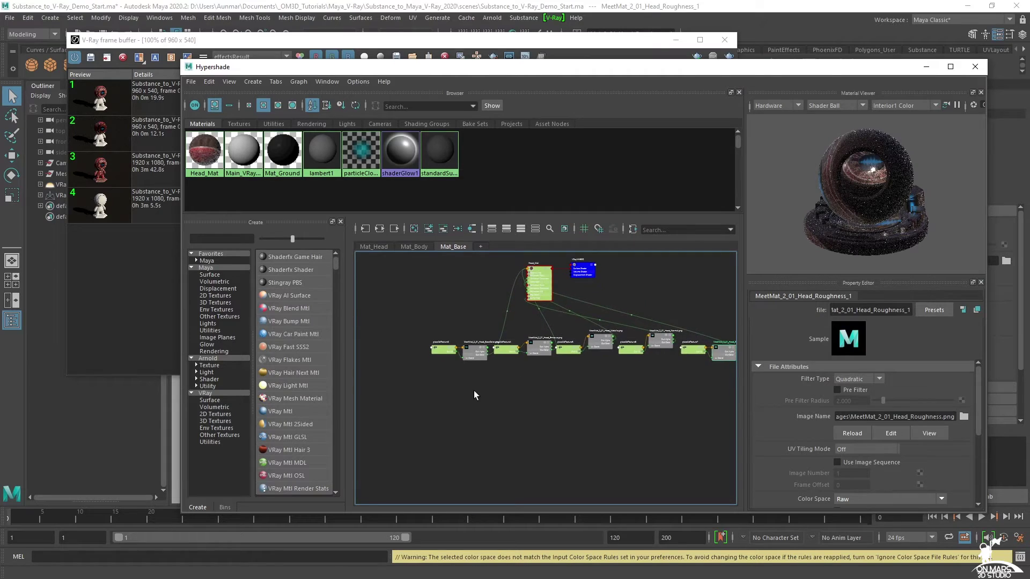
Create a new VRay Mtl material and rename it Body_Mat.
click(276, 412)
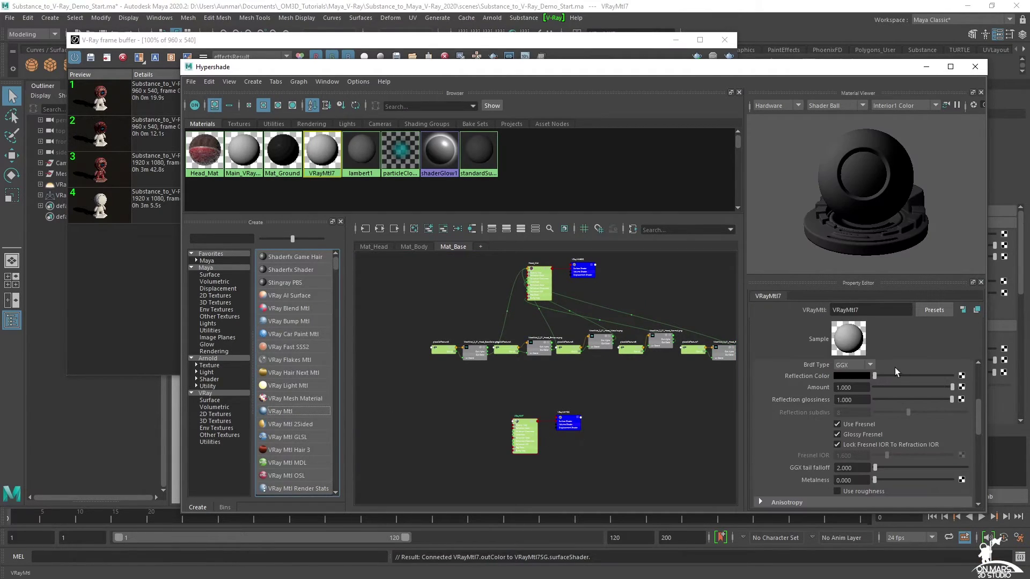
click(892, 310)
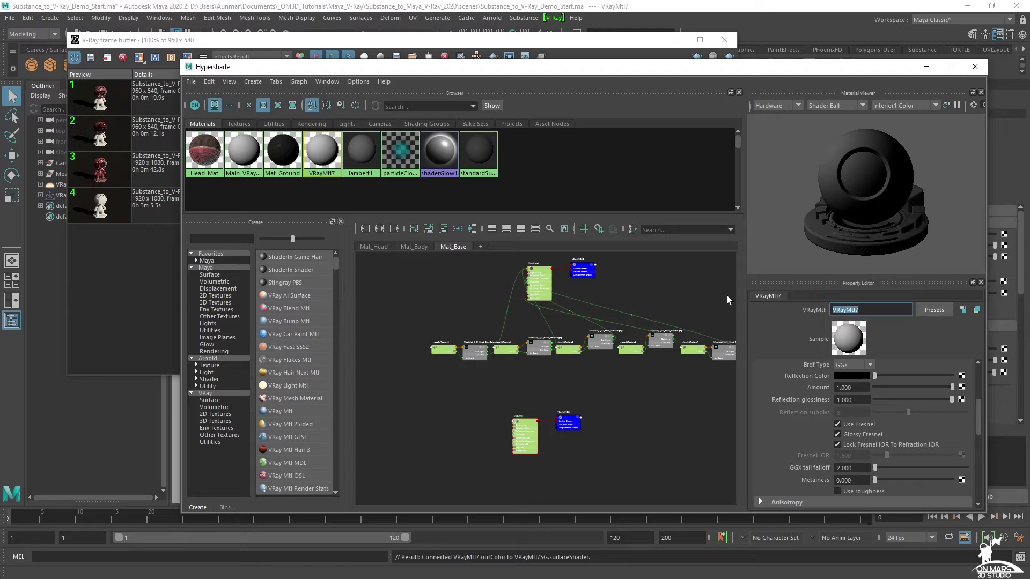
text(Body_Mat)
key(Return)
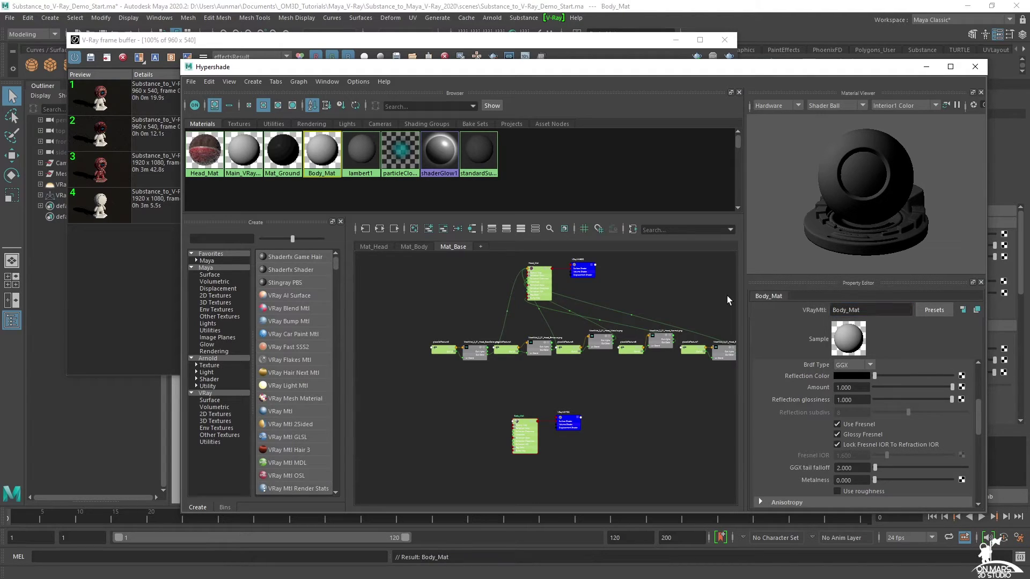
Import the MeetMat_2_02_Body BaseColor, Metallic, Normal and Roughness textures from the sourceimages folder into the Hypershade graph, leaving out Height.
key(alt+Tab)
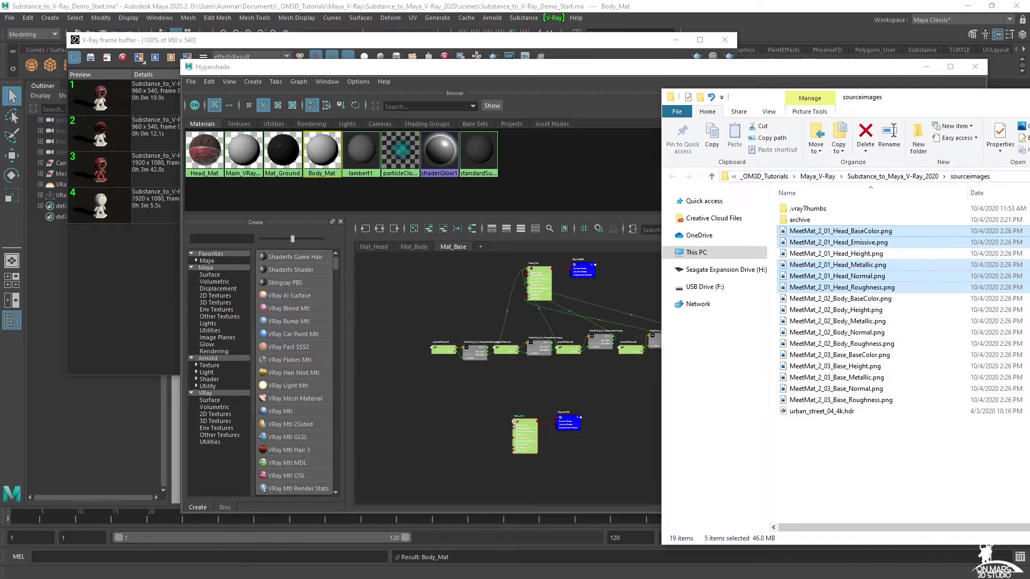
drag(927, 98, 801, 79)
click(744, 278)
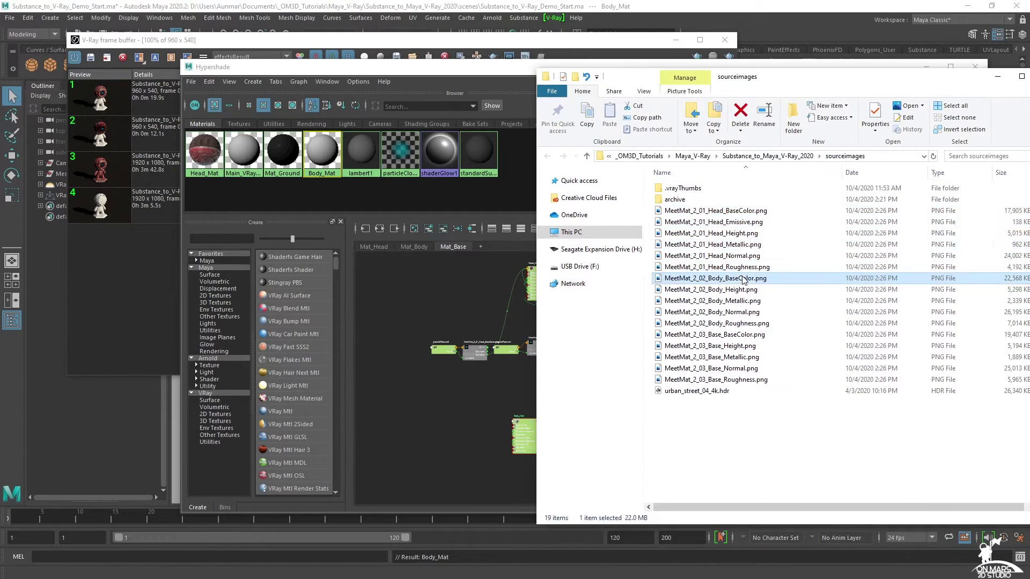
shift+click(751, 323)
ctrl+click(741, 290)
drag(719, 322, 504, 395)
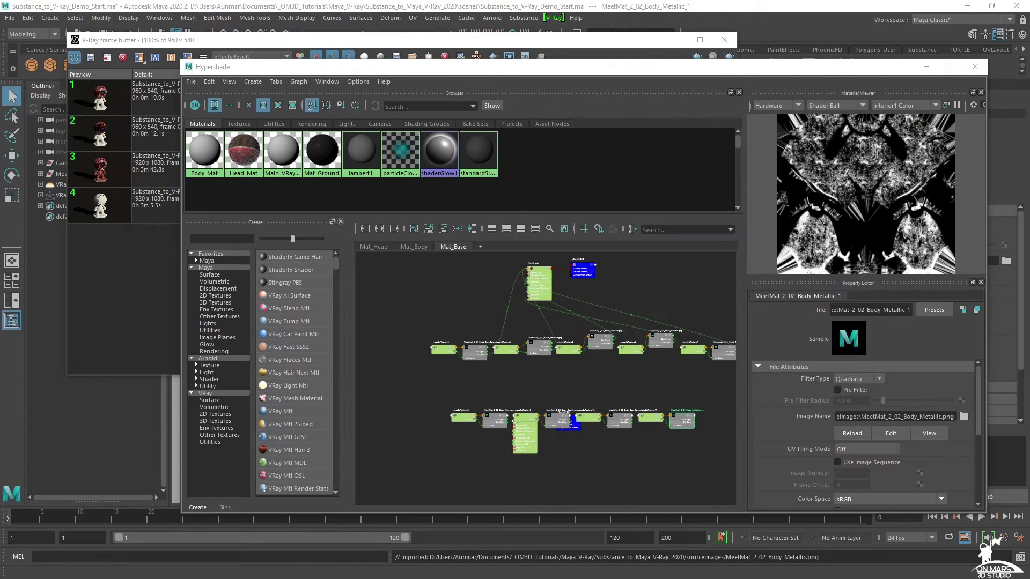
Move Body_Mat and its shading group clear of the row of body texture nodes in the graph.
alt+middle_drag(551, 476, 544, 445)
scroll(544, 446, up, 2)
drag(509, 377, 526, 315)
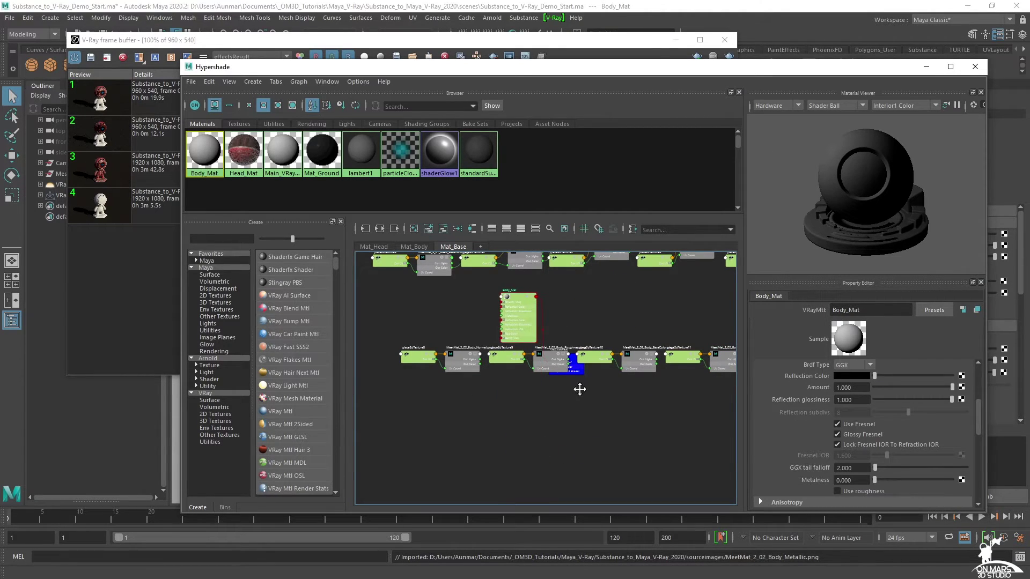
alt+middle_drag(527, 315, 497, 316)
drag(498, 317, 488, 371)
scroll(554, 405, down, 3)
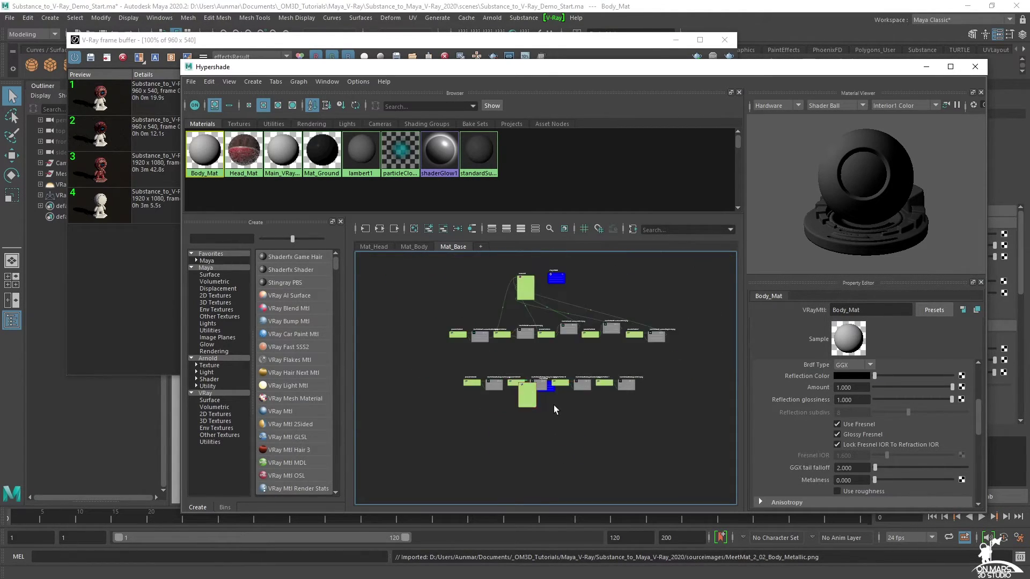
drag(546, 392, 554, 437)
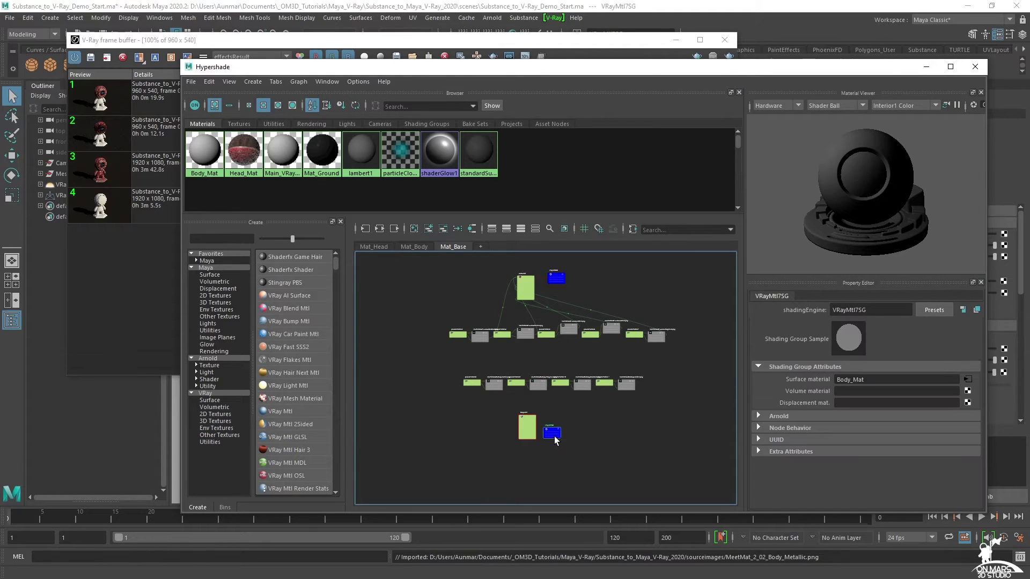
Move the body texture nodes with their place2dTexture nodes to a row below Body_Mat.
drag(656, 408, 414, 366)
drag(536, 388, 525, 473)
alt+middle_drag(598, 413, 593, 352)
scroll(556, 378, up, 2)
alt+middle_drag(585, 402, 599, 366)
scroll(599, 365, up, 3)
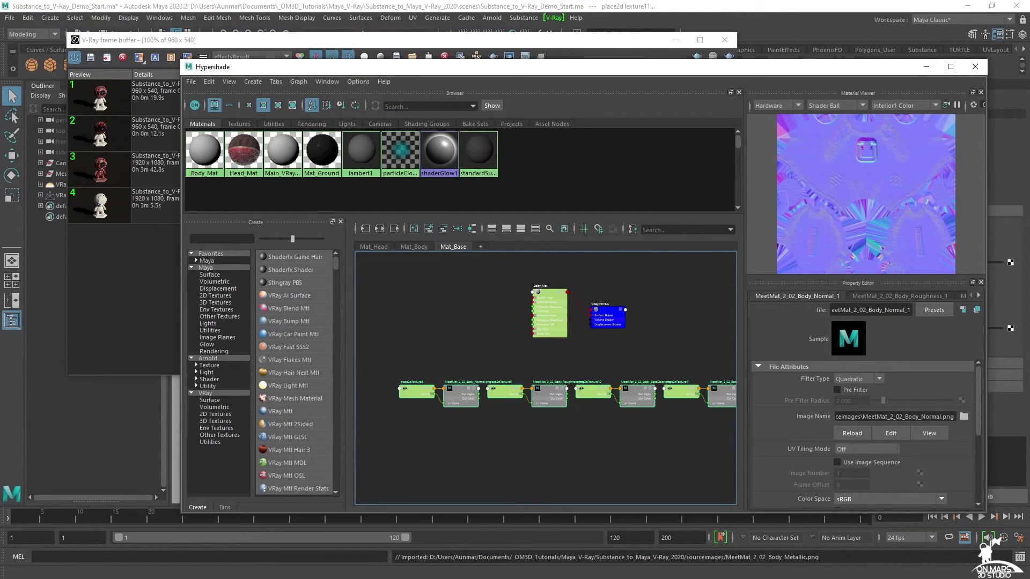
alt+middle_drag(652, 367, 623, 362)
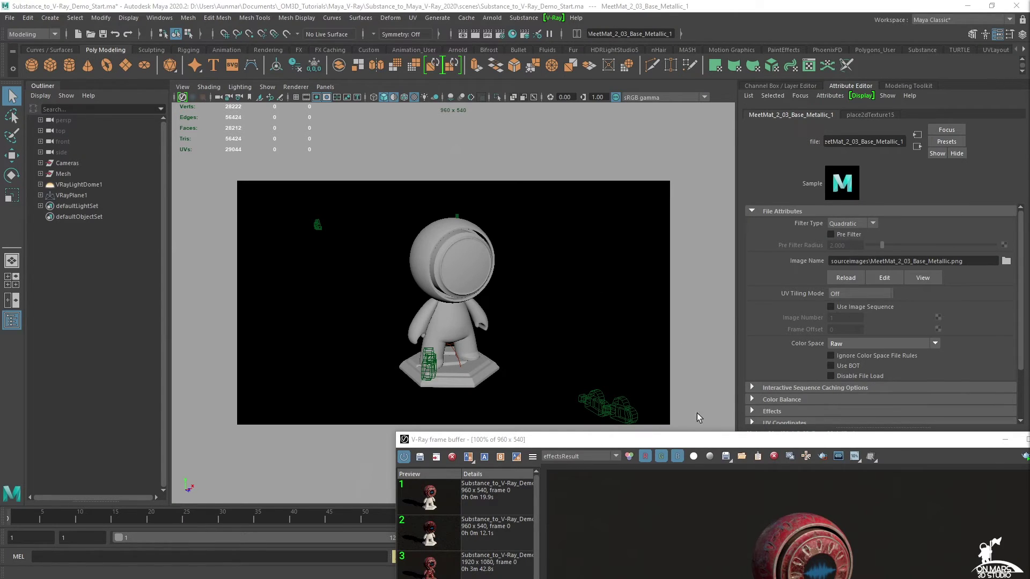
Bring the frame buffer and Hypershade back into view and graph the input and output connections of Base_Mat, Body_Mat and Head_Mat.
drag(715, 438, 447, 148)
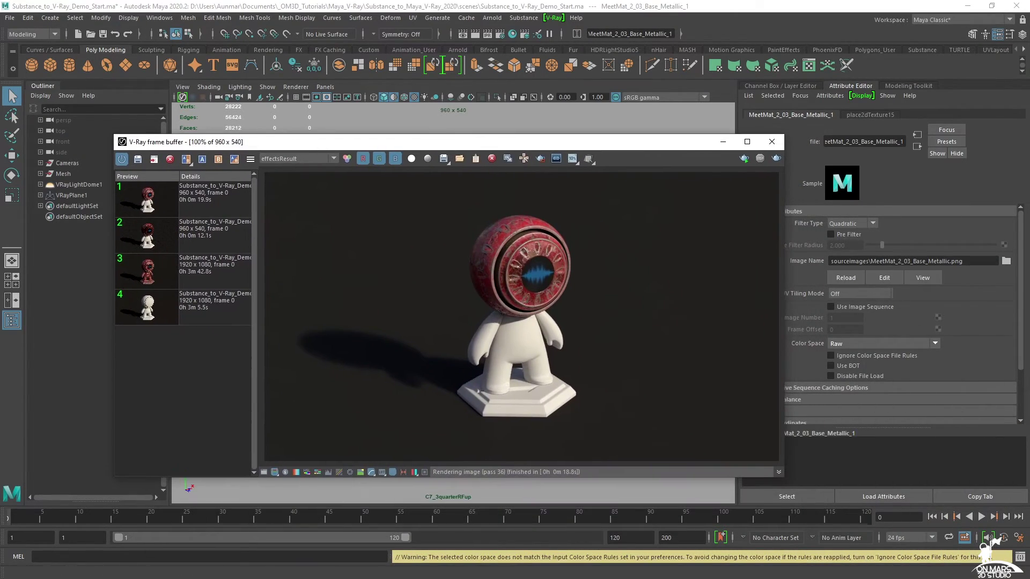
drag(1029, 365, 518, 111)
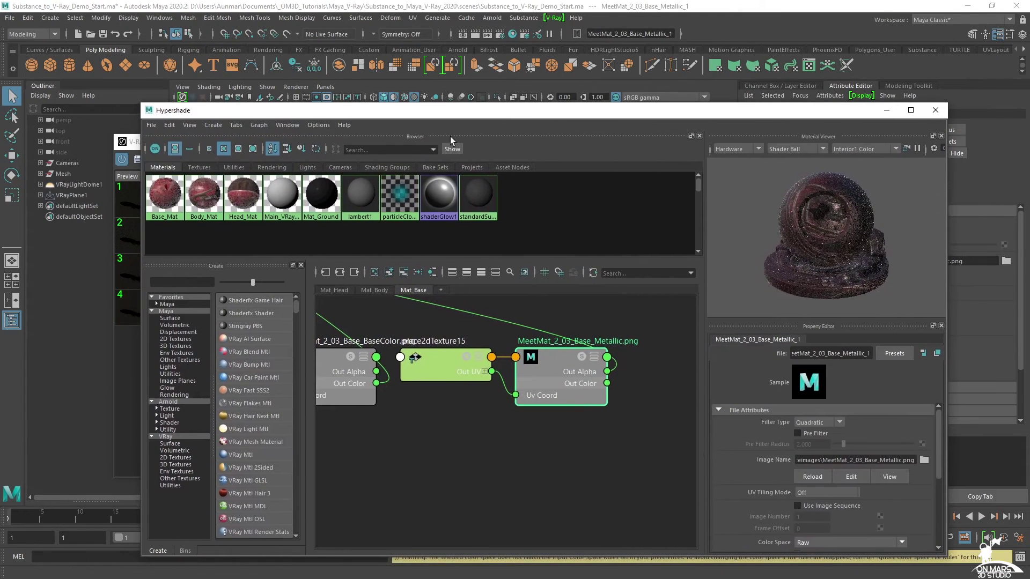
drag(253, 234, 157, 199)
drag(247, 237, 153, 178)
click(340, 272)
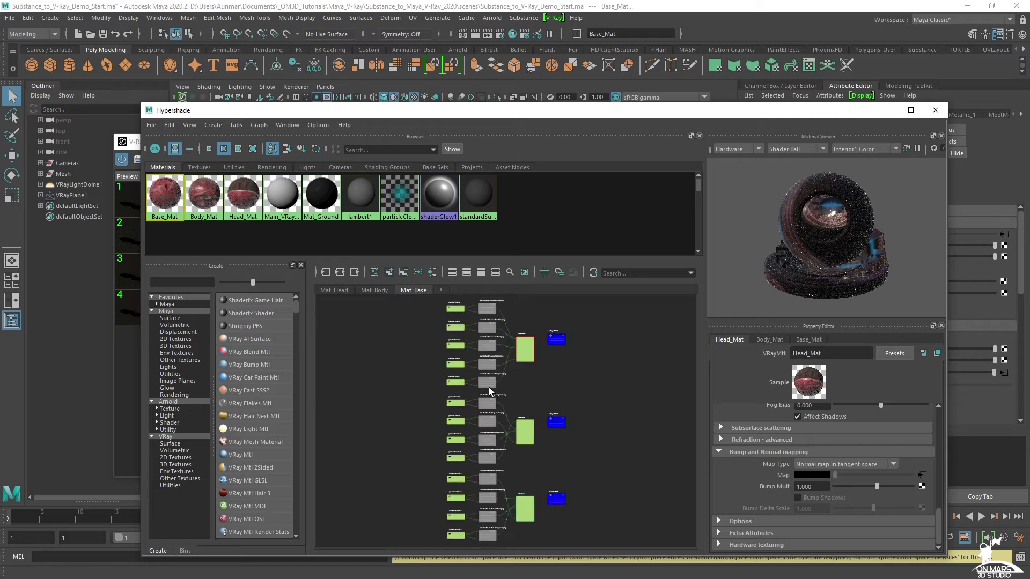
Check the Color Space of the head BaseColor, Metallic, Normal and Roughness textures feeding Head_Mat.
scroll(517, 375, up, 5)
alt+middle_drag(523, 379, 559, 482)
alt+middle_drag(478, 323, 493, 354)
click(480, 390)
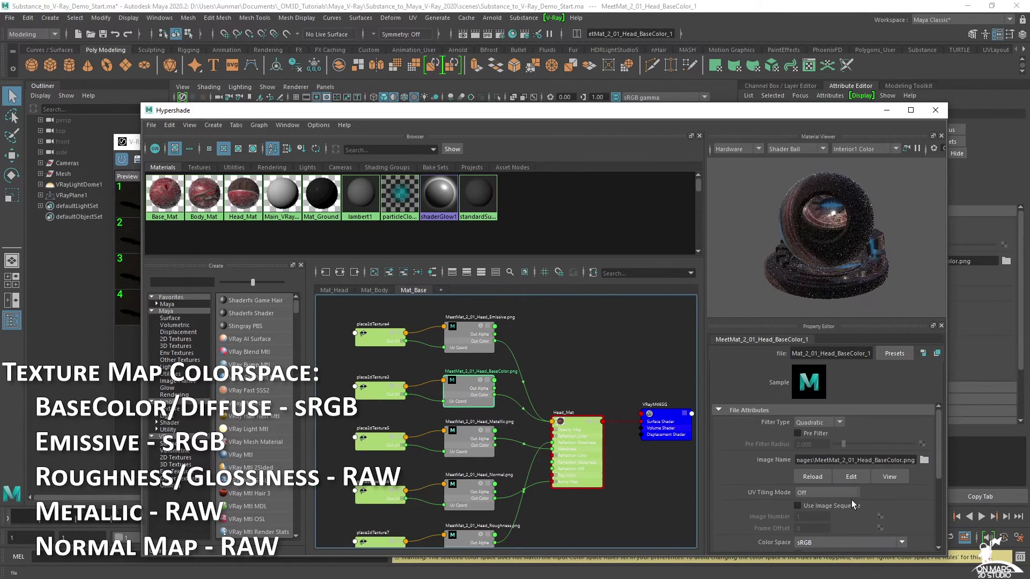
alt+middle_drag(575, 401, 568, 362)
click(462, 404)
click(466, 451)
alt+middle_drag(613, 502, 608, 460)
click(458, 464)
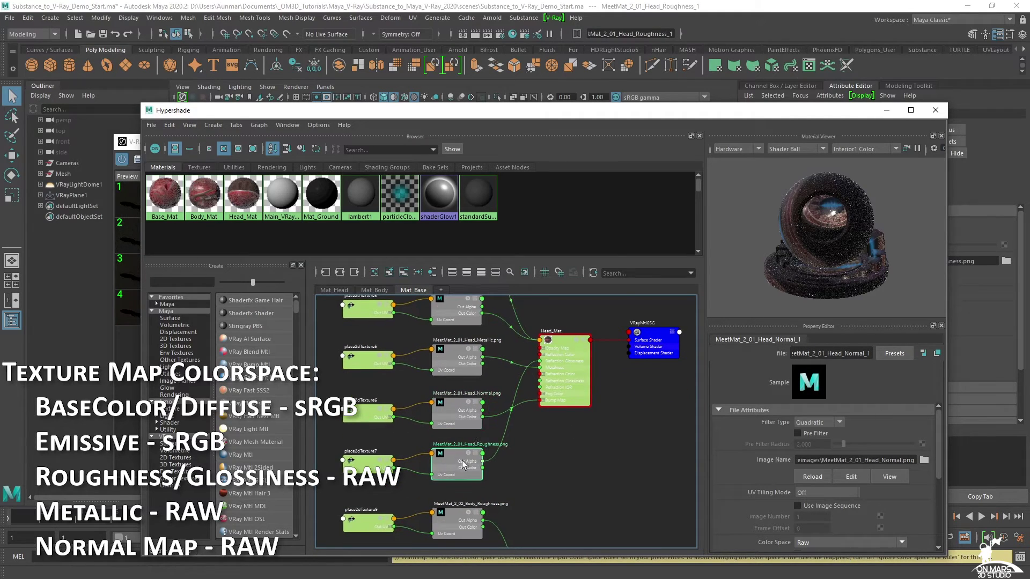
Move Hypershade off the frame buffer, render the fully textured character with V-Ray and stop the render early.
drag(629, 112, 1029, 161)
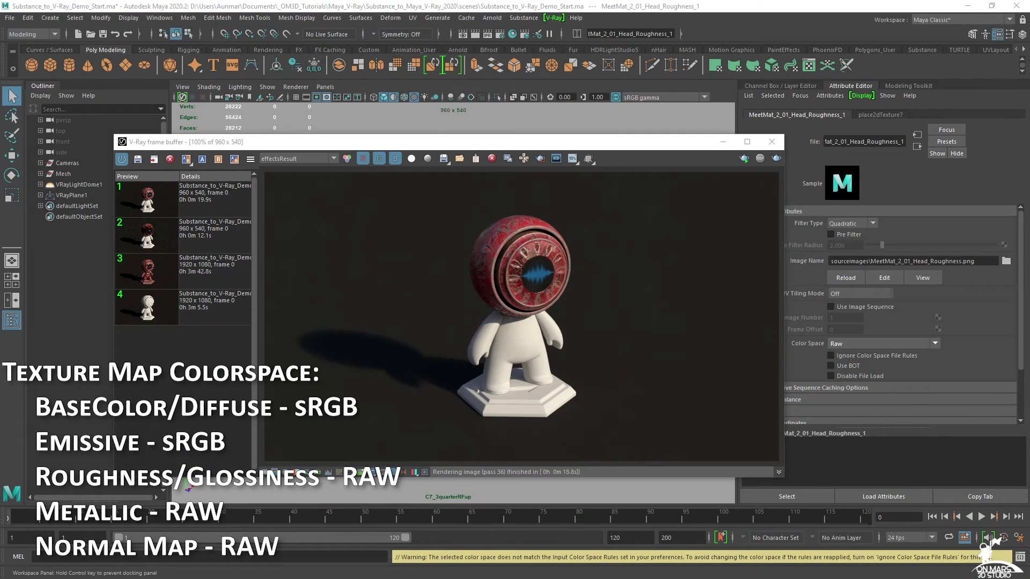
click(776, 159)
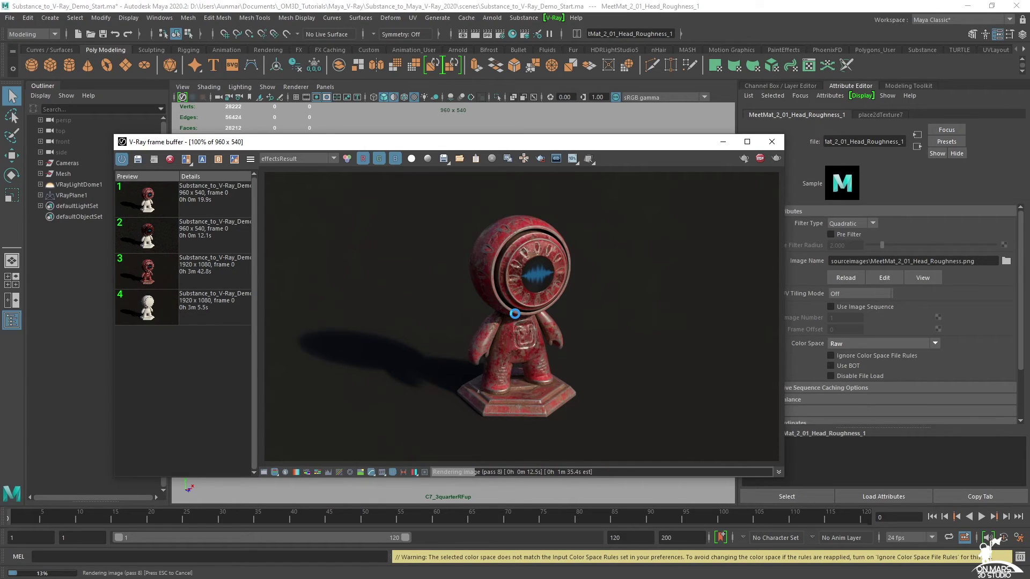
scroll(525, 310, up, 1)
scroll(529, 311, down, 1)
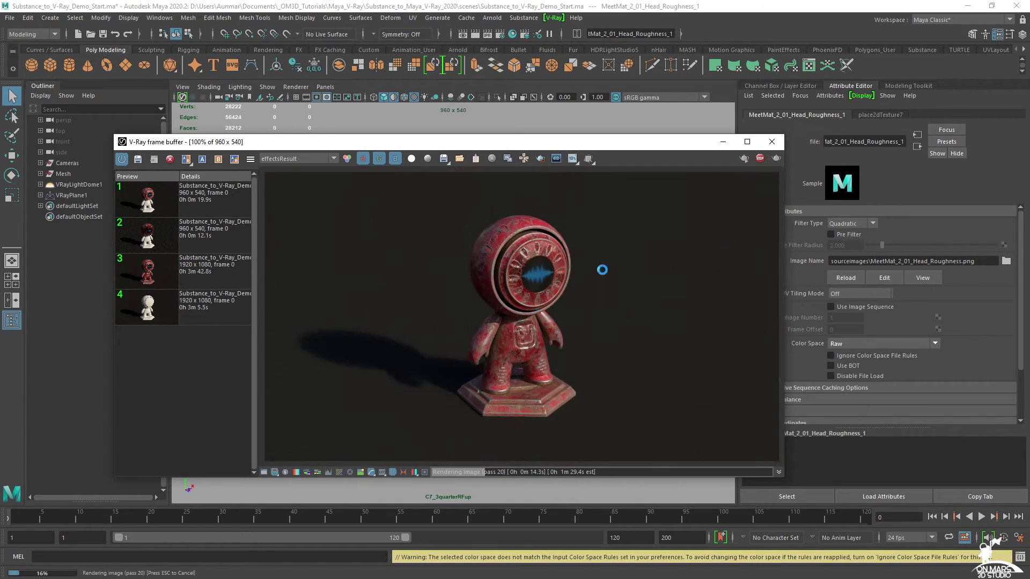
click(760, 158)
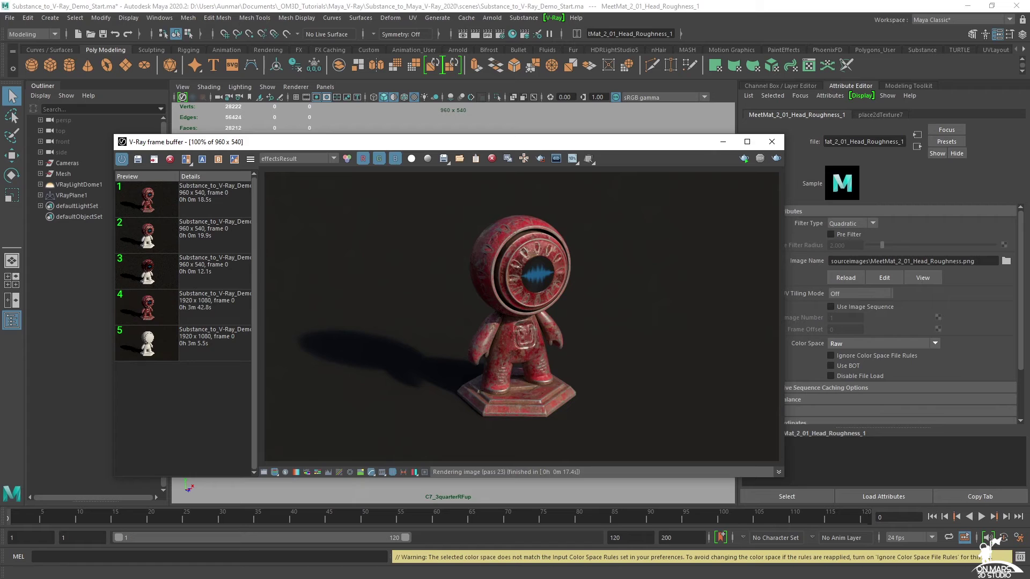
Switch to Substance Painter to compare the character with the V-Ray render, and return to the frame buffer in Maya.
key(alt+Tab)
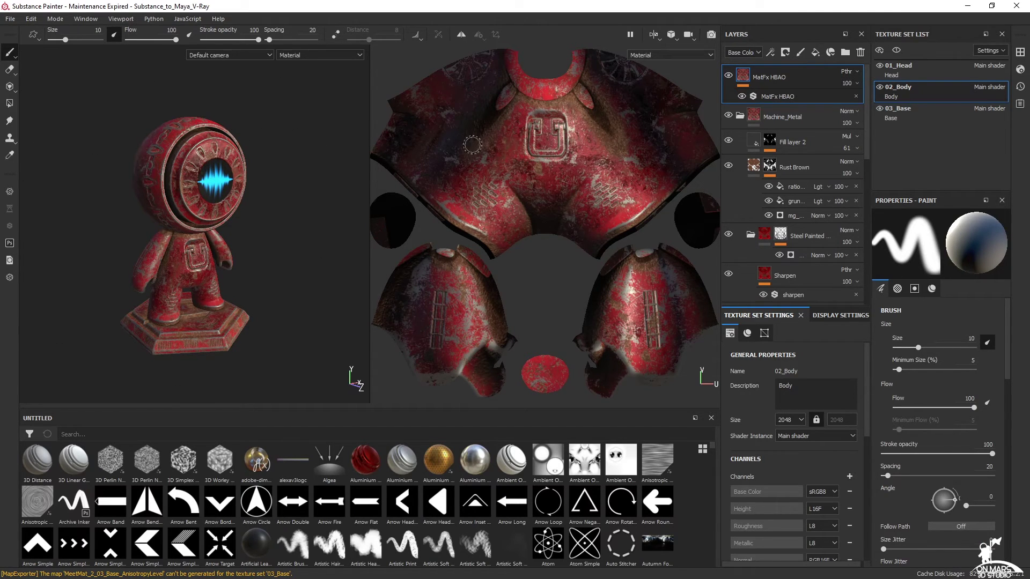
click(968, 6)
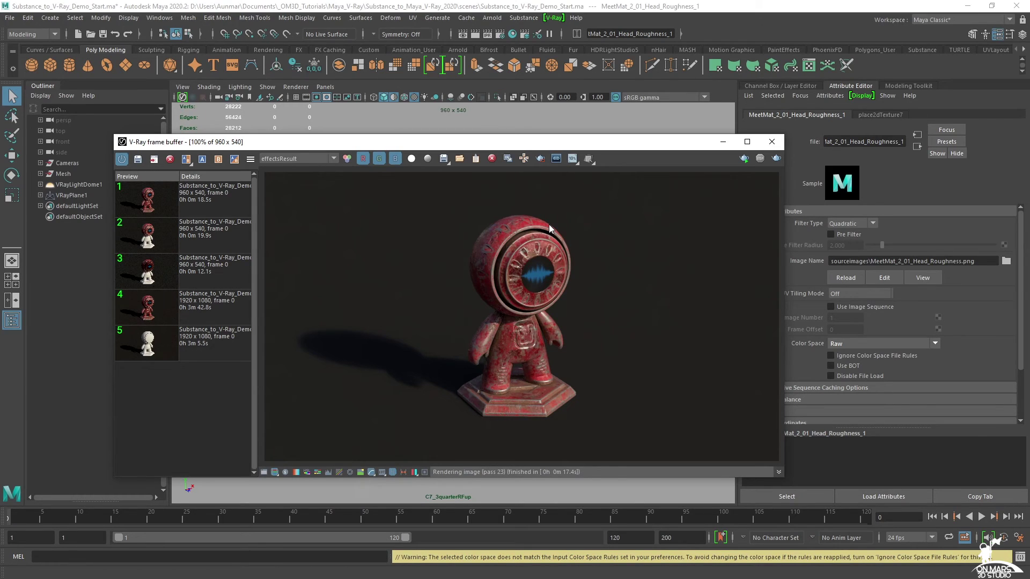
drag(648, 146, 672, 143)
Bring Hypershade back up and review Head_Mat's bump, reflection and metalness settings and the connected material networks.
click(512, 34)
drag(876, 171, 378, 88)
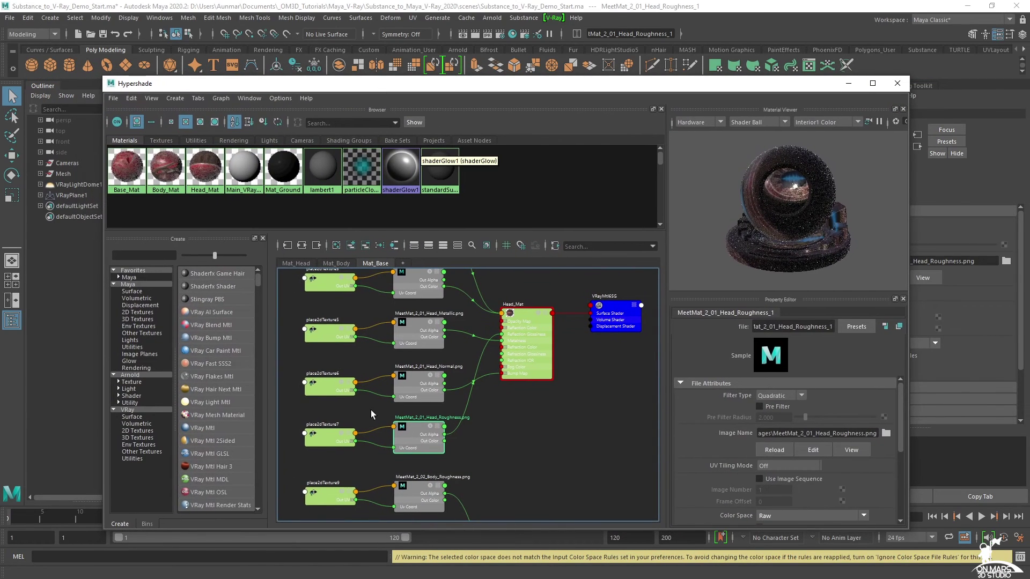
click(522, 314)
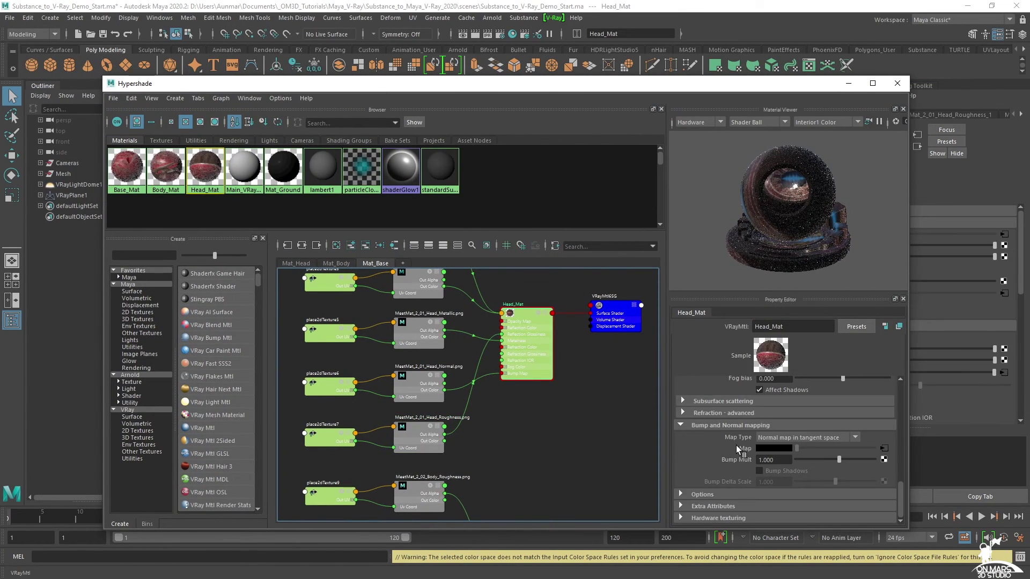
scroll(737, 445, up, 10)
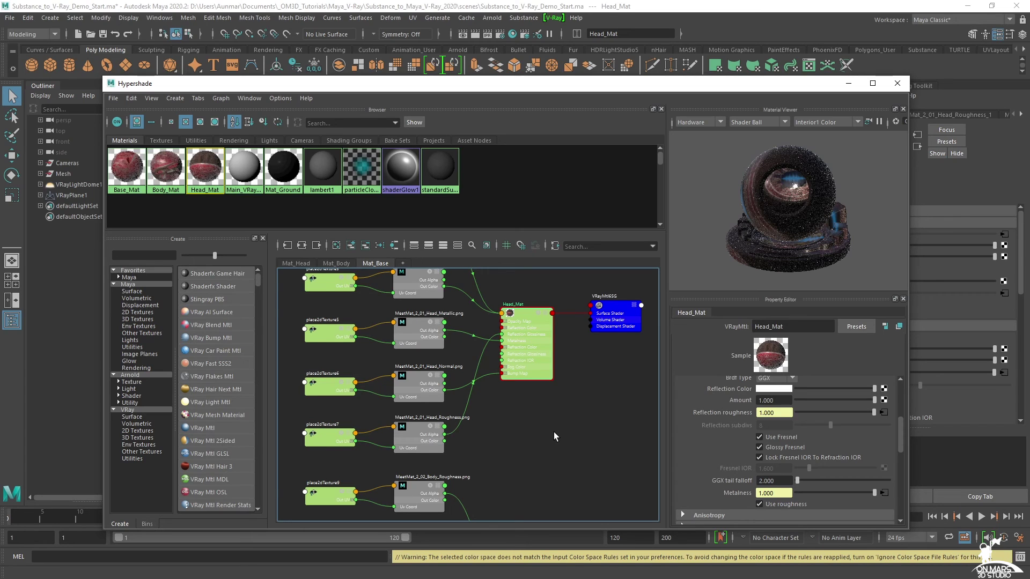
scroll(549, 436, down, 5)
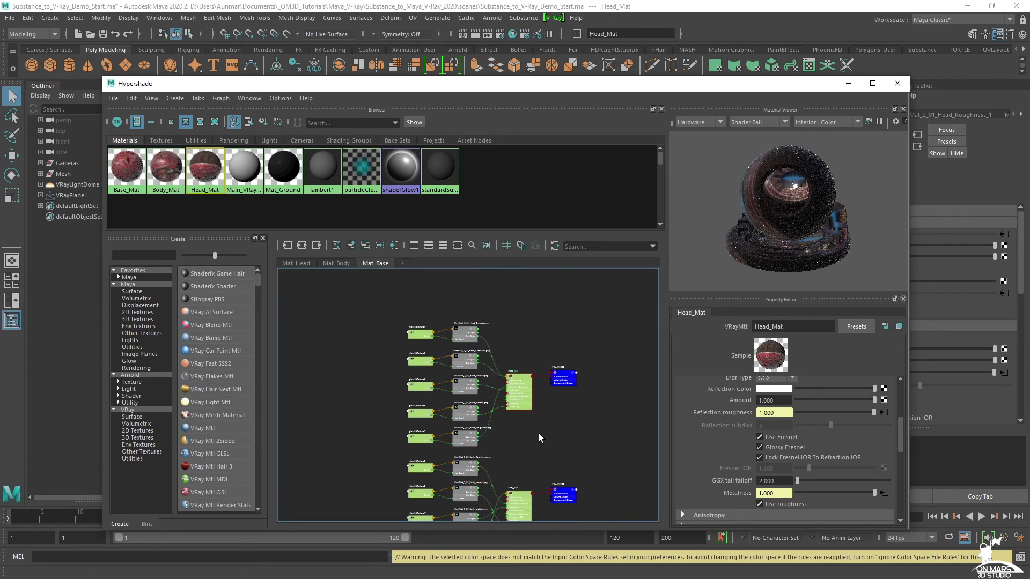